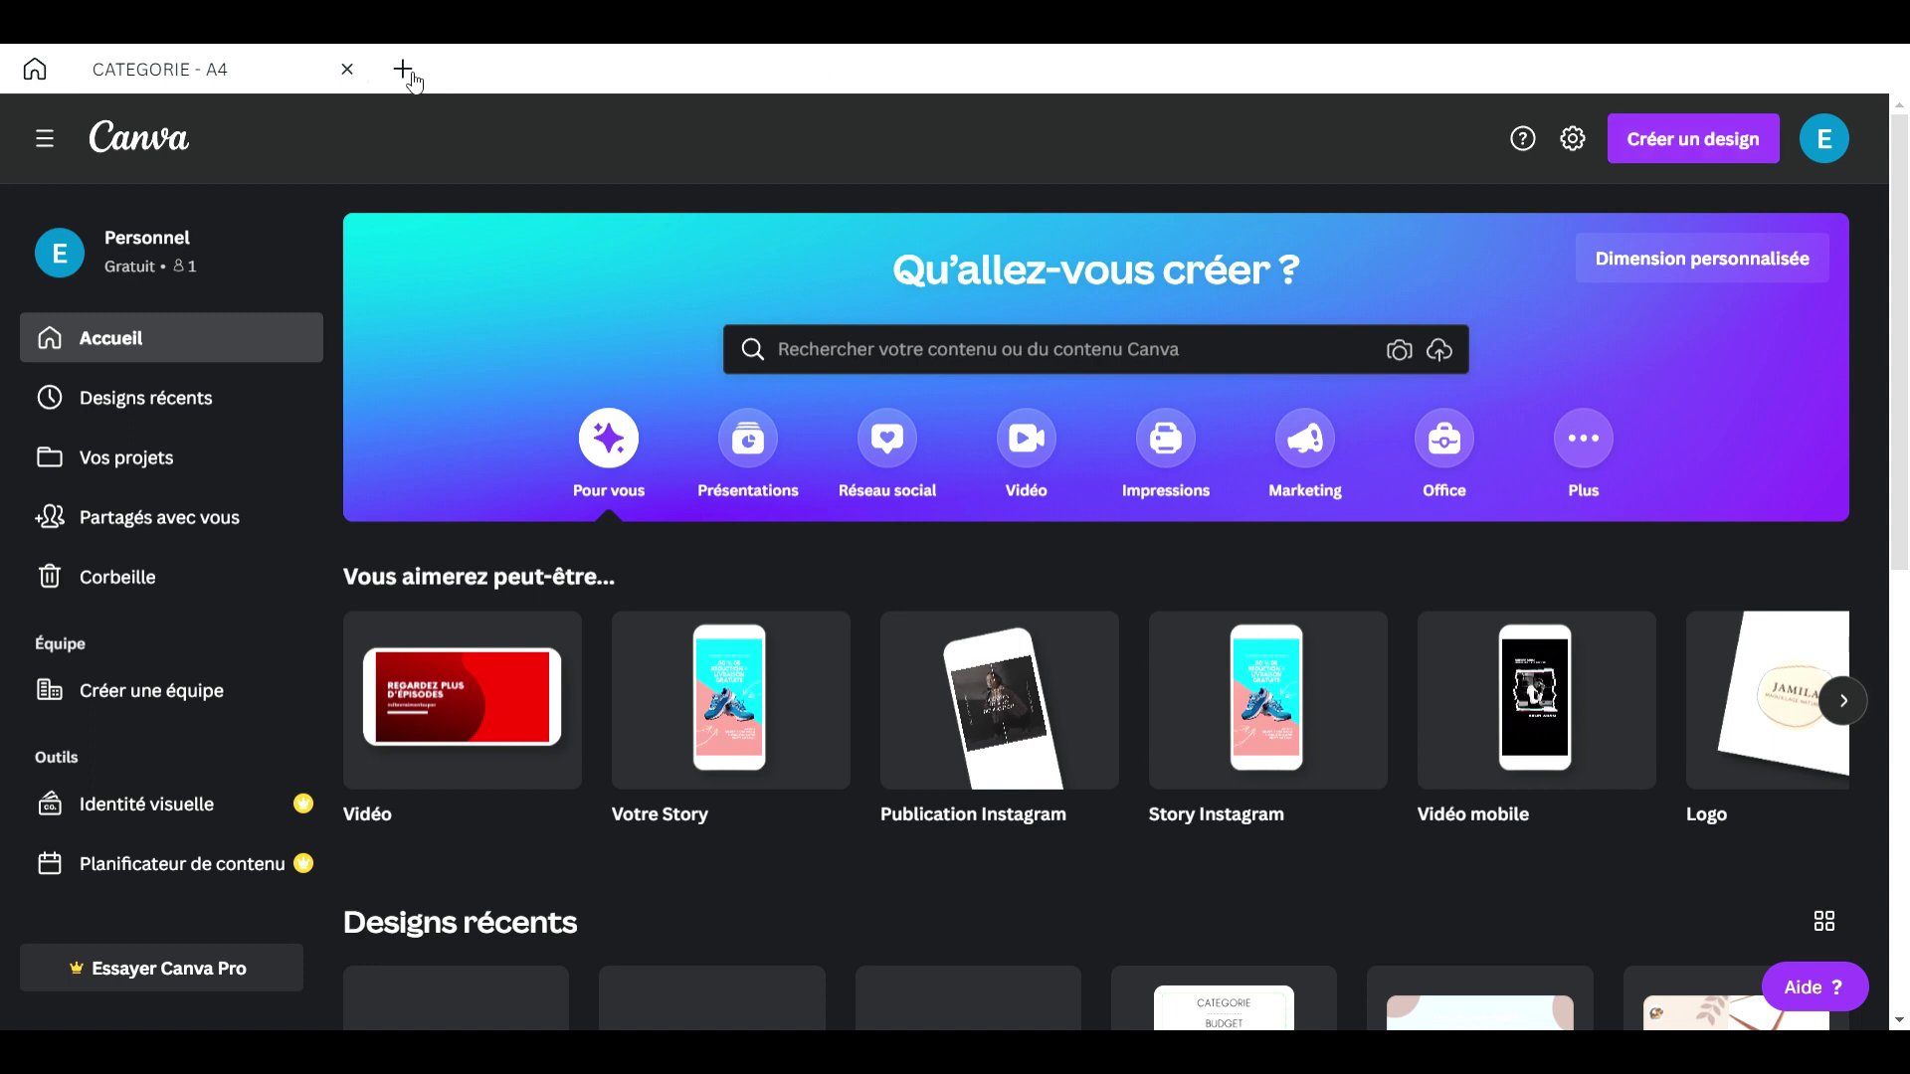
Step: Create a new custom-size design measuring 21 × 29,7 cm
{"action": "left_click", "coordinate": [405, 71]}
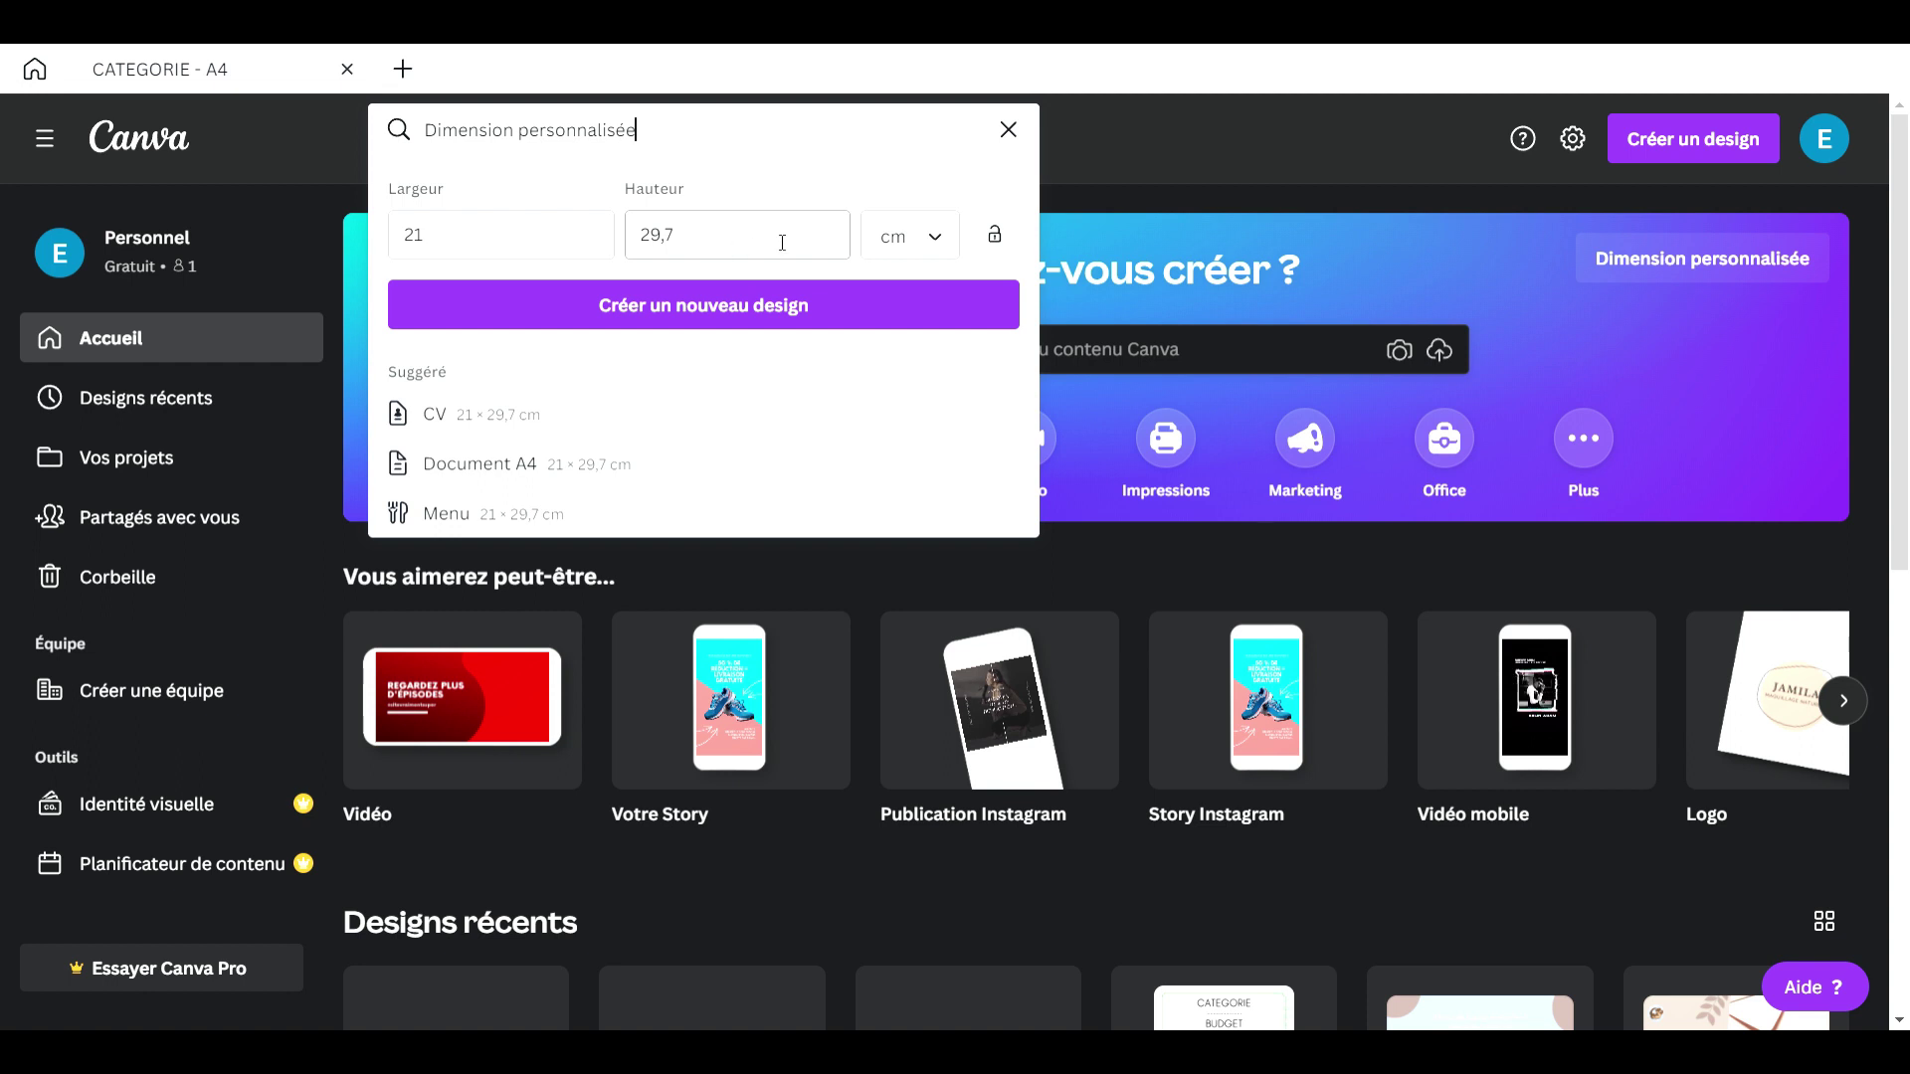
{"action": "left_click", "coordinate": [848, 322]}
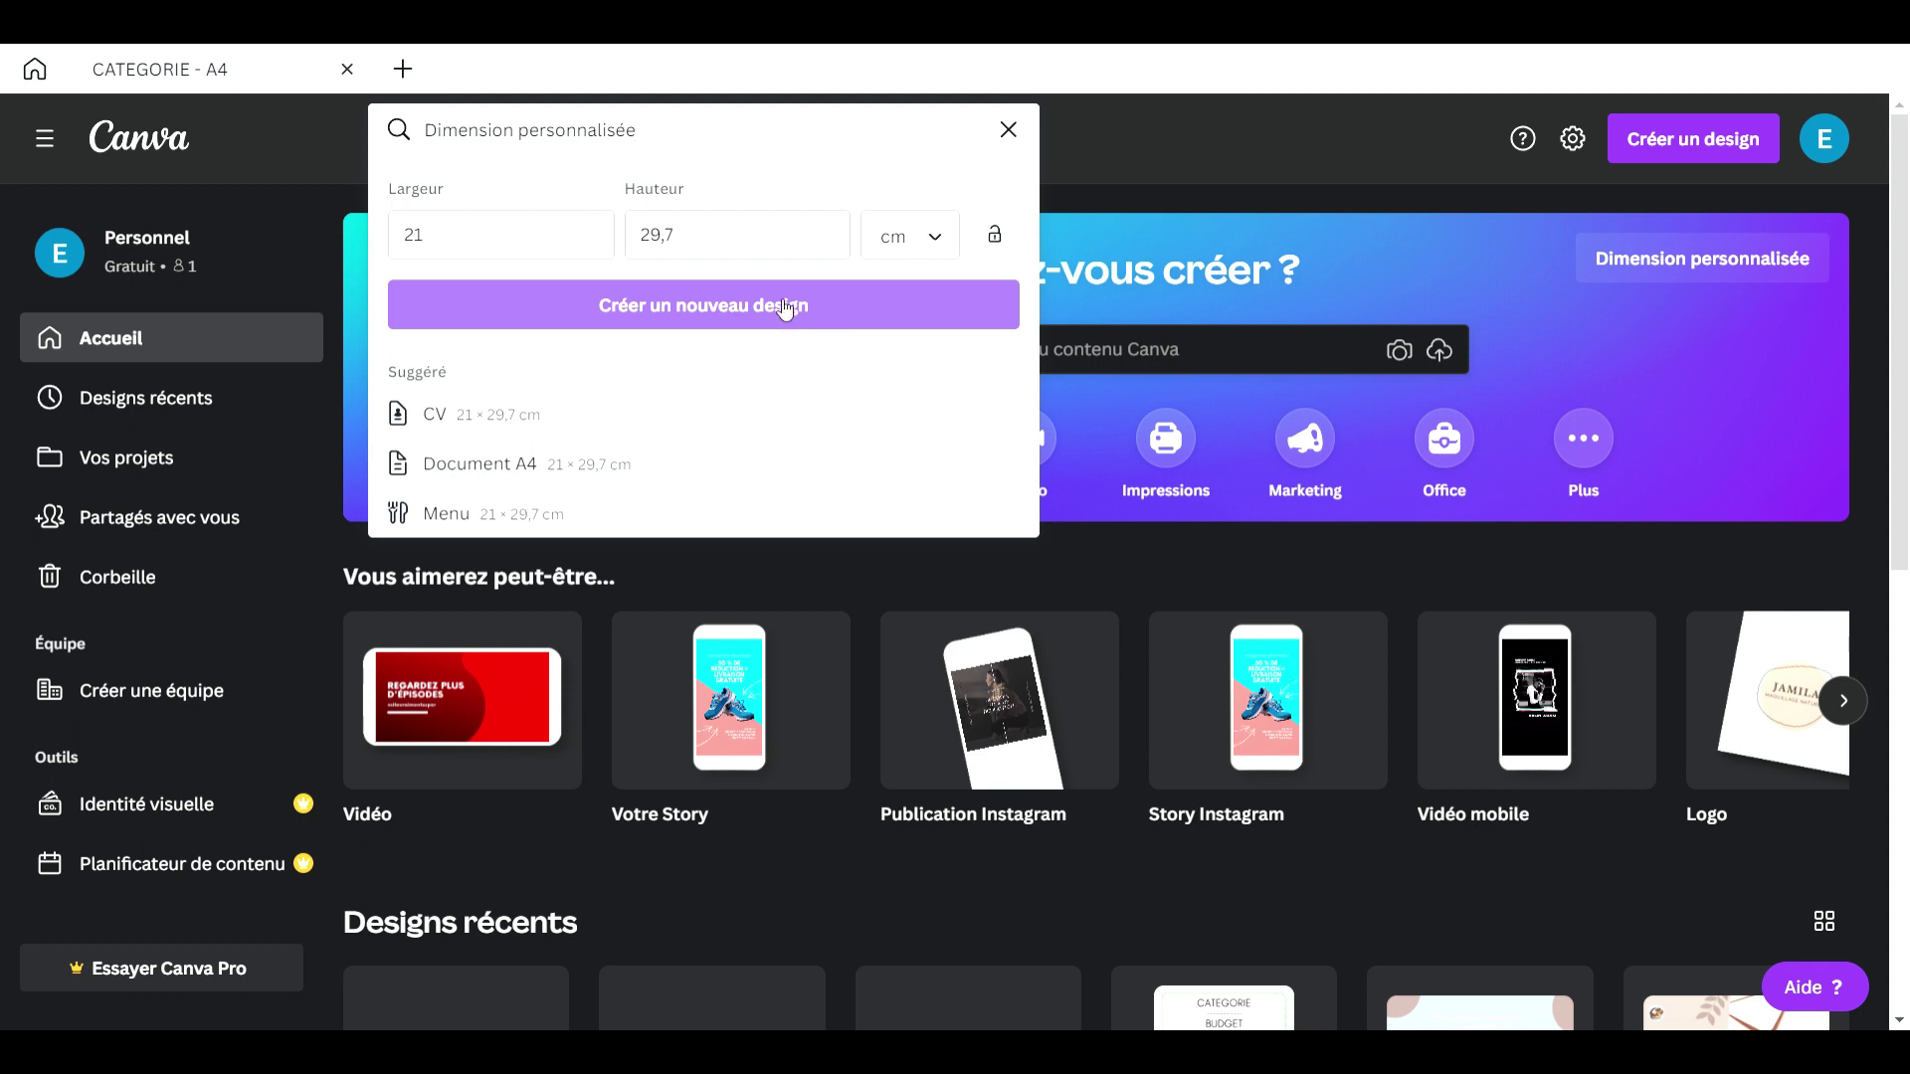
{"action": "left_click", "coordinate": [726, 306]}
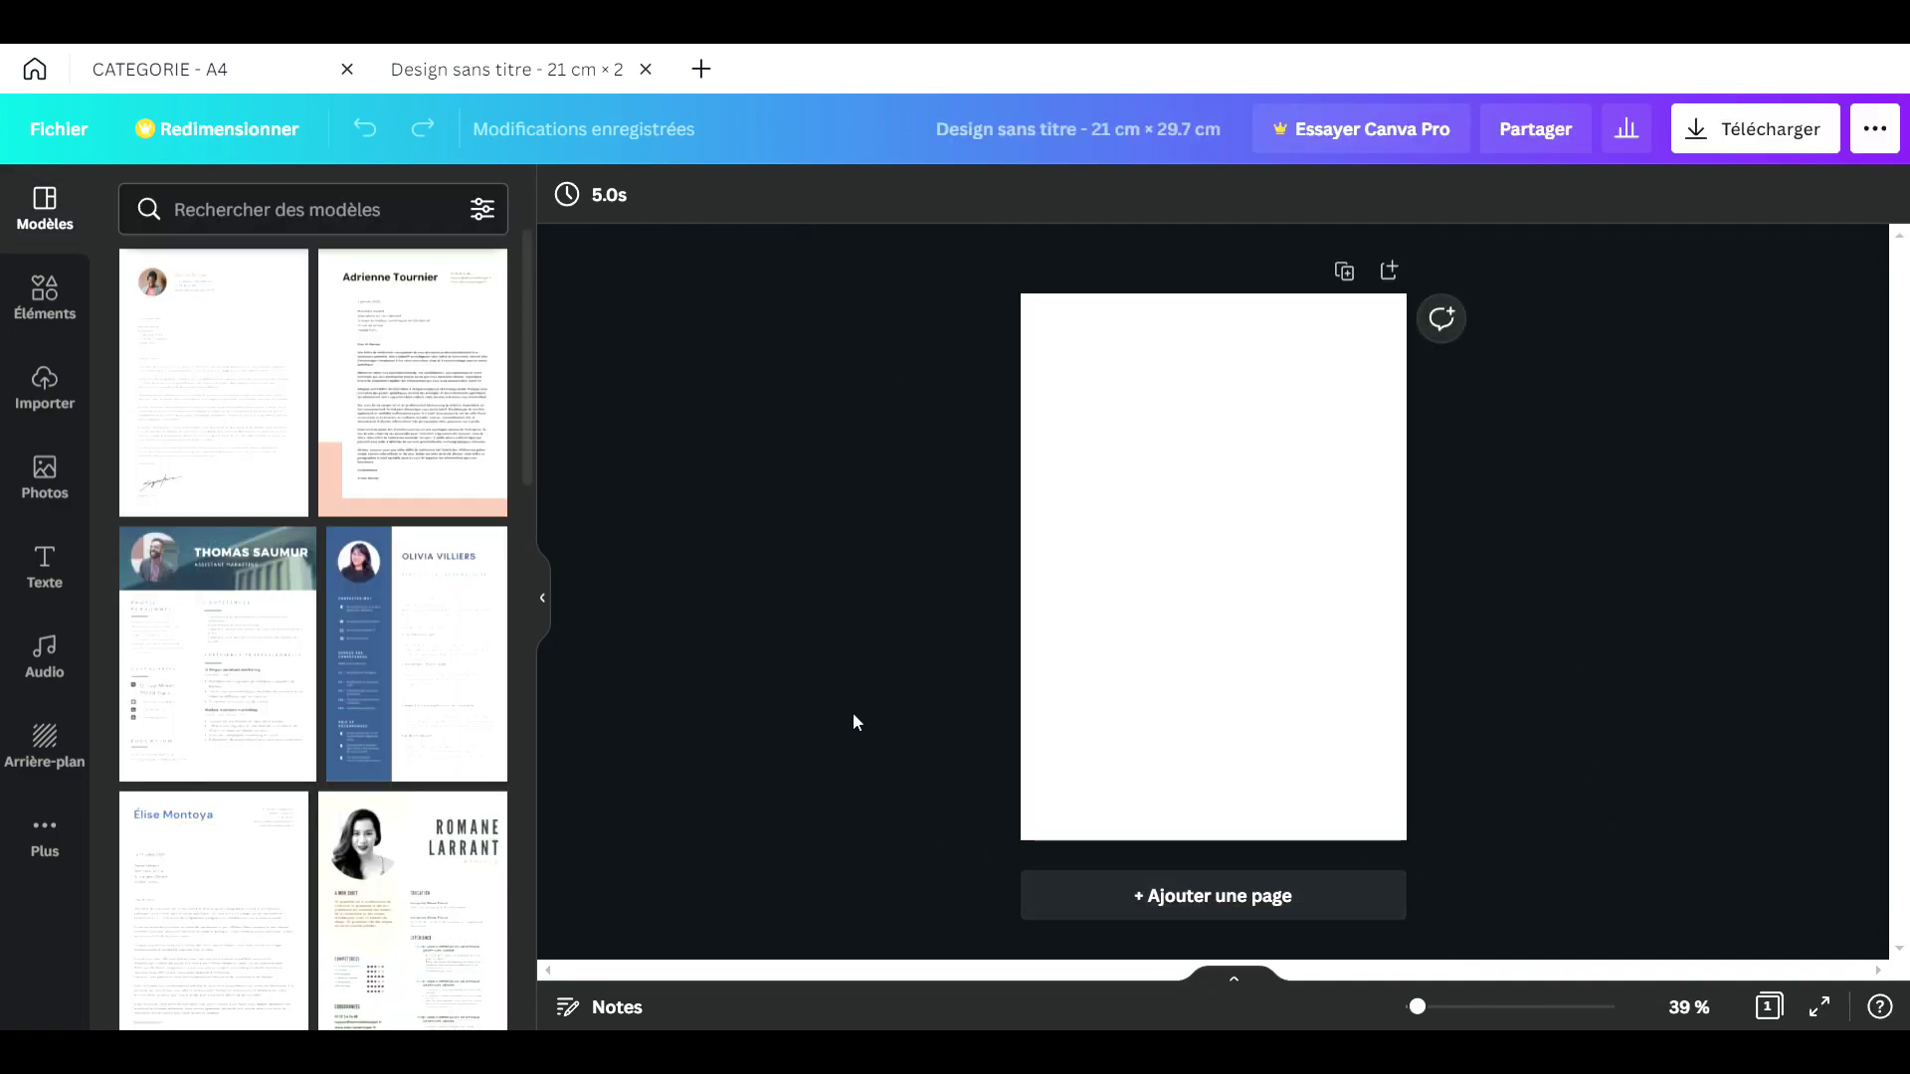
Step: Look at the finished CATEGORIE design as a reference and return to the blank design
{"action": "left_click", "coordinate": [256, 89]}
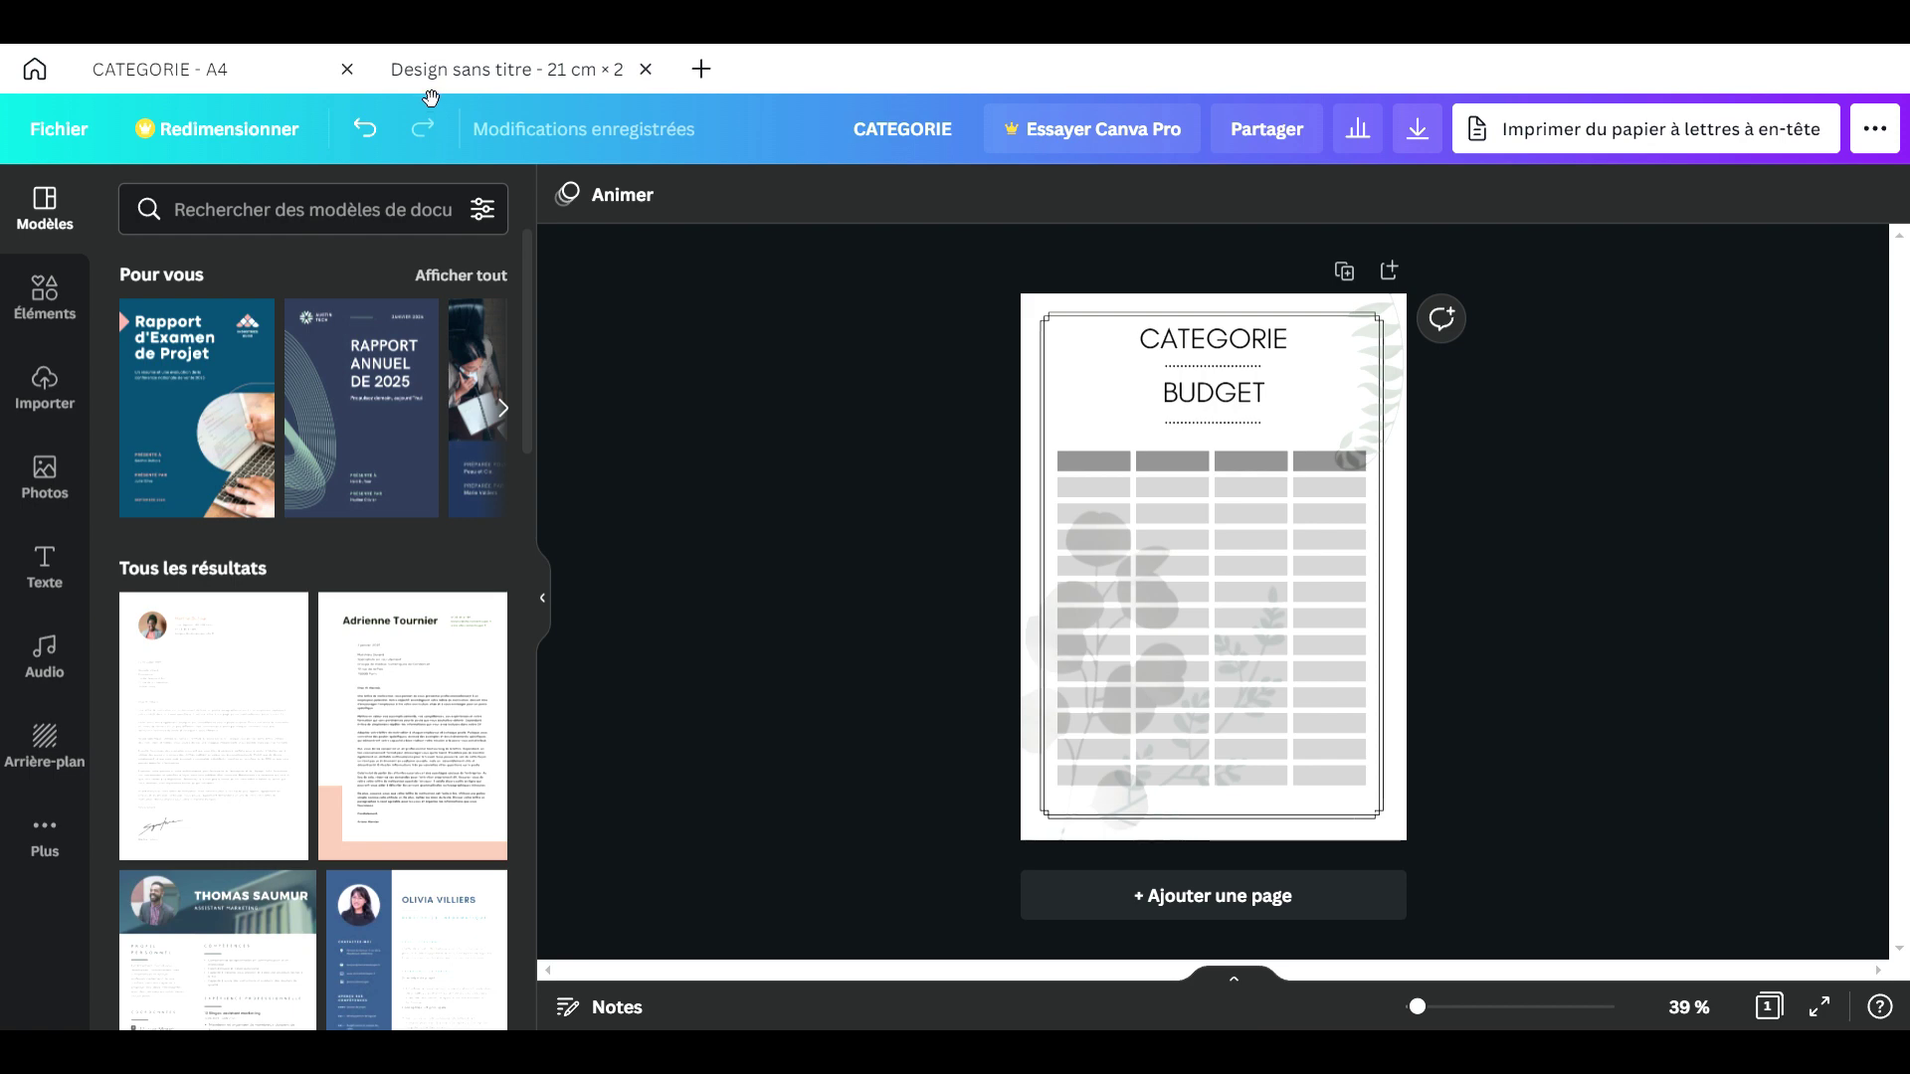
{"action": "left_click", "coordinate": [459, 90]}
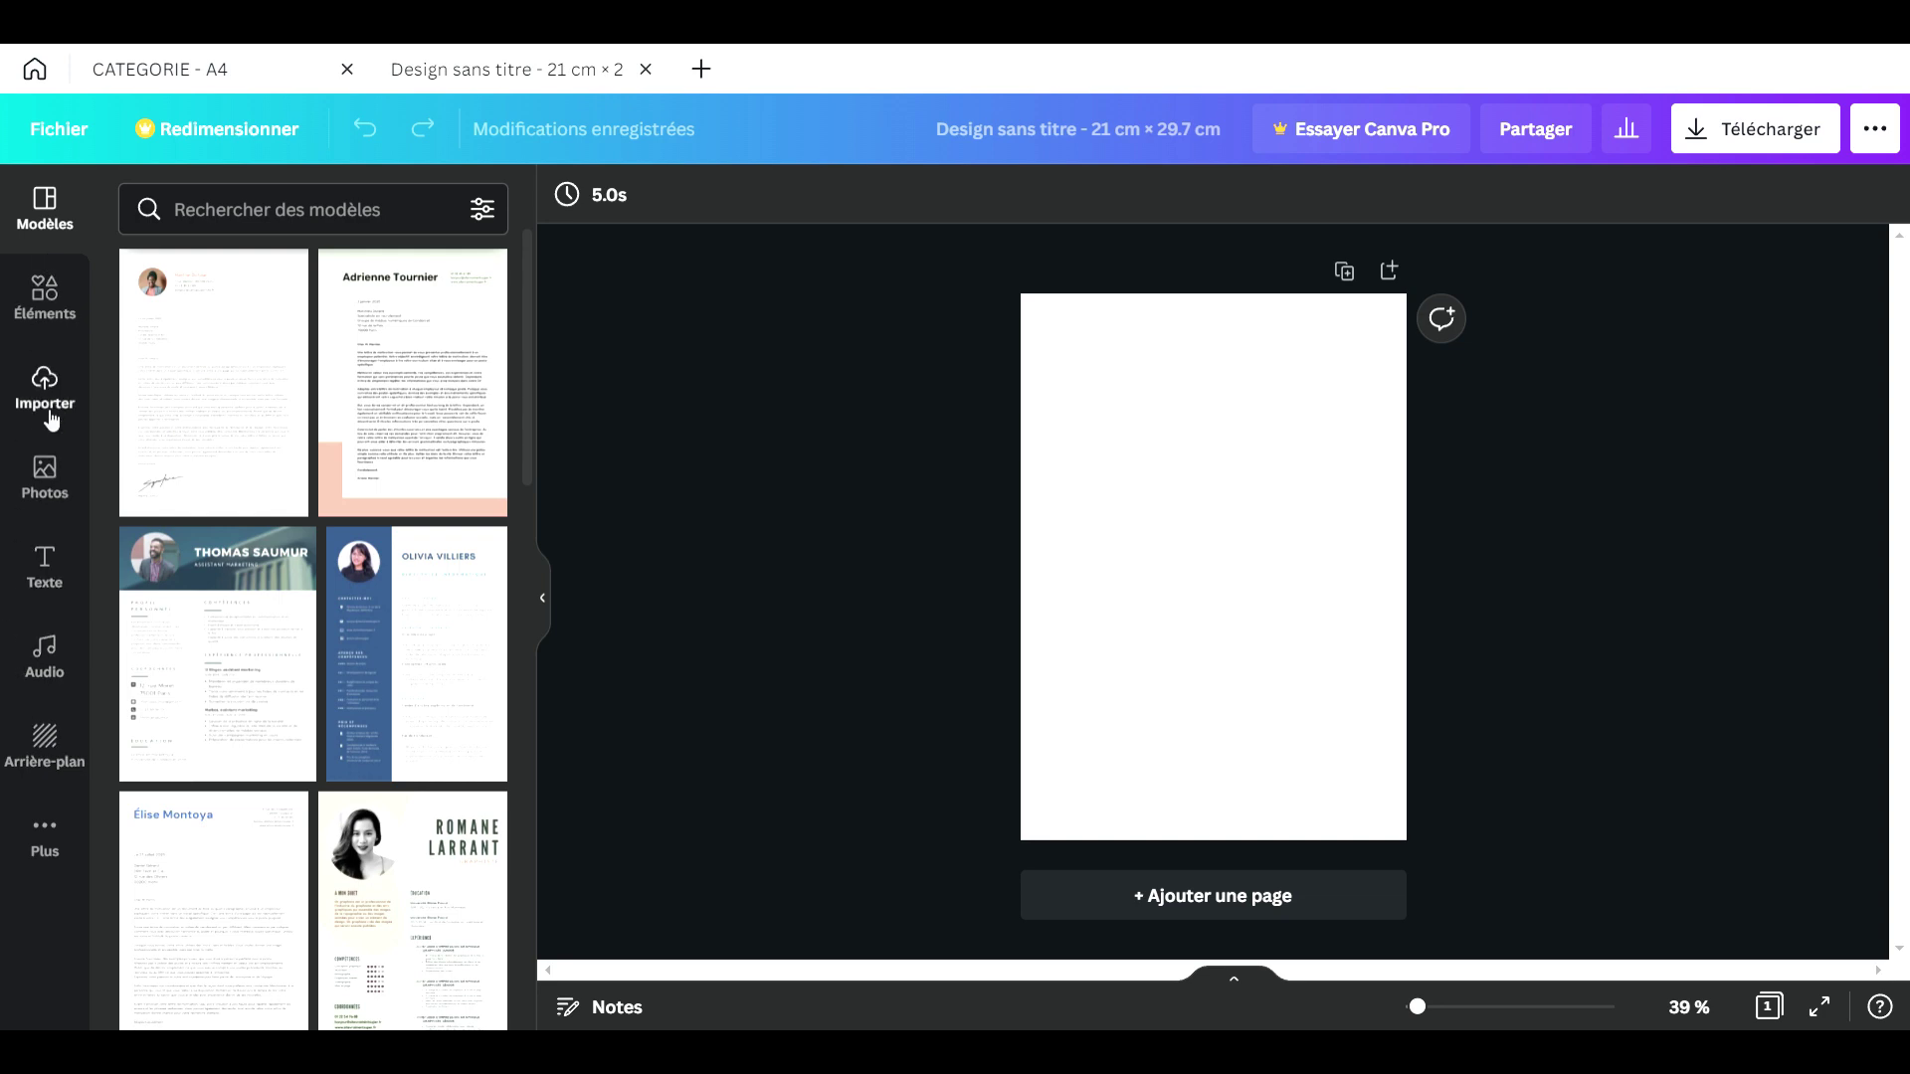
Step: Search the elements library for "aquarelle"
{"action": "left_click", "coordinate": [47, 314]}
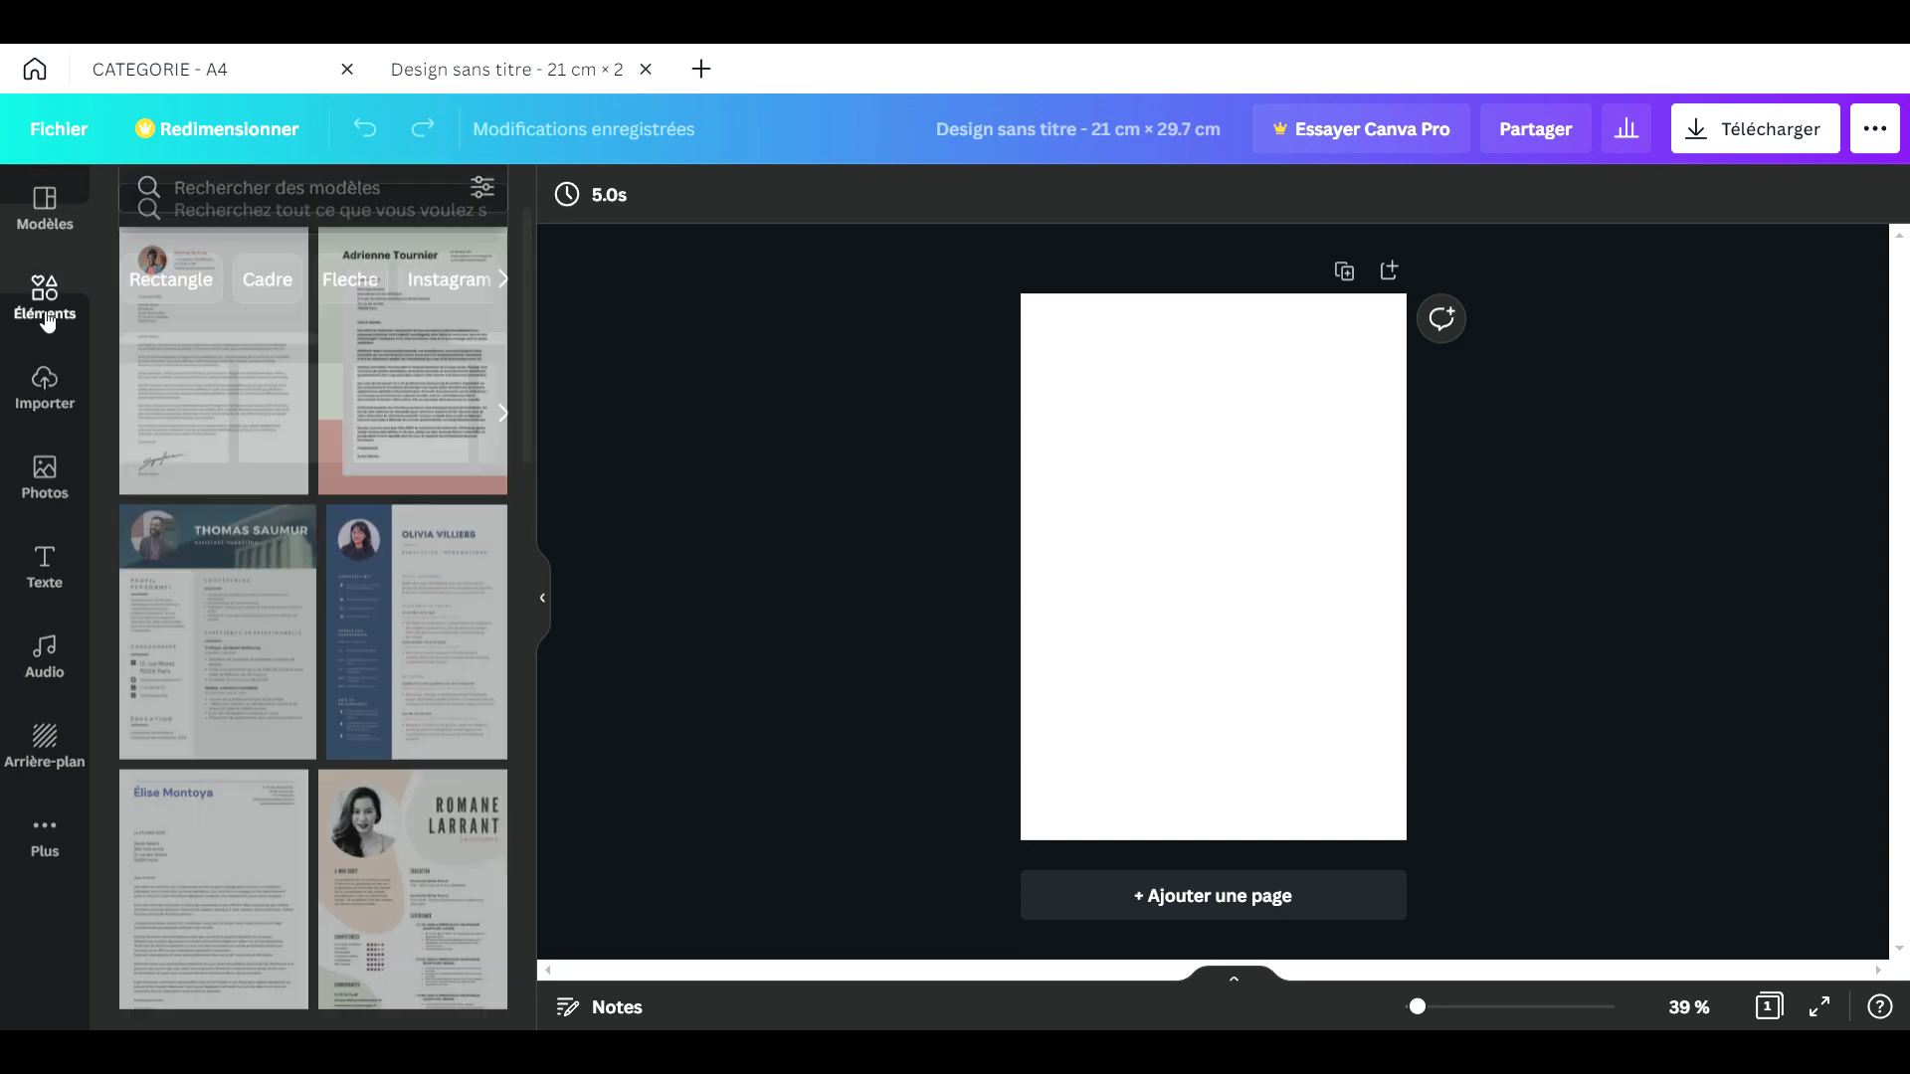
{"action": "left_click", "coordinate": [302, 214]}
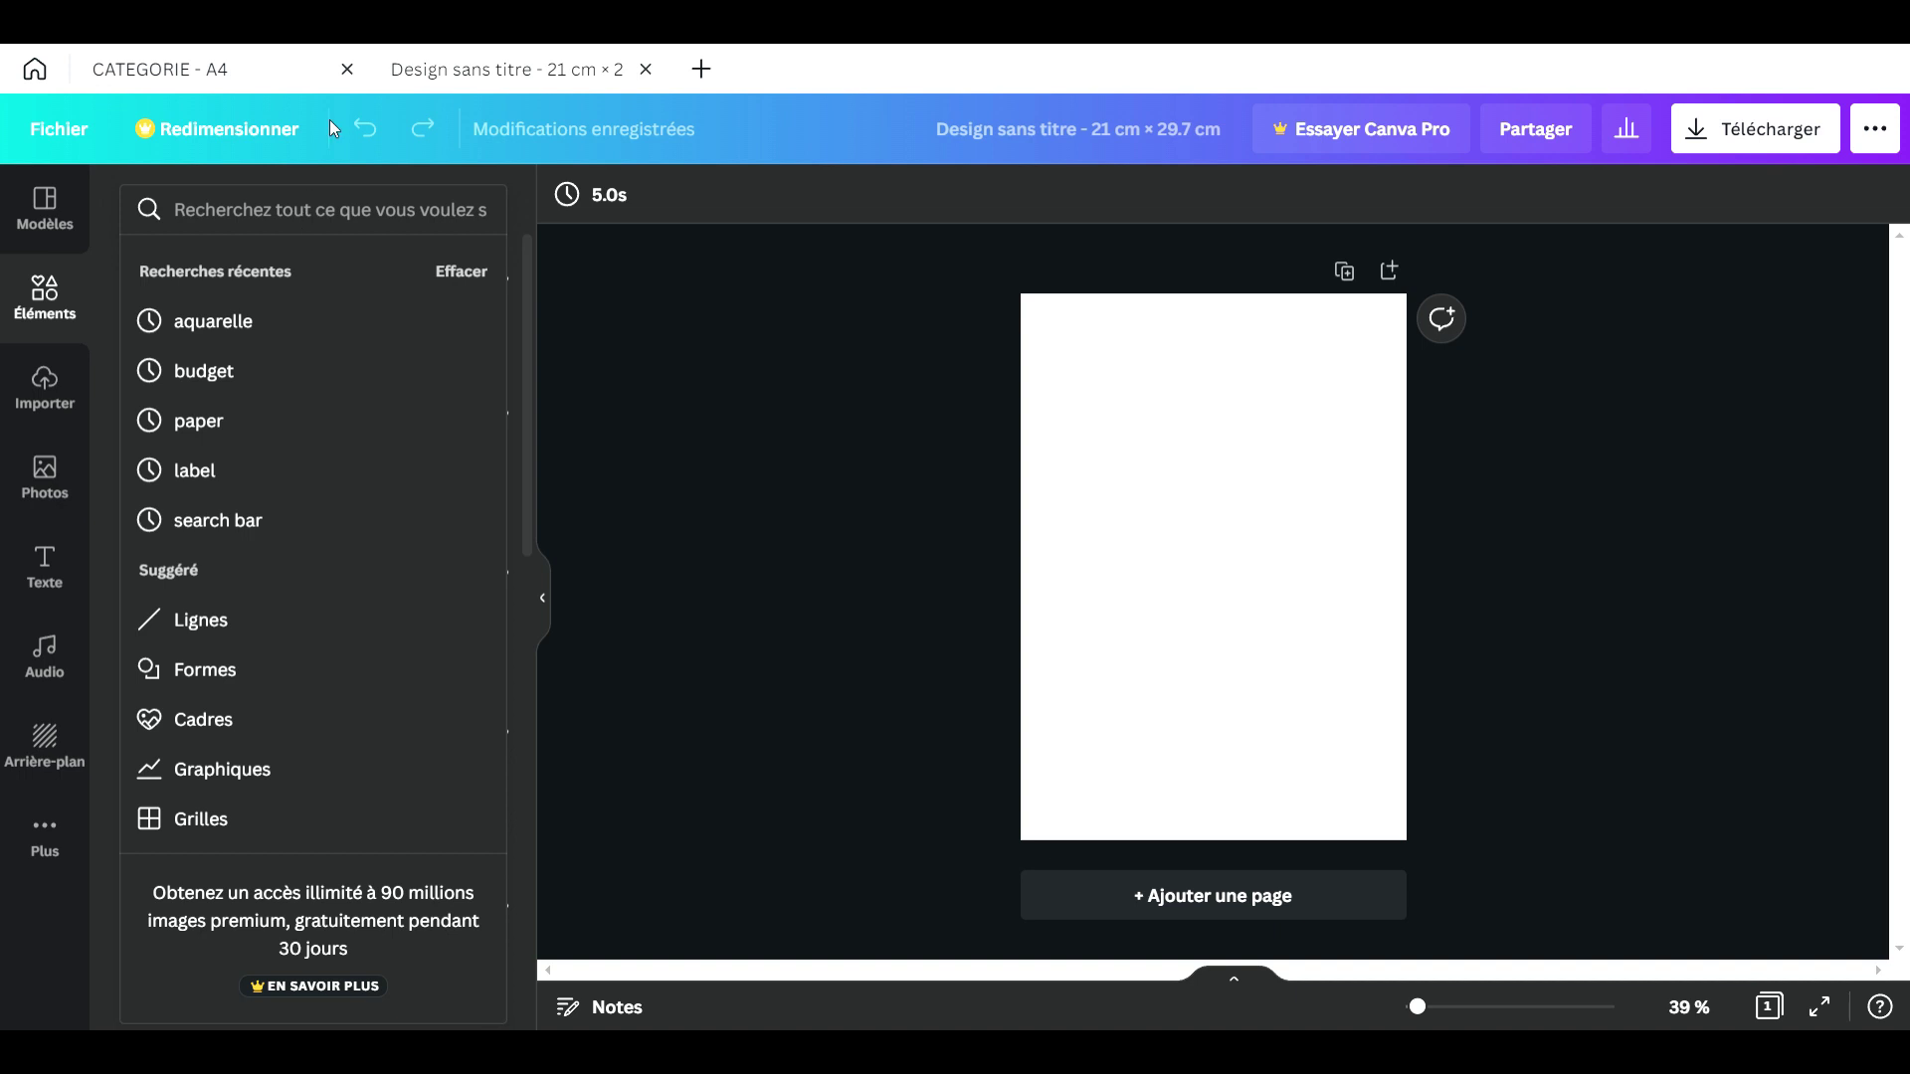
{"action": "type", "text": "aqu"}
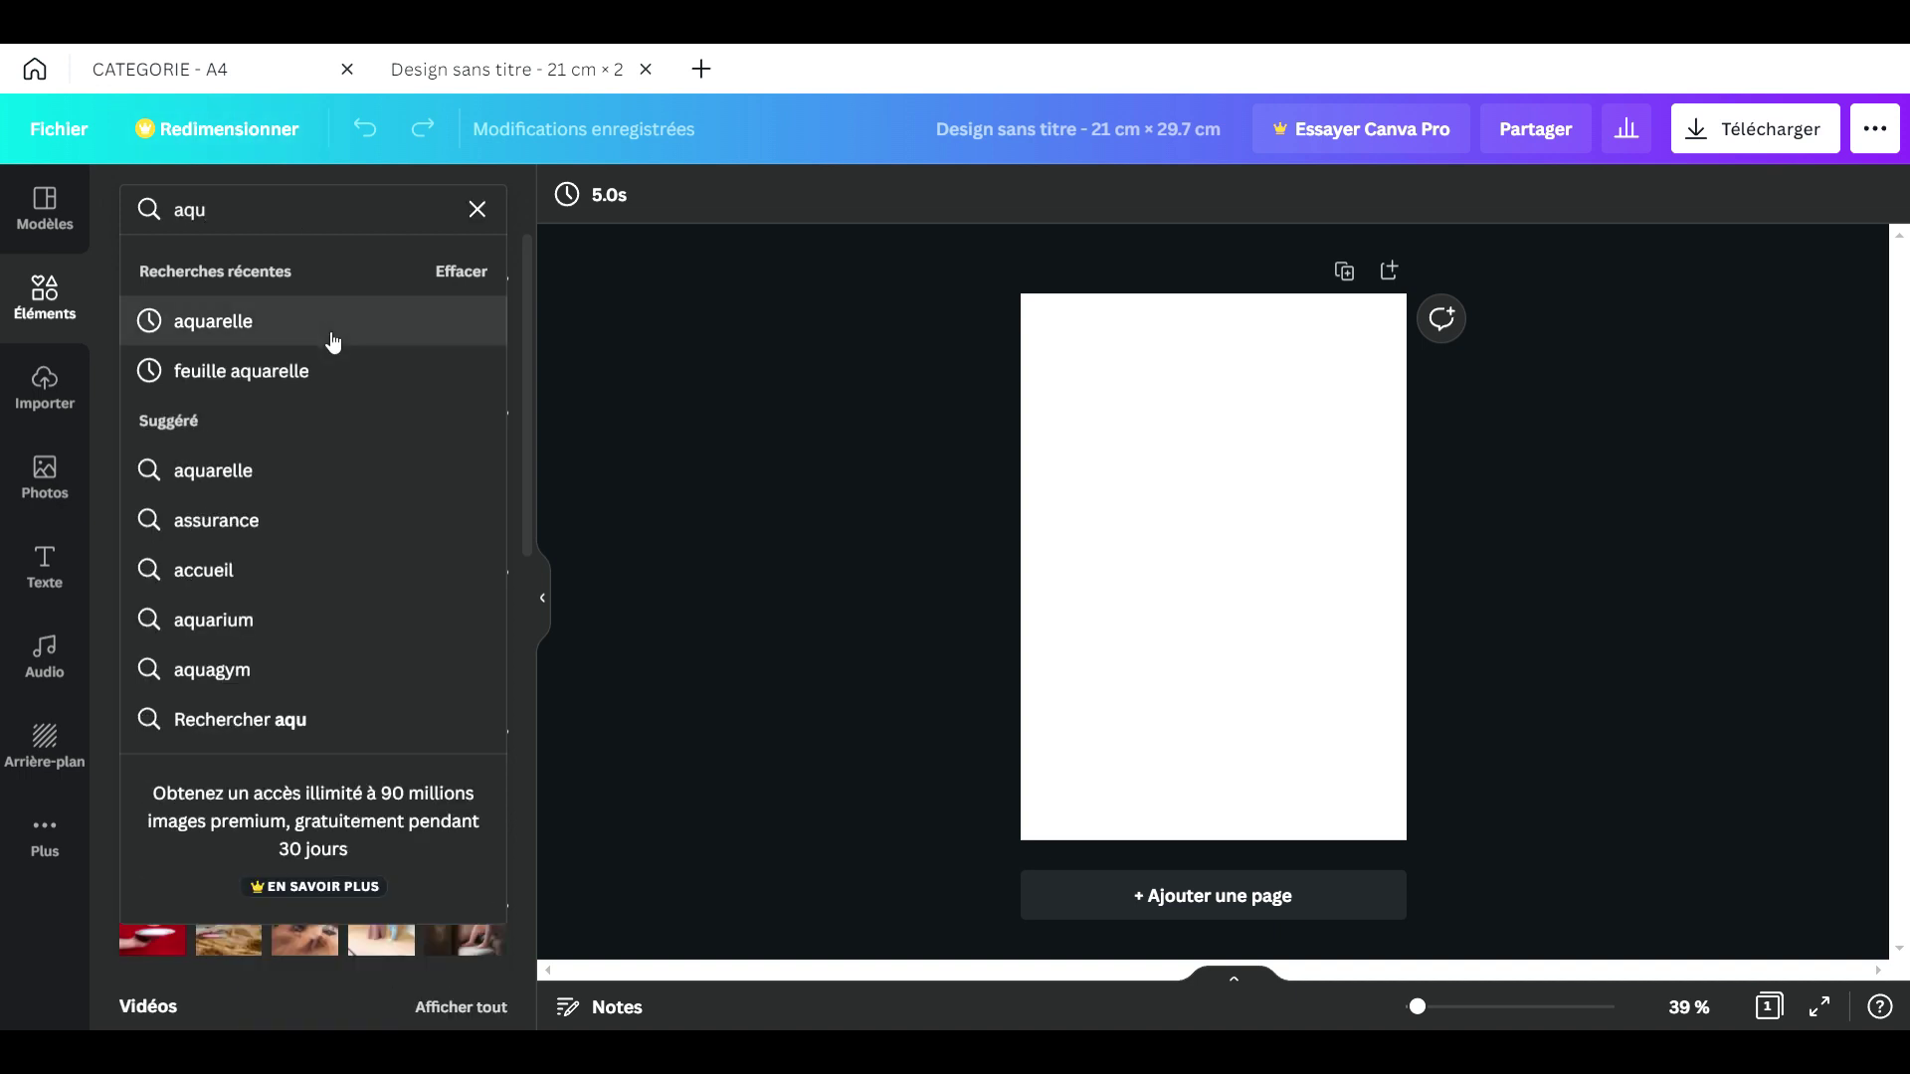
{"action": "left_click", "coordinate": [333, 342]}
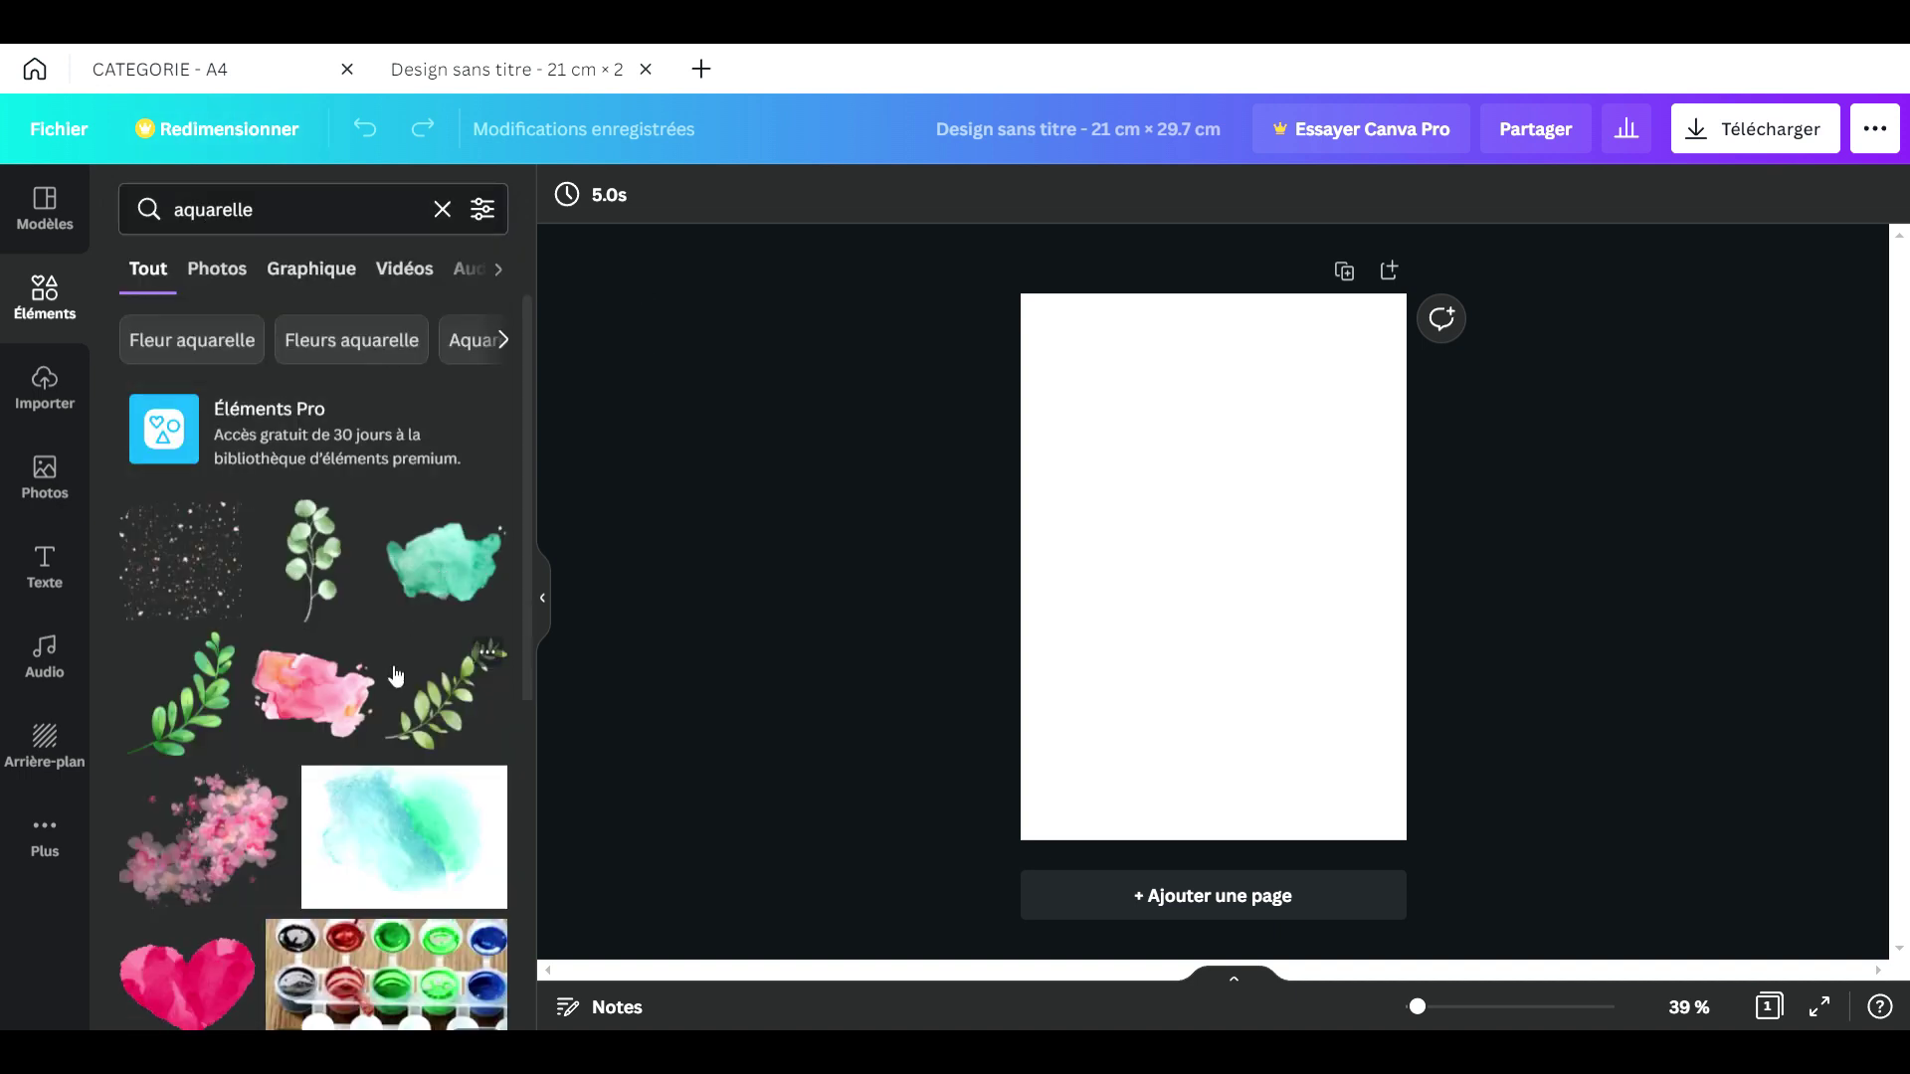
Step: Add the round-leaved eucalyptus branch from the results, shrunk and tilted clockwise in the page's lower-left corner
{"action": "scroll", "coordinate": [395, 675], "scroll_direction": "down", "scroll_amount": 2}
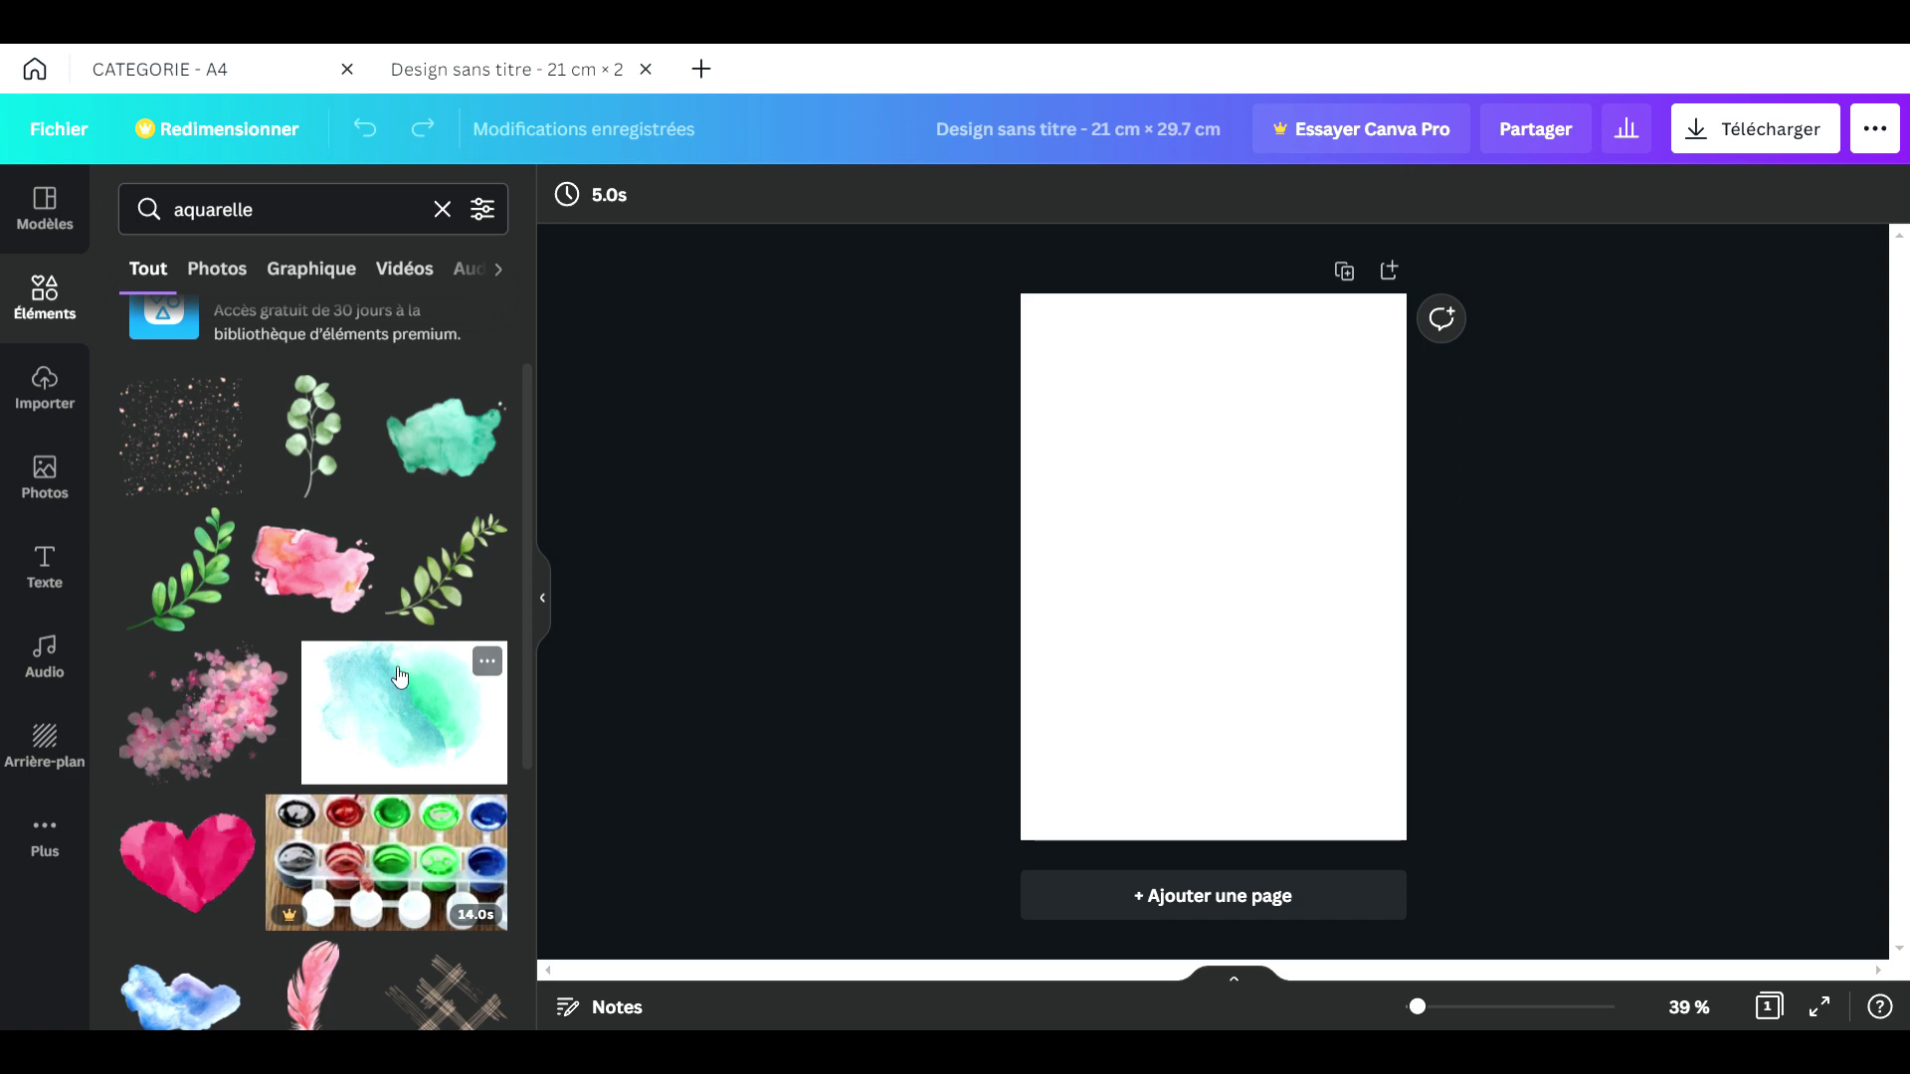
{"action": "scroll", "coordinate": [298, 637], "scroll_direction": "down", "scroll_amount": 4}
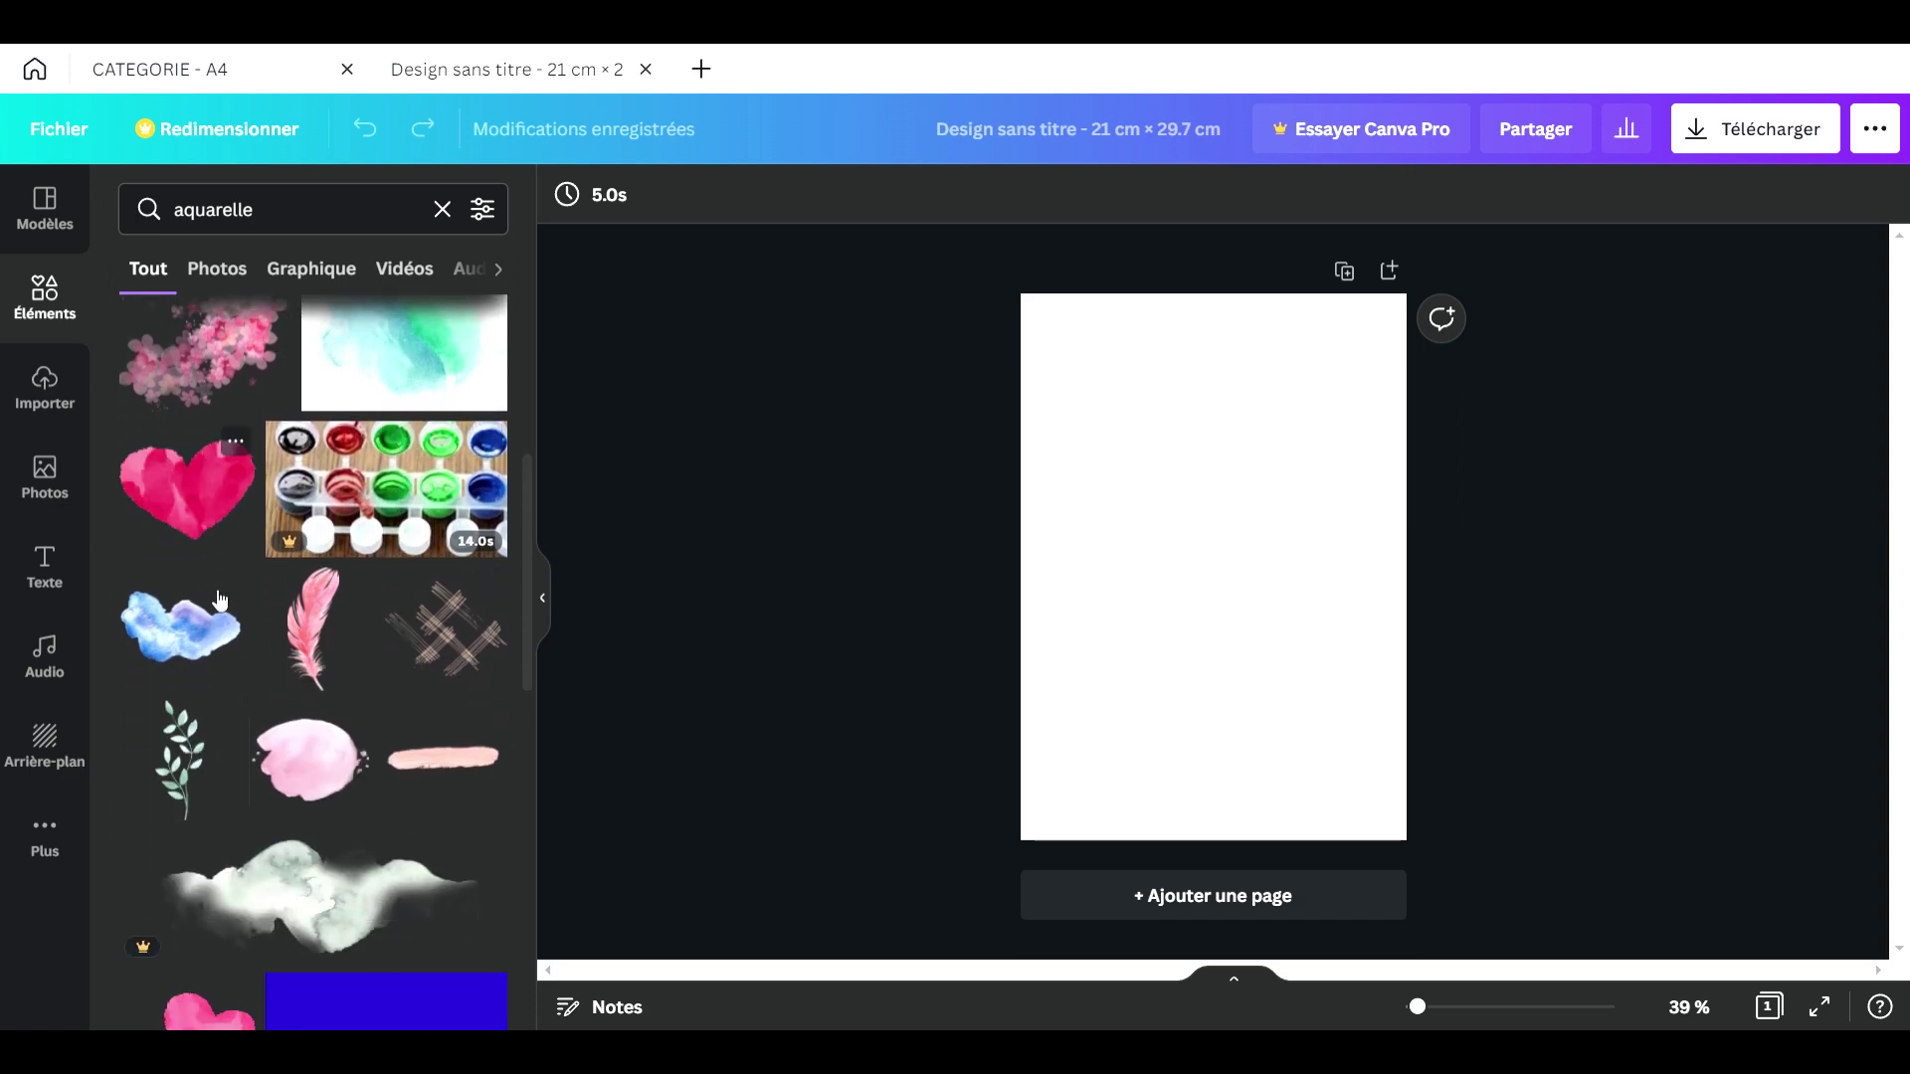
{"action": "scroll", "coordinate": [199, 636], "scroll_direction": "down", "scroll_amount": 3}
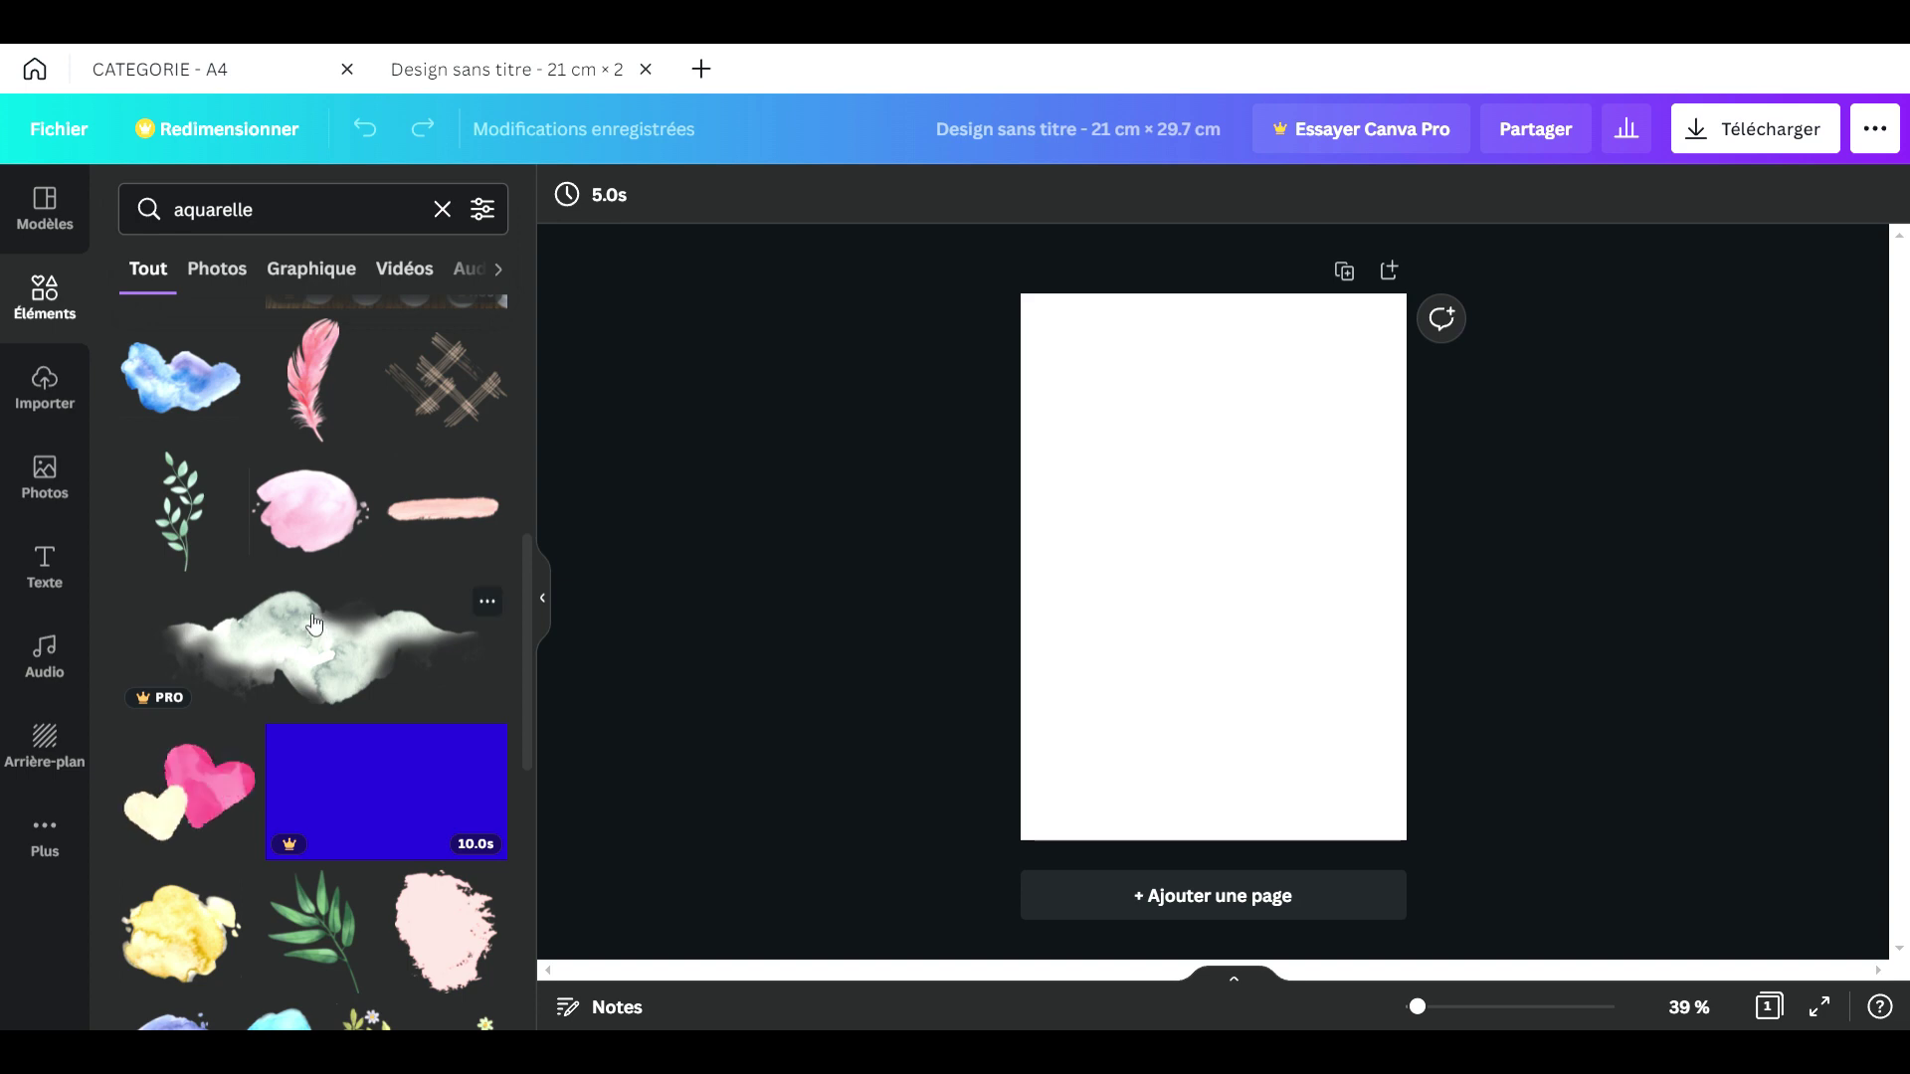
{"action": "scroll", "coordinate": [313, 623], "scroll_direction": "up", "scroll_amount": 6}
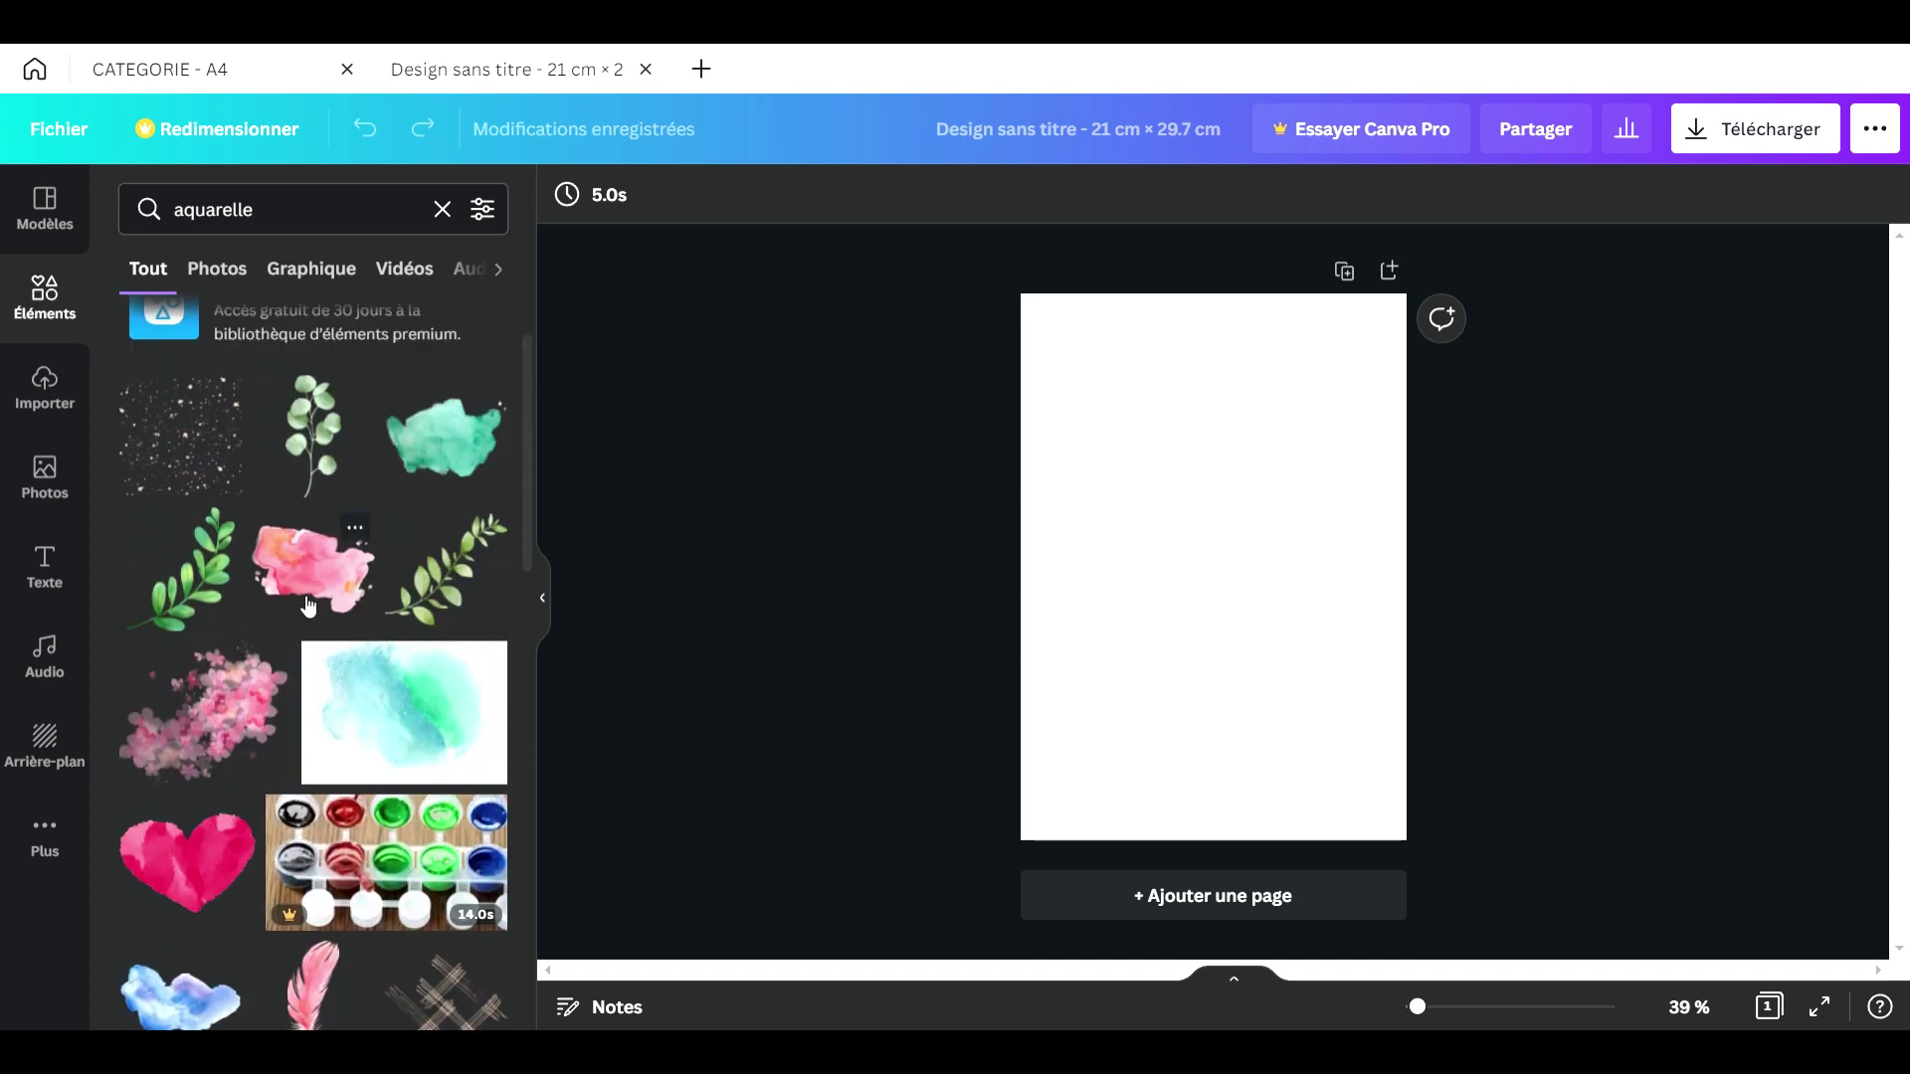
{"action": "scroll", "coordinate": [309, 604], "scroll_direction": "up", "scroll_amount": 2}
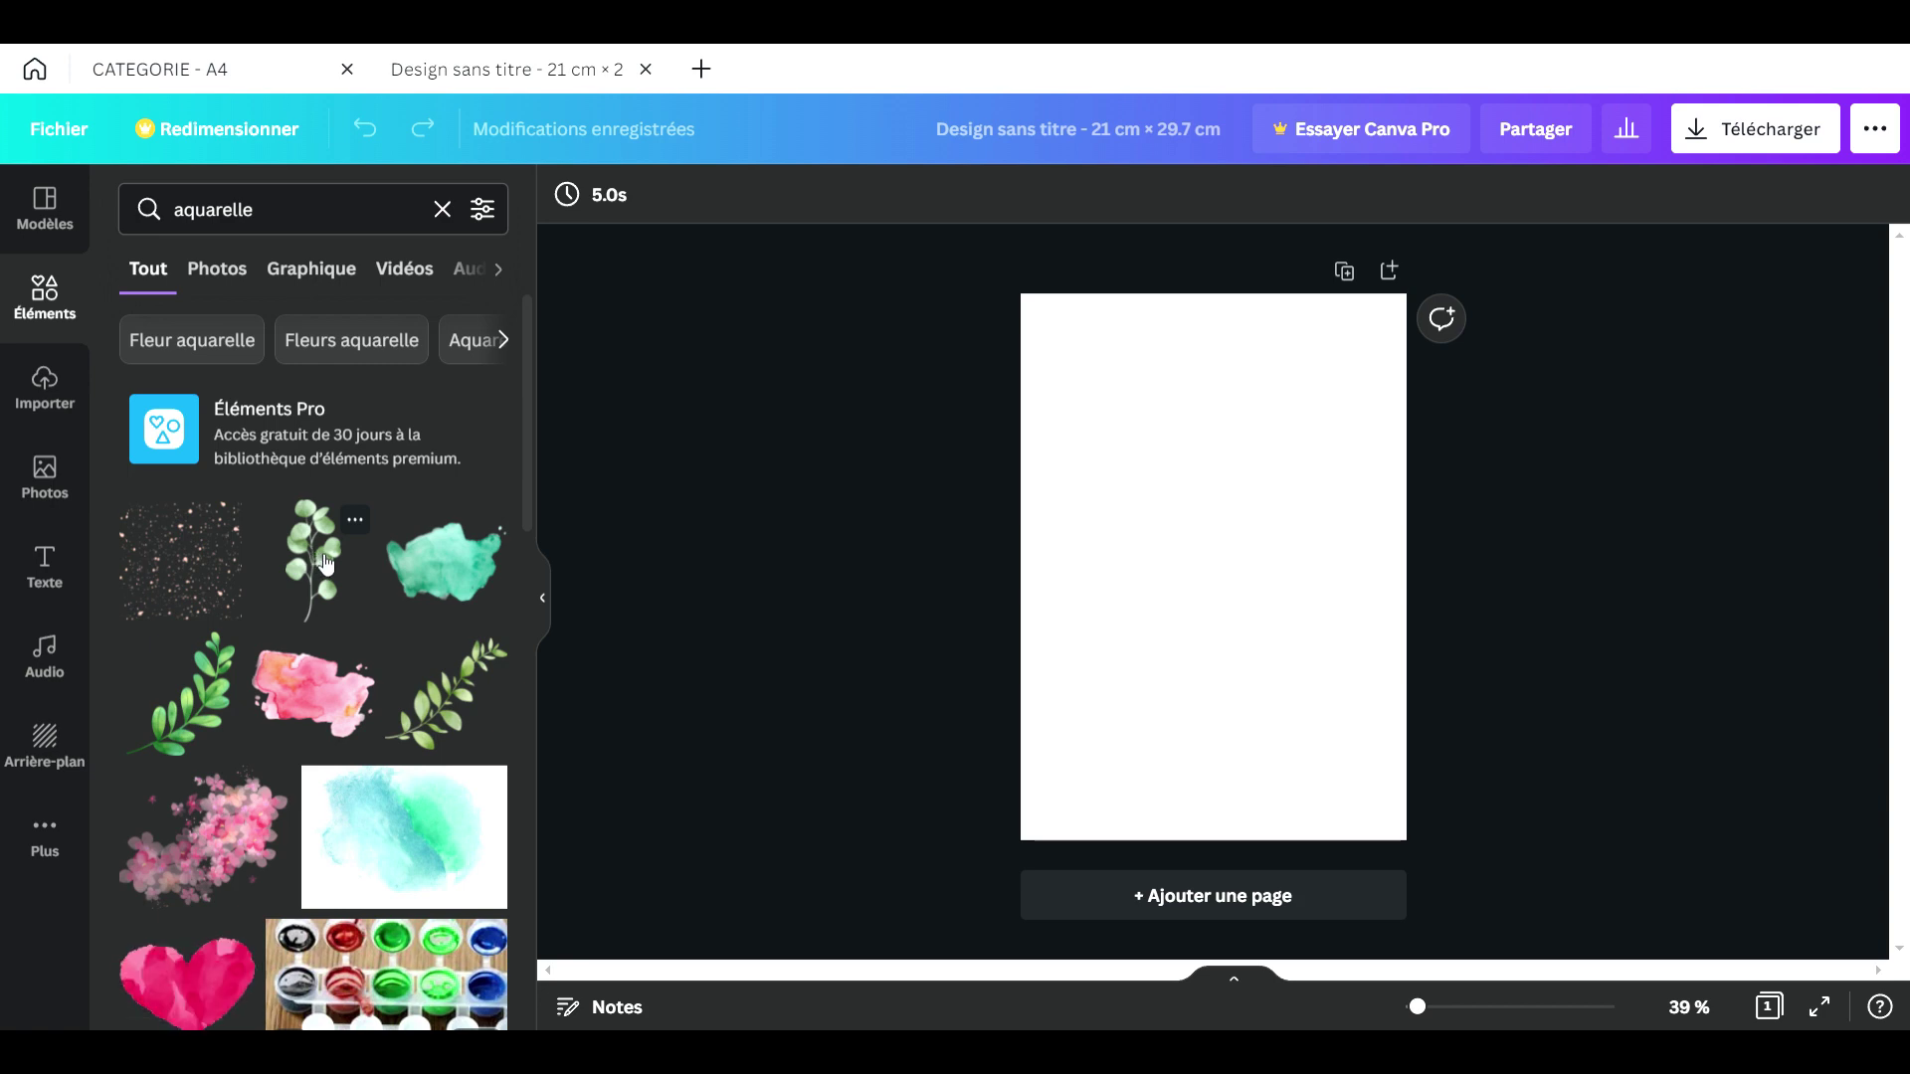
{"action": "left_click", "coordinate": [326, 563]}
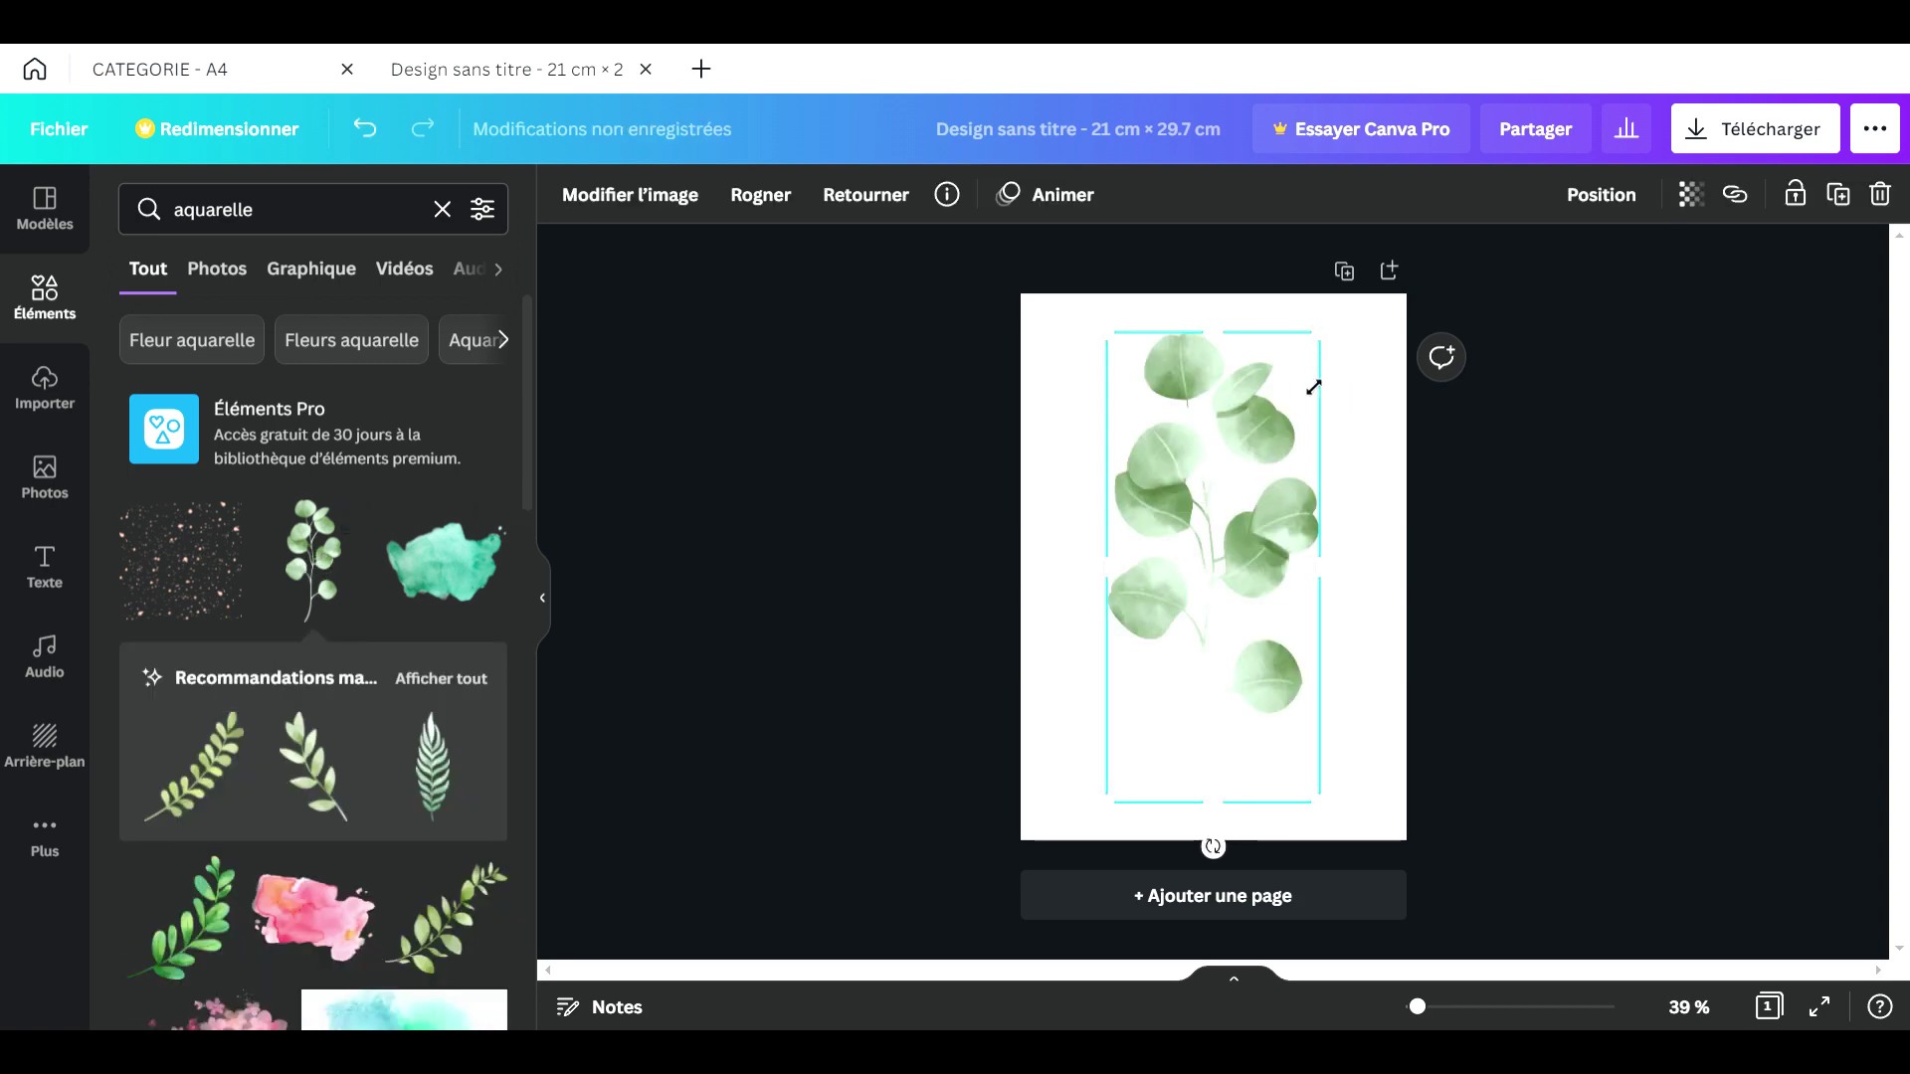
{"action": "left_click_drag", "start_coordinate": [1313, 387], "coordinate": [1236, 529]}
{"action": "left_click_drag", "start_coordinate": [1188, 846], "coordinate": [1096, 831]}
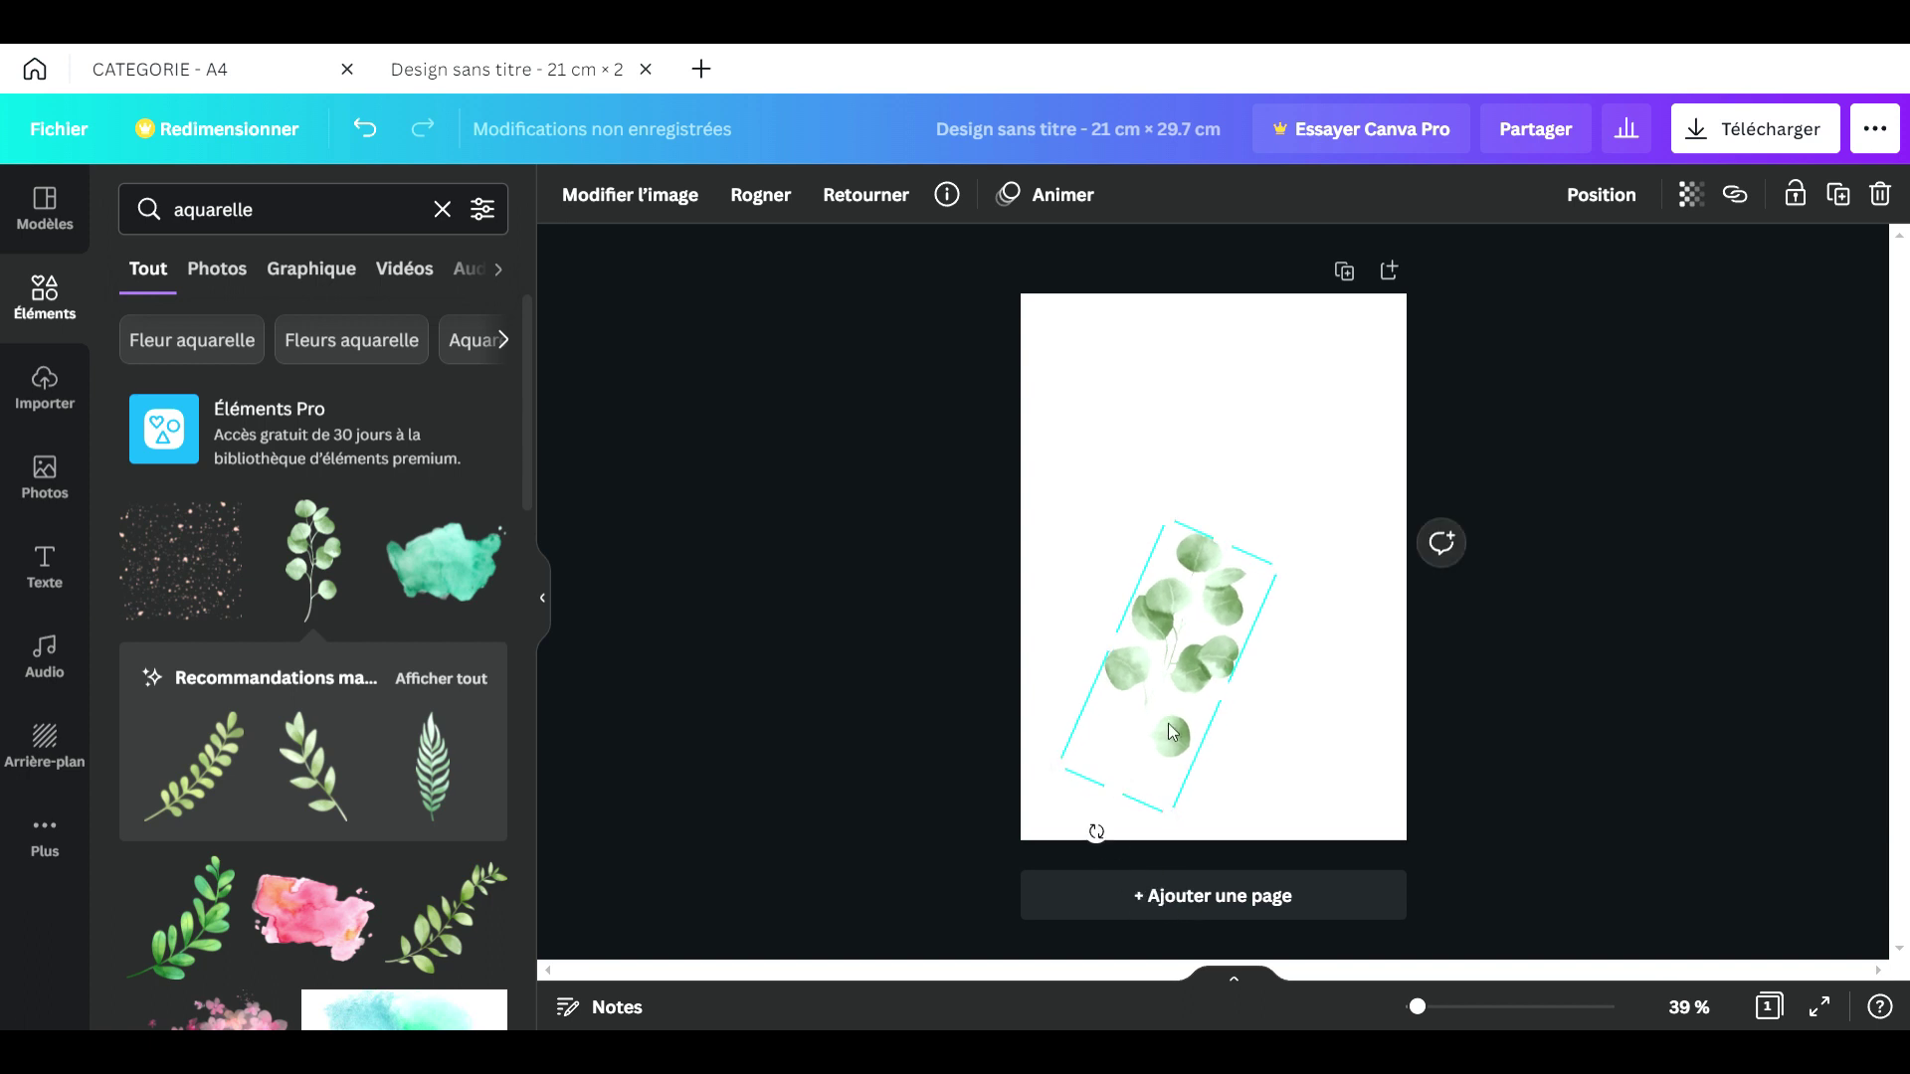
{"action": "left_click_drag", "start_coordinate": [1172, 733], "coordinate": [1098, 798]}
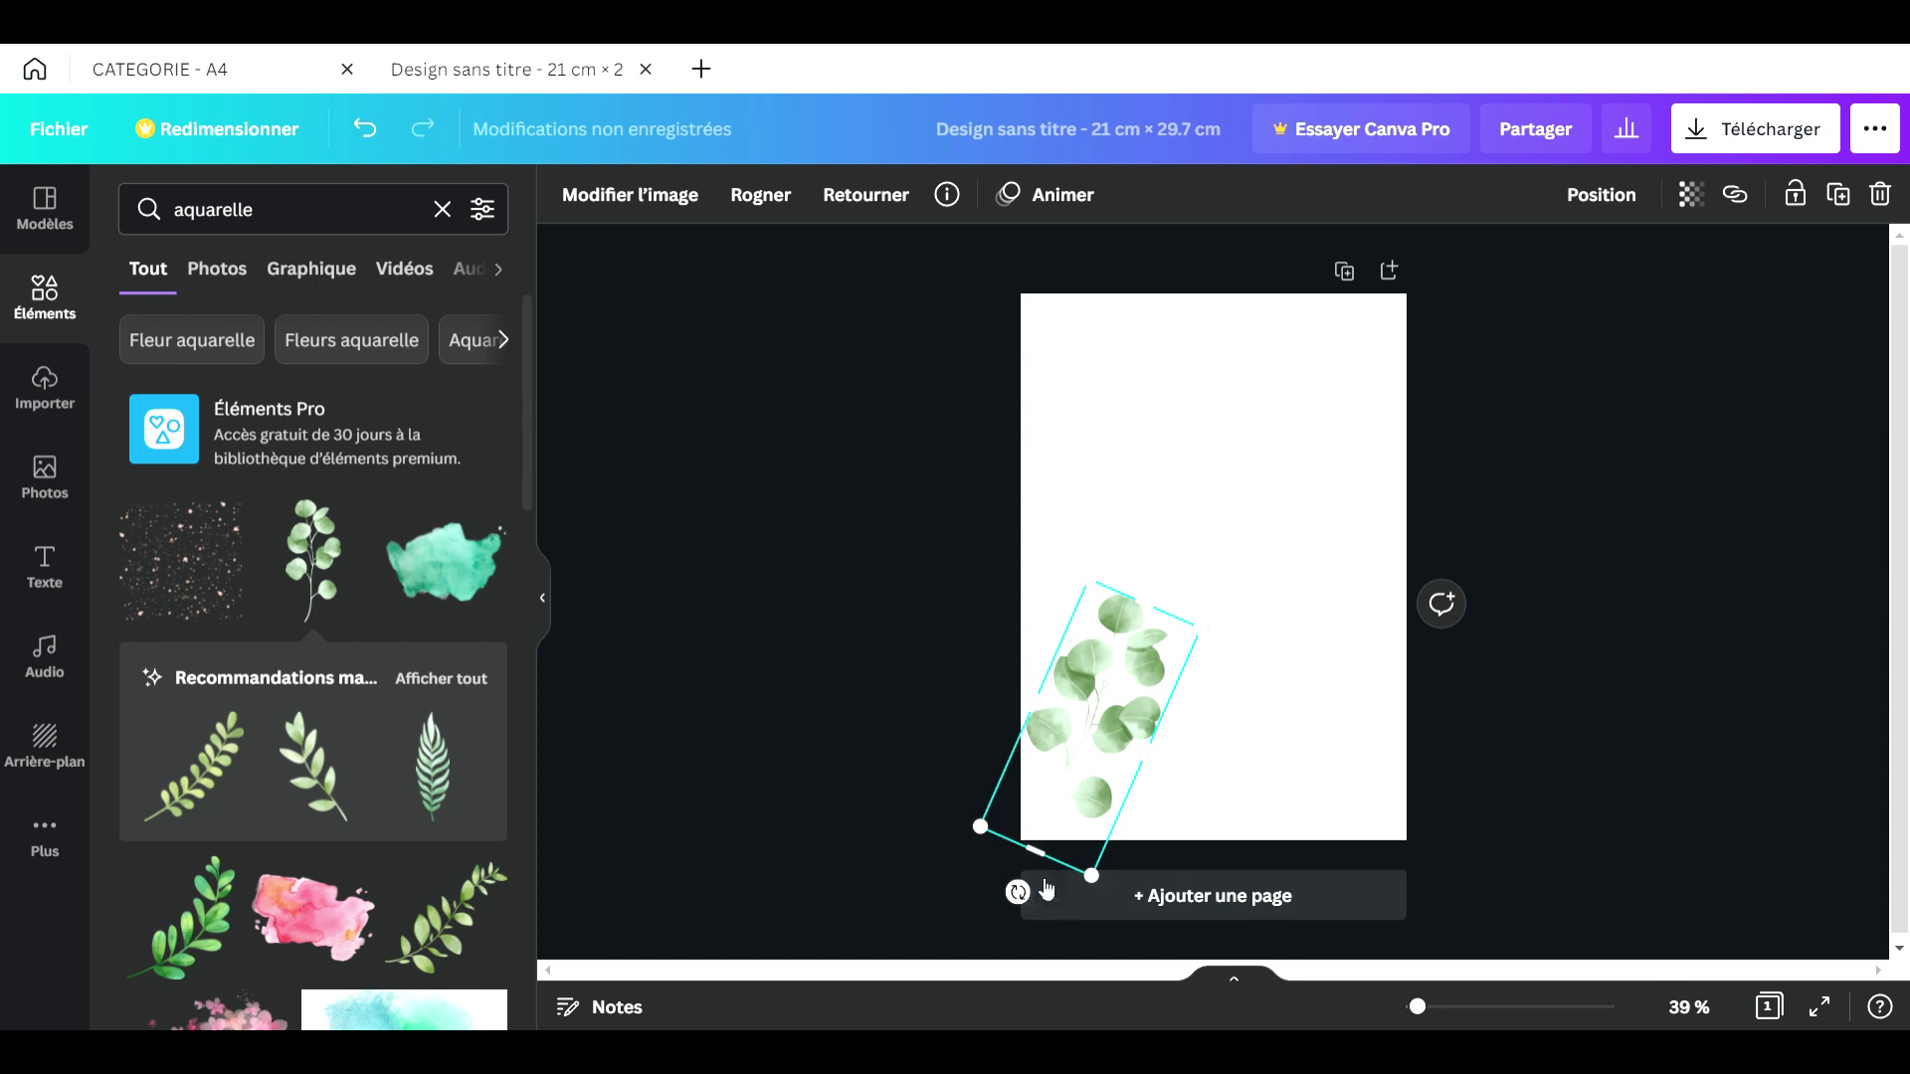
{"action": "left_click_drag", "start_coordinate": [1215, 639], "coordinate": [1171, 714]}
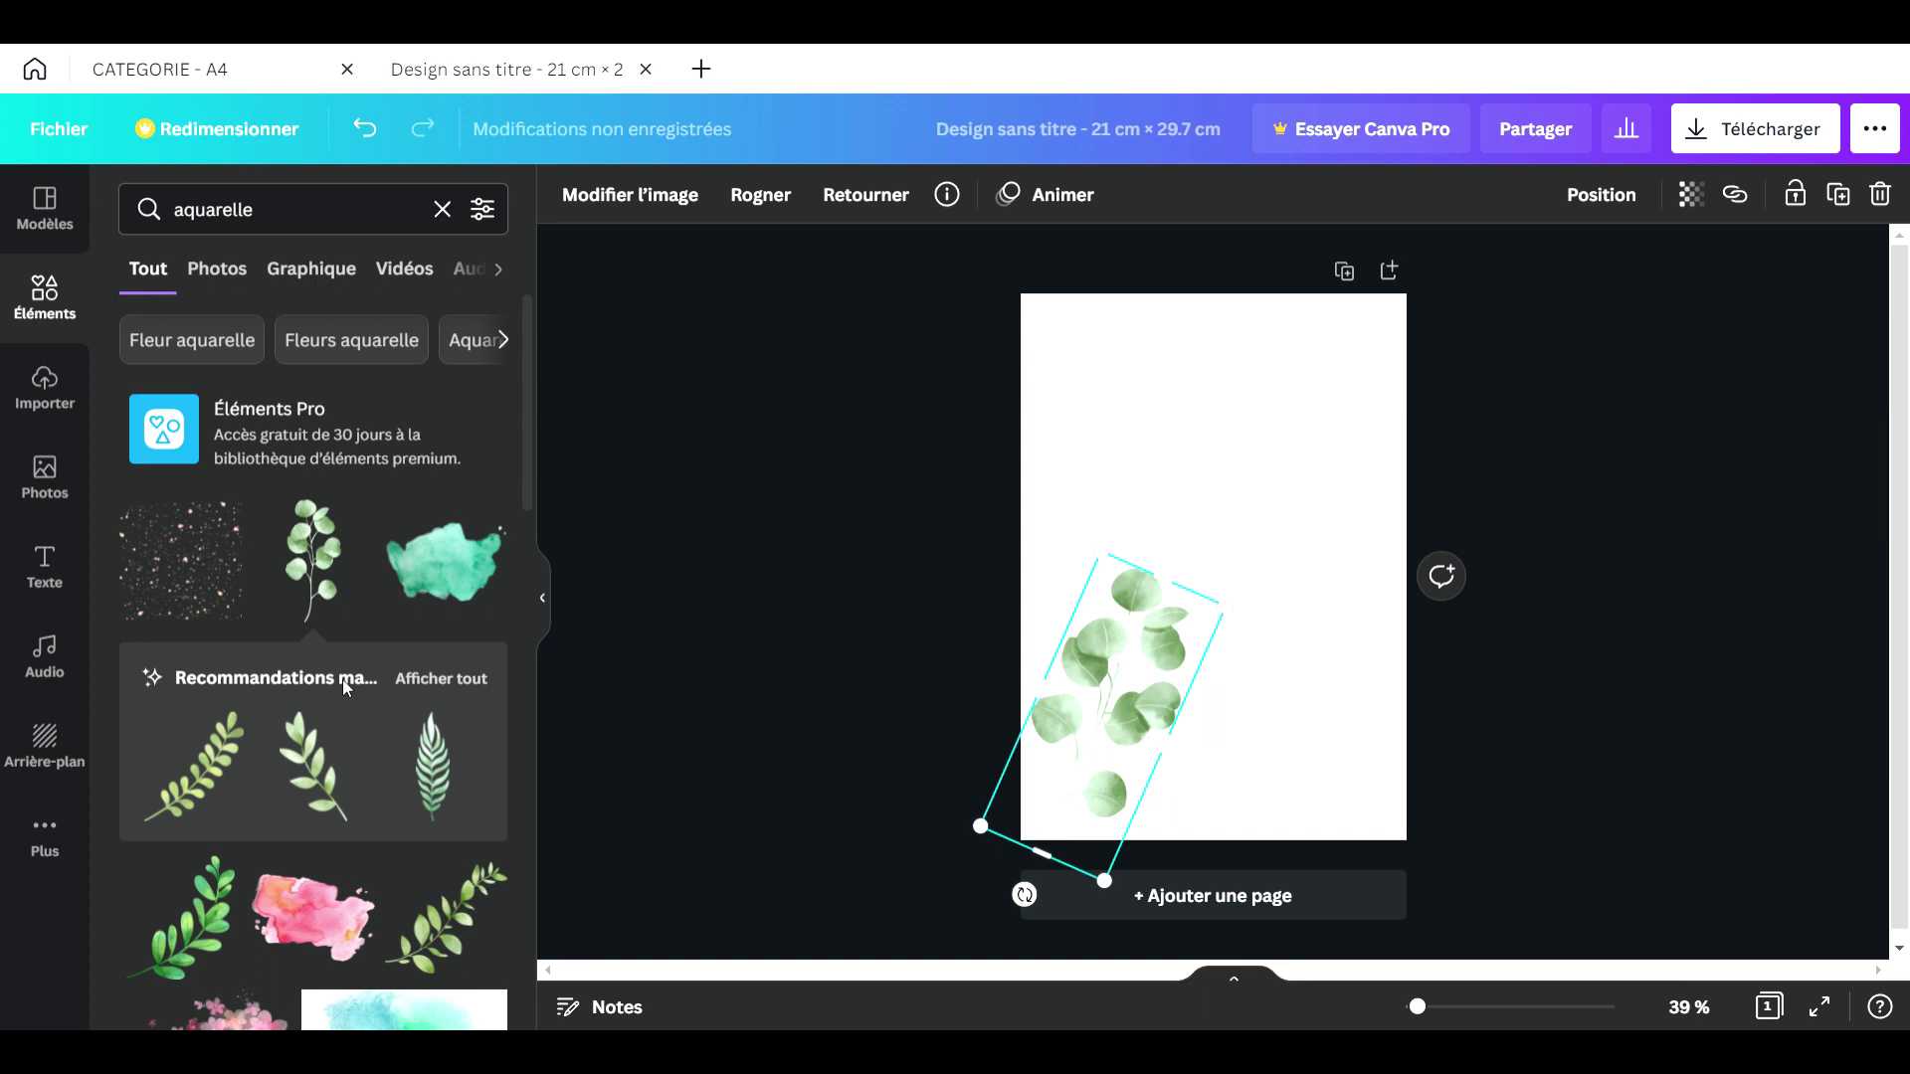
Step: Add the thin curved sprig from the eucalyptus branch's full magic recommendations and flip it horizontally
{"action": "left_click", "coordinate": [423, 687]}
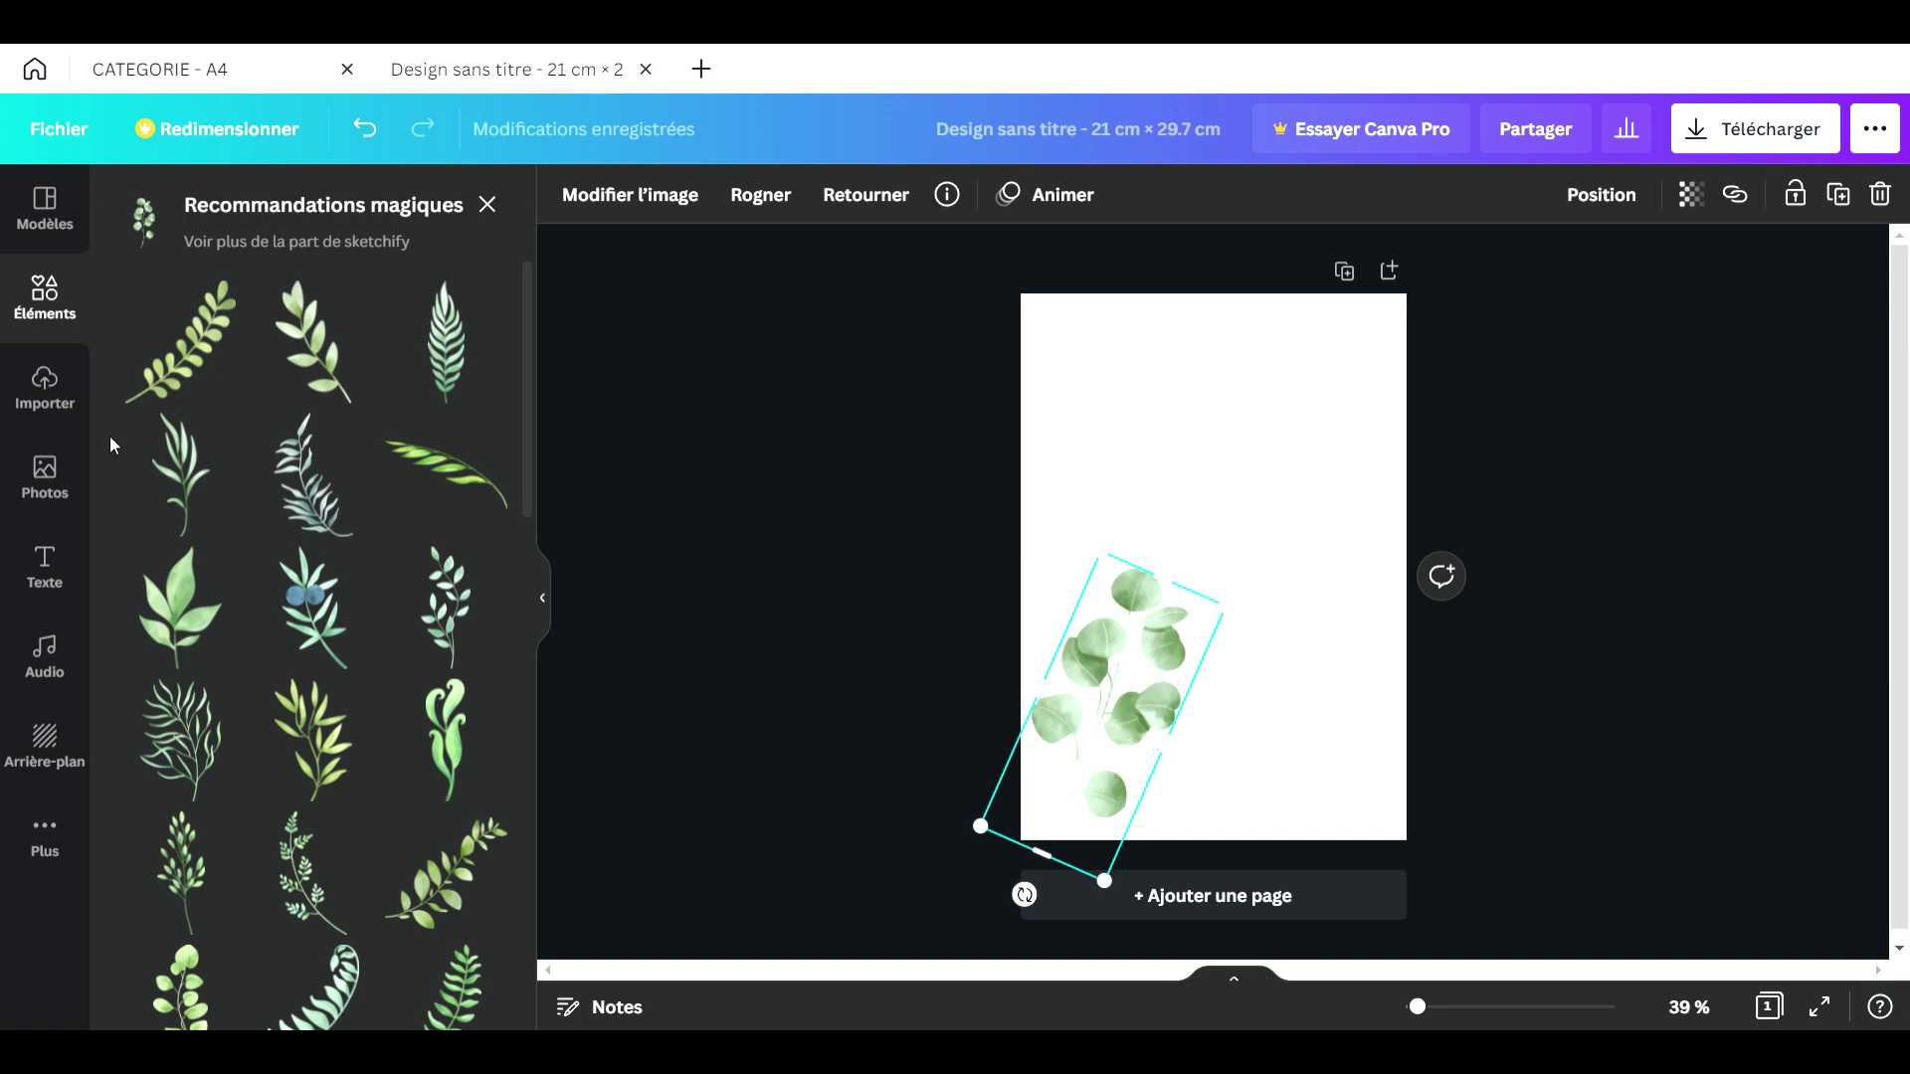
{"action": "left_click", "coordinate": [317, 913]}
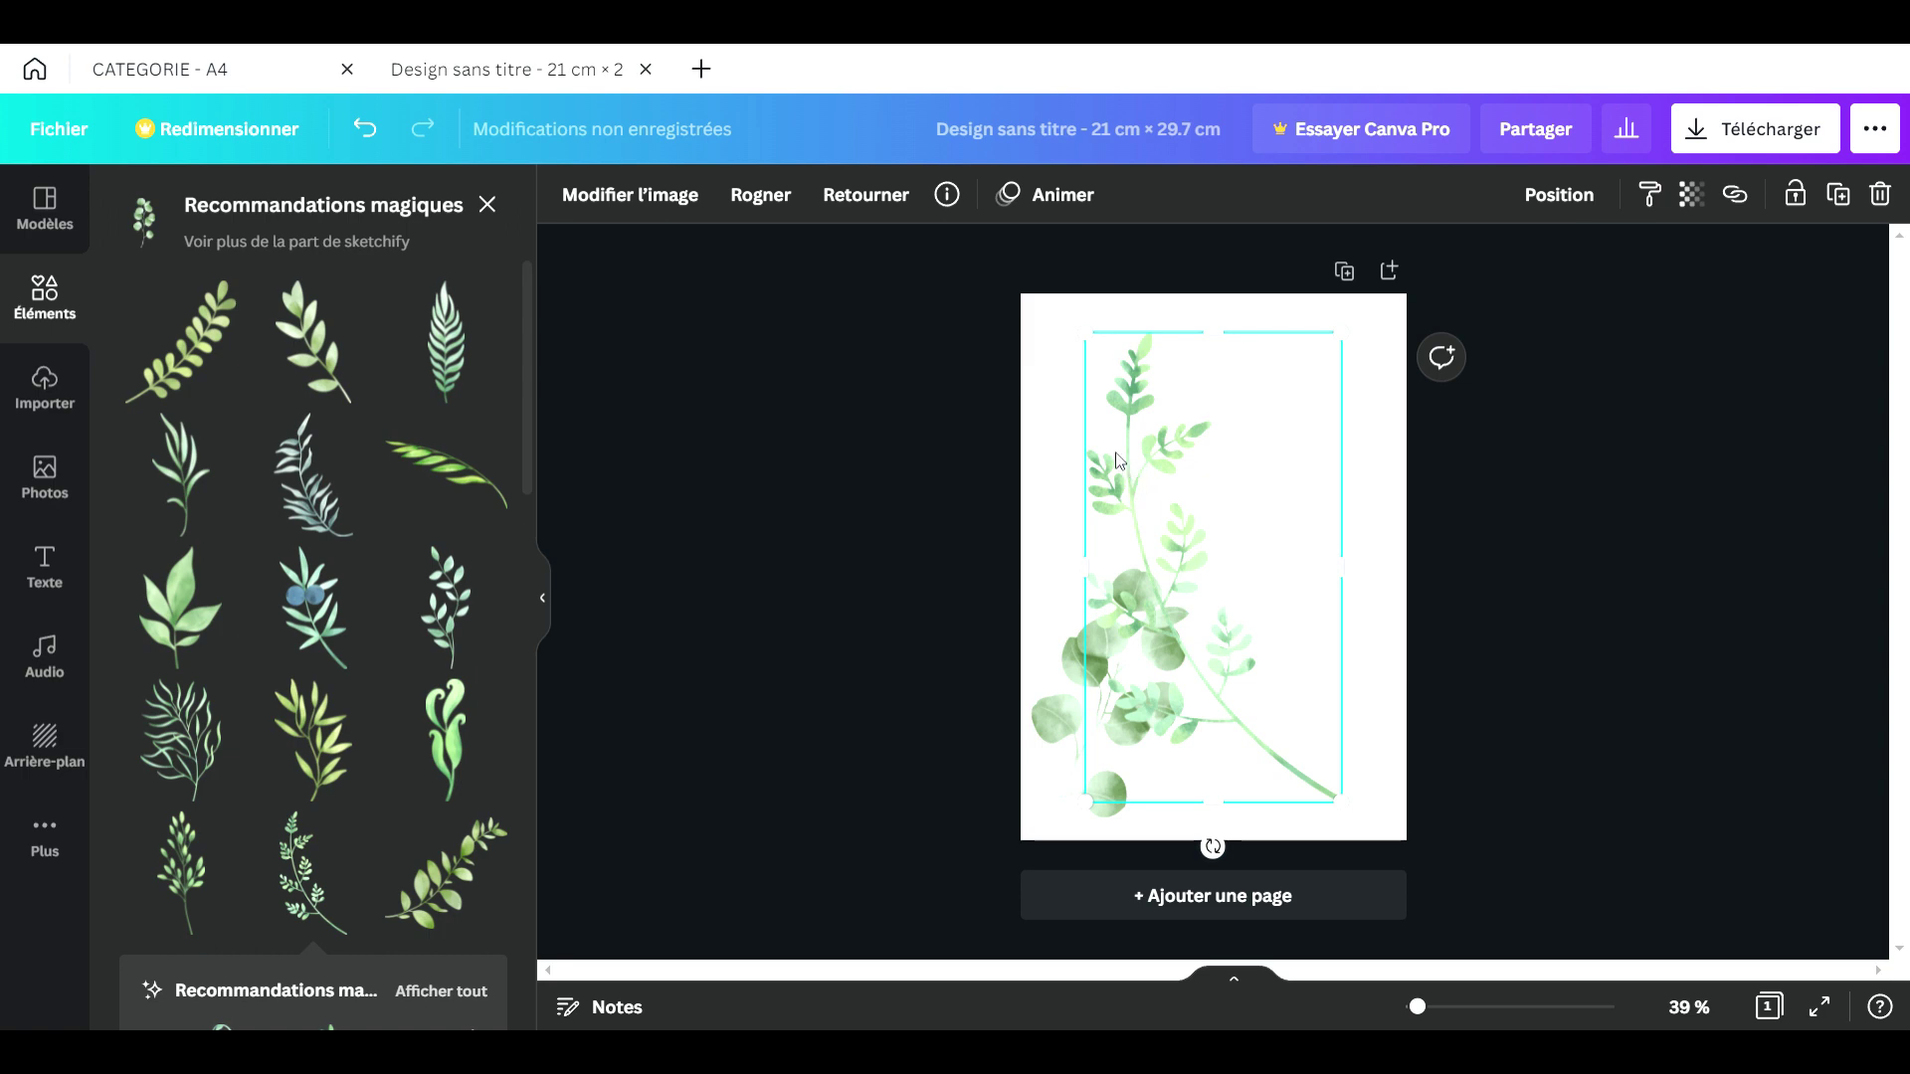
{"action": "left_click", "coordinate": [838, 202]}
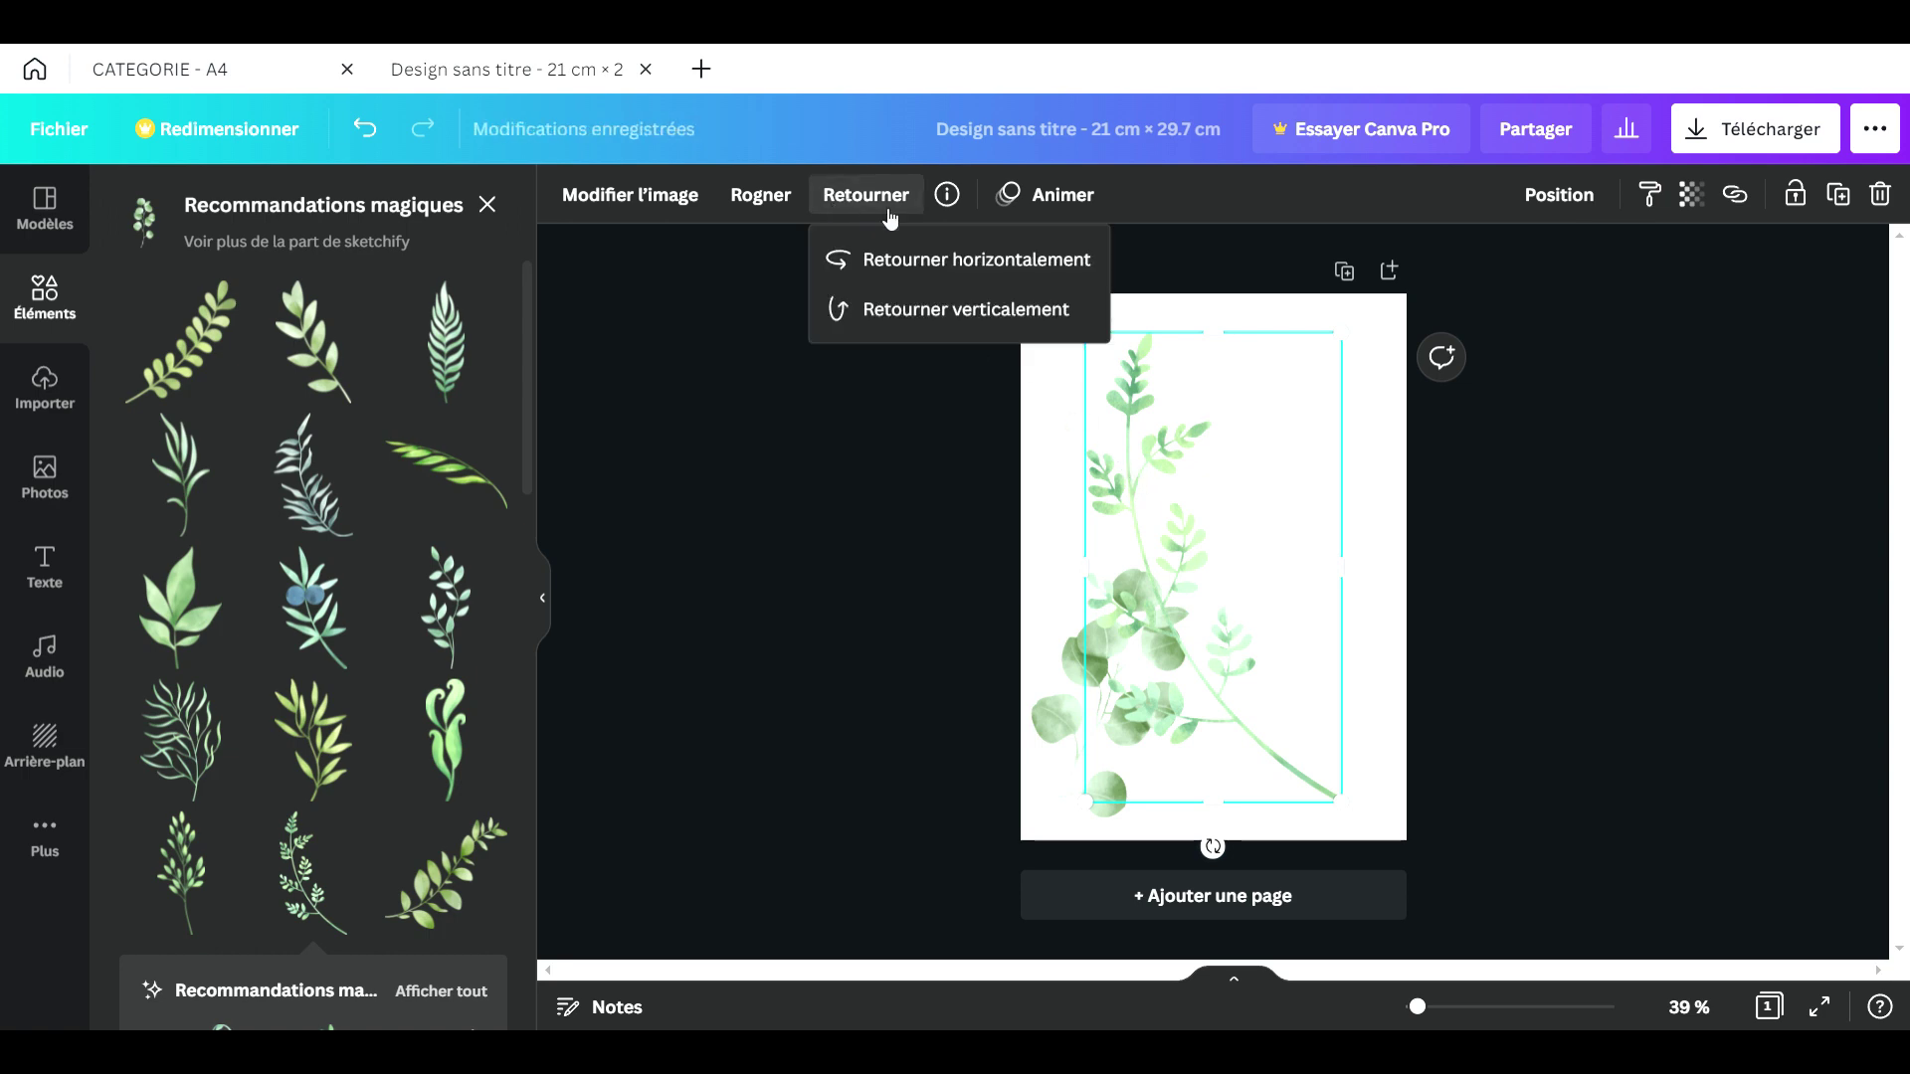
{"action": "left_click", "coordinate": [951, 312]}
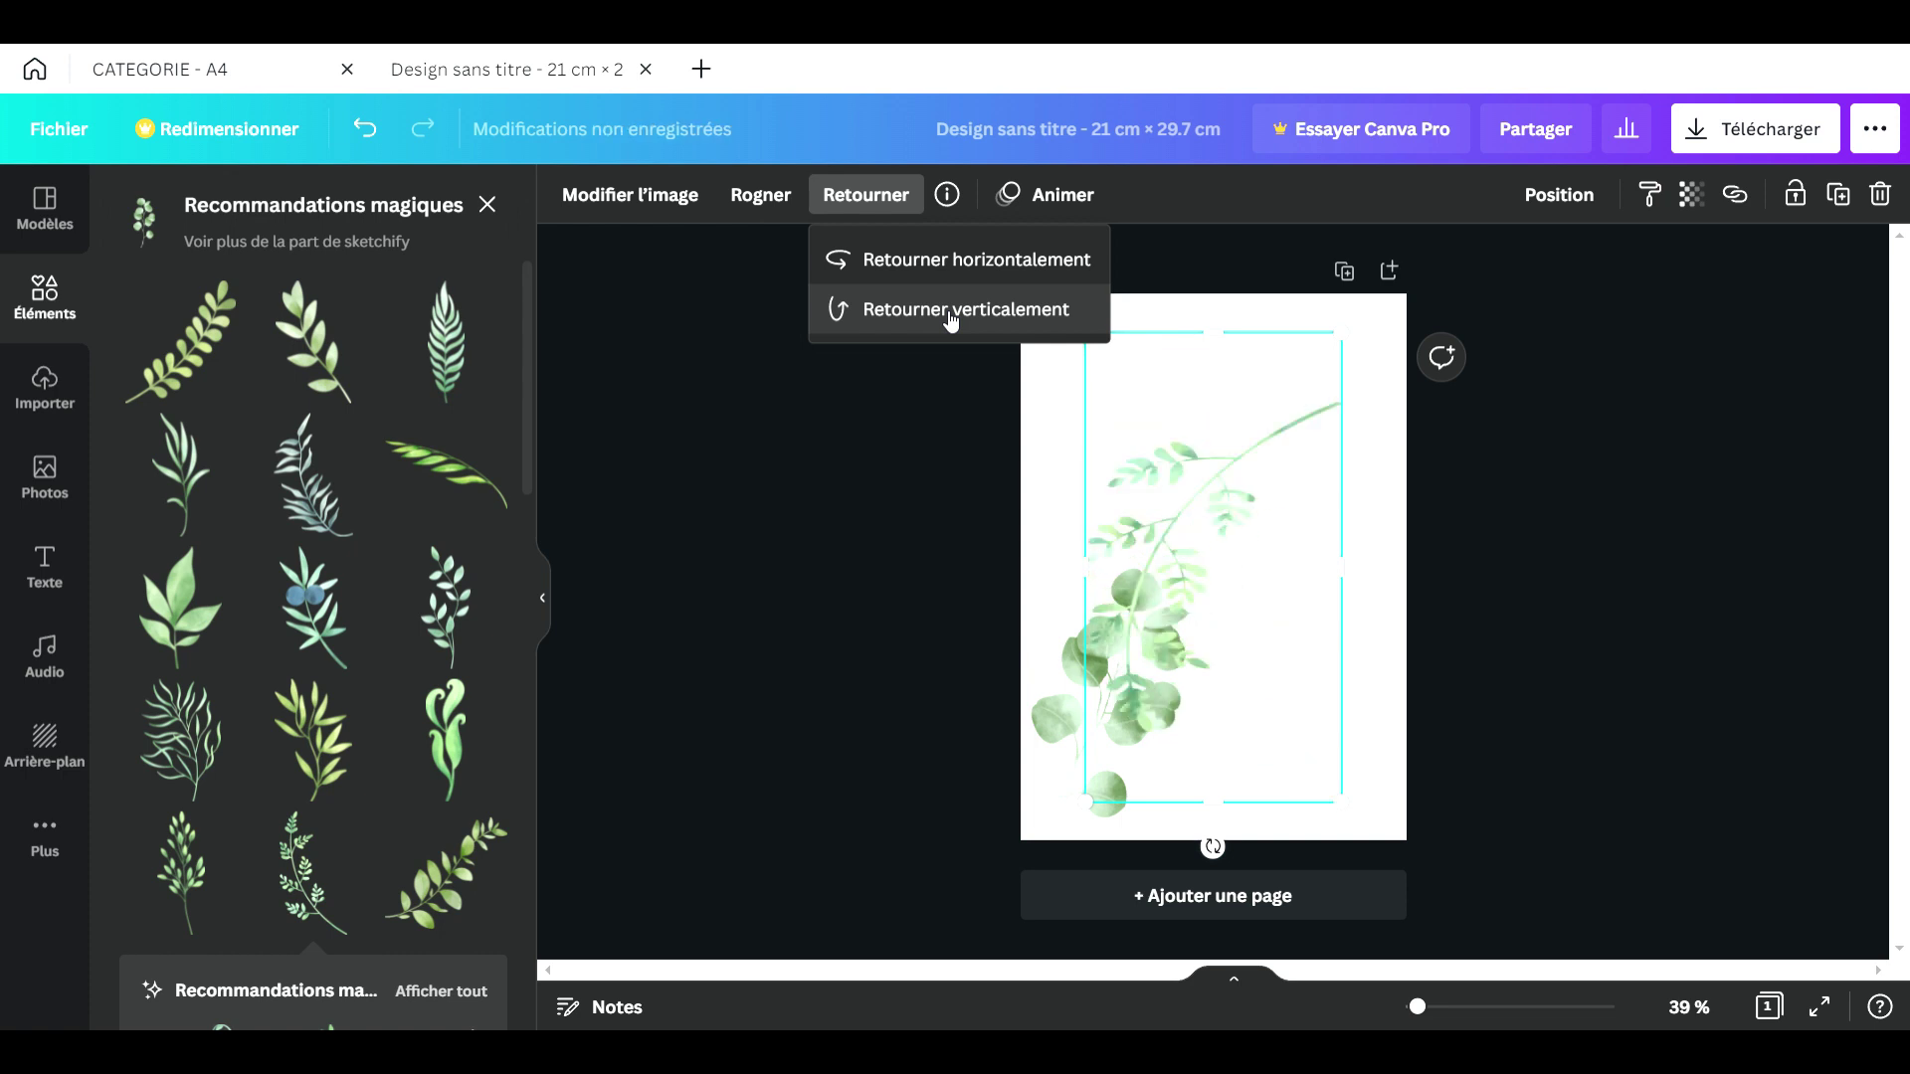
{"action": "left_click", "coordinate": [930, 261]}
Step: Resize and tilt the thin sprig so it spreads along the page's bottom with its stem in the lower-left corner
{"action": "left_click_drag", "start_coordinate": [1362, 341], "coordinate": [1246, 505]}
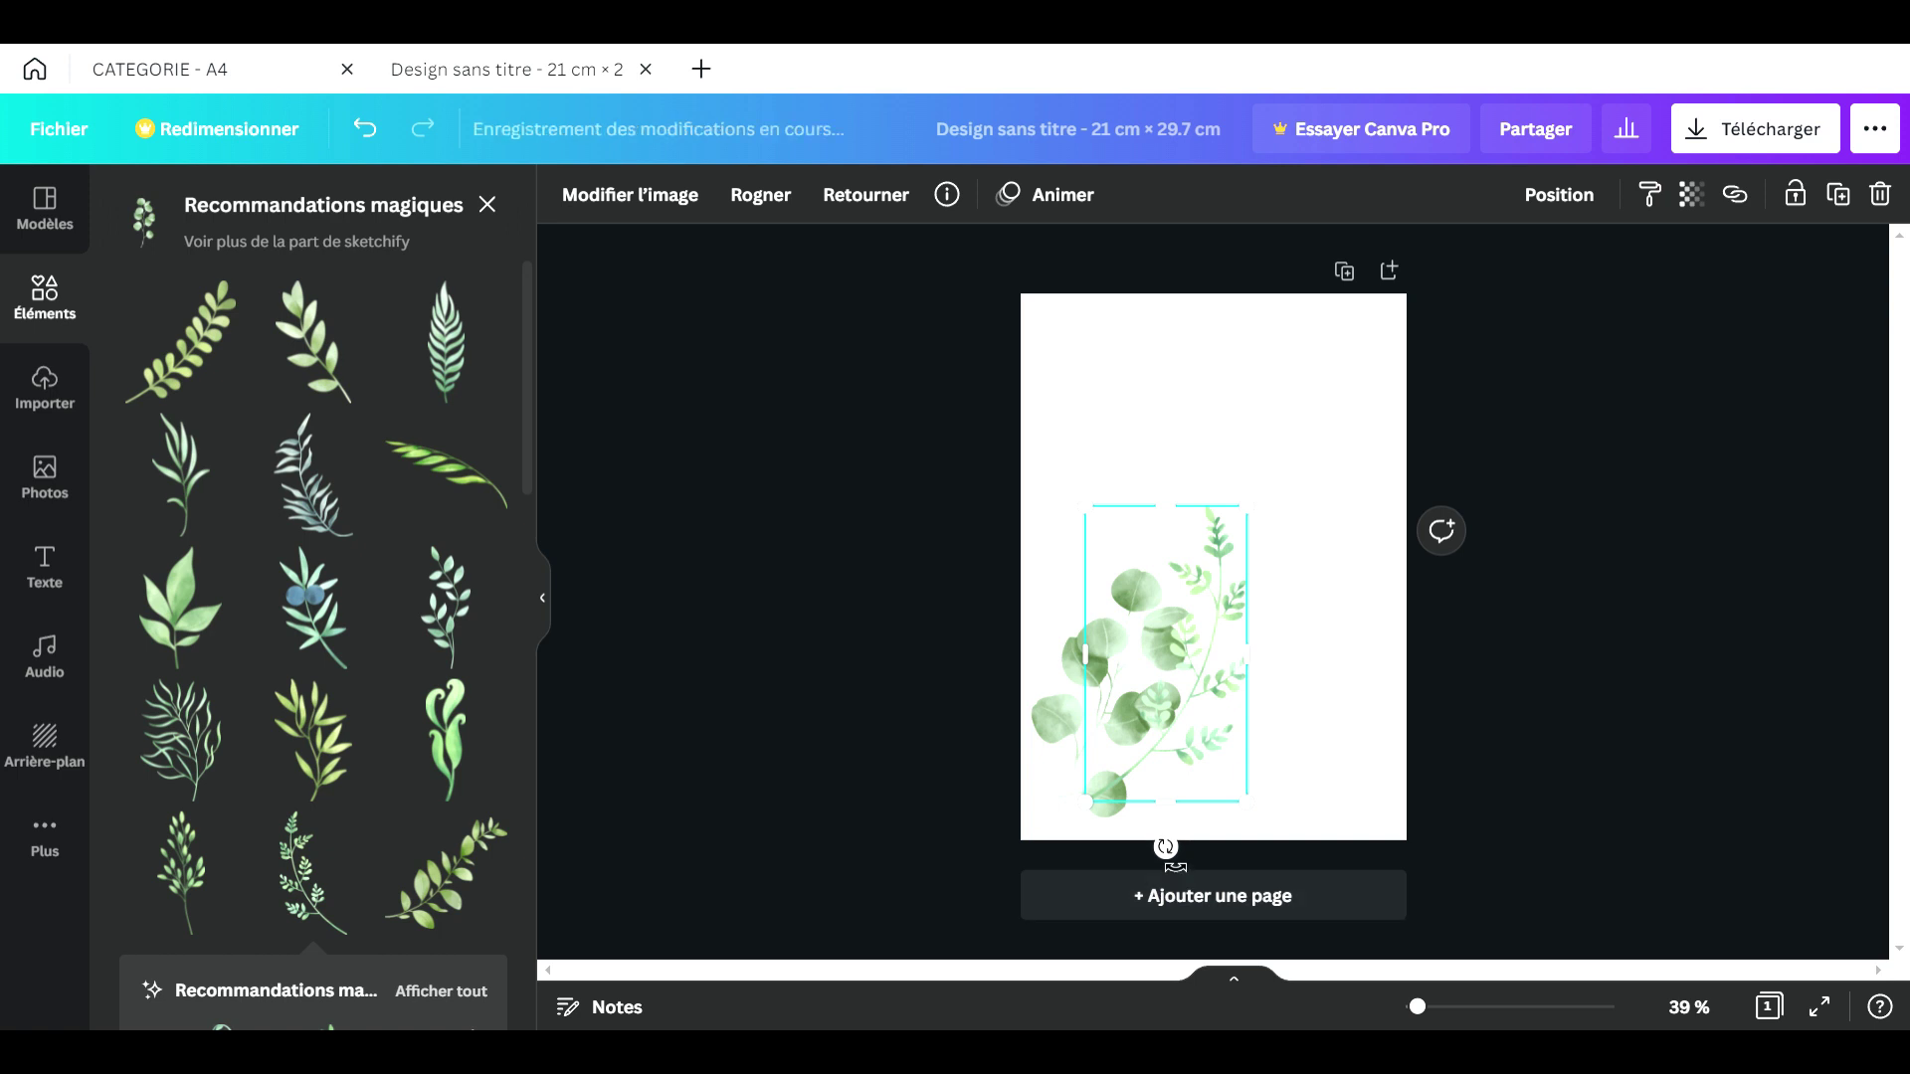
{"action": "left_click_drag", "start_coordinate": [1165, 846], "coordinate": [1087, 836]}
{"action": "left_click_drag", "start_coordinate": [1196, 710], "coordinate": [1199, 795]}
{"action": "left_click_drag", "start_coordinate": [1291, 637], "coordinate": [1353, 577]}
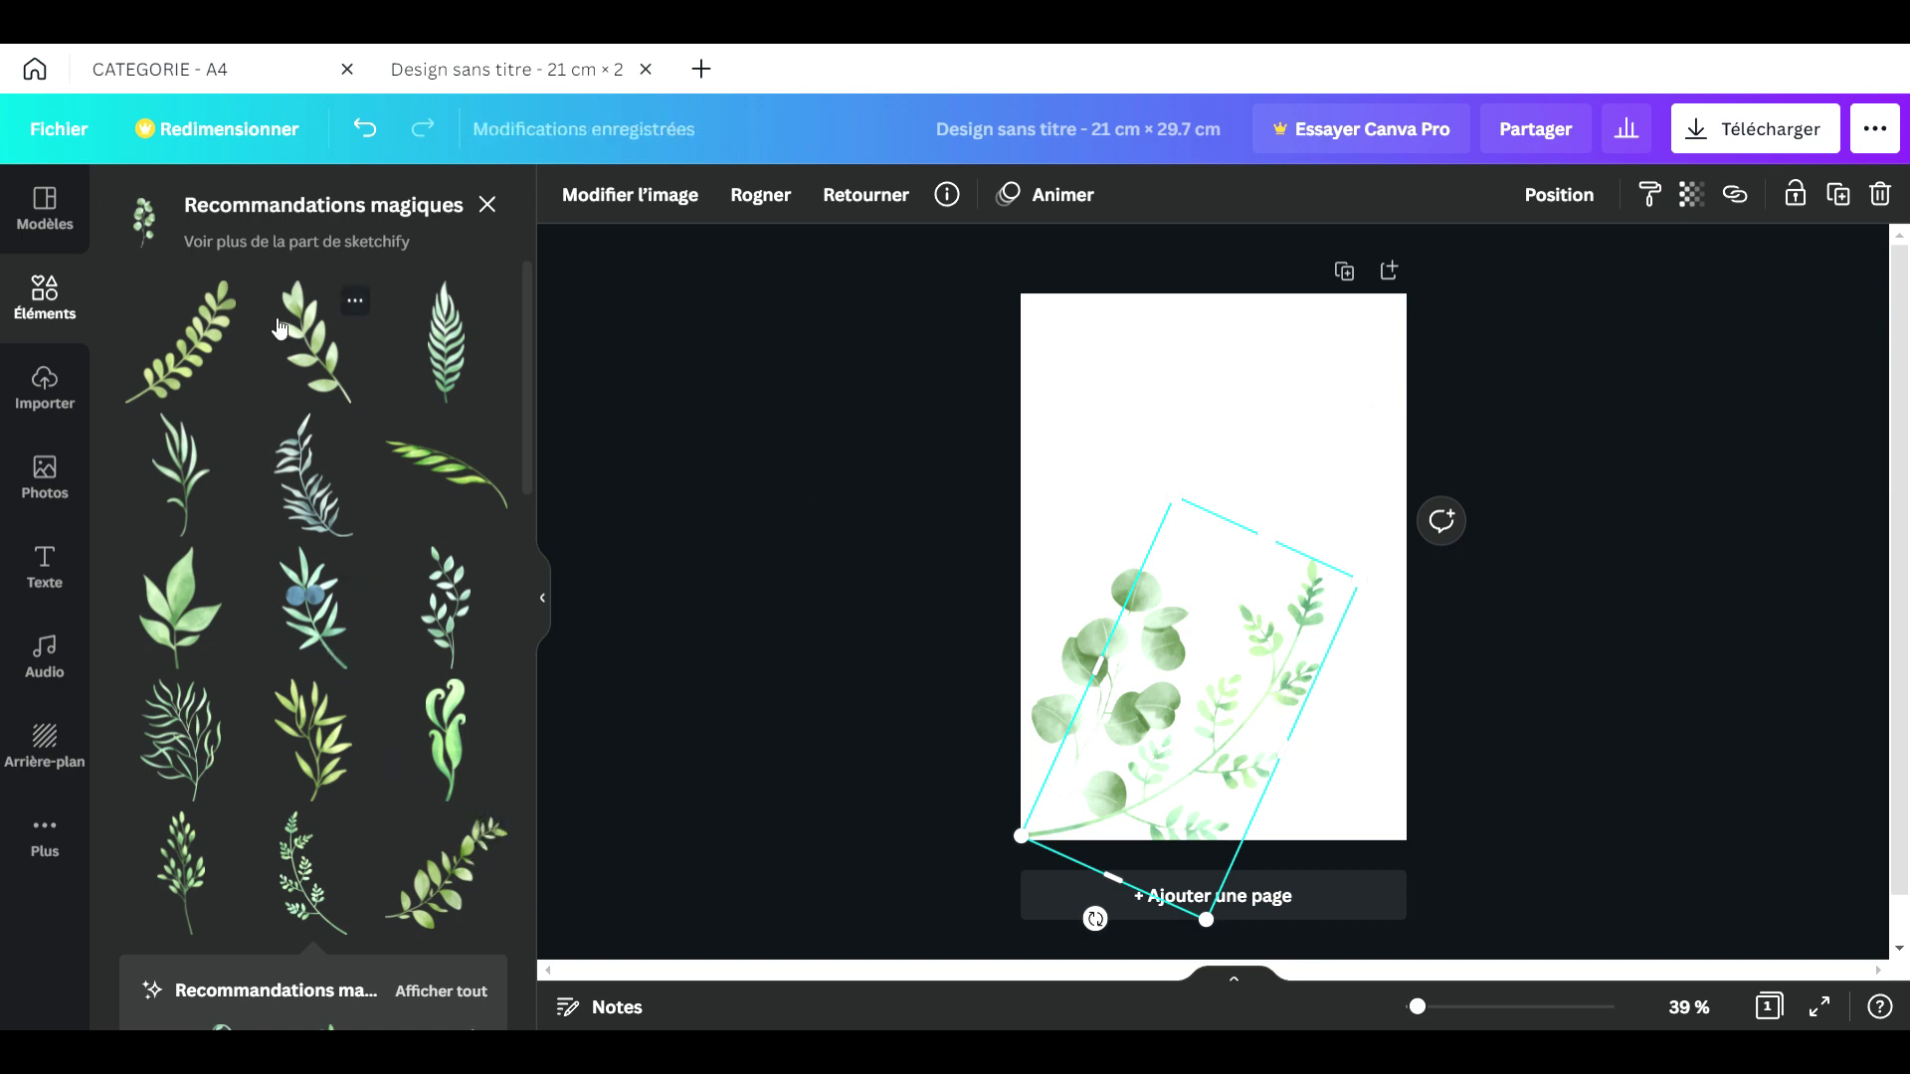
Step: Add the yellow-green leafy branch, flip it horizontally and rotate it so its stem points to the page's upper right
{"action": "left_click", "coordinate": [228, 342]}
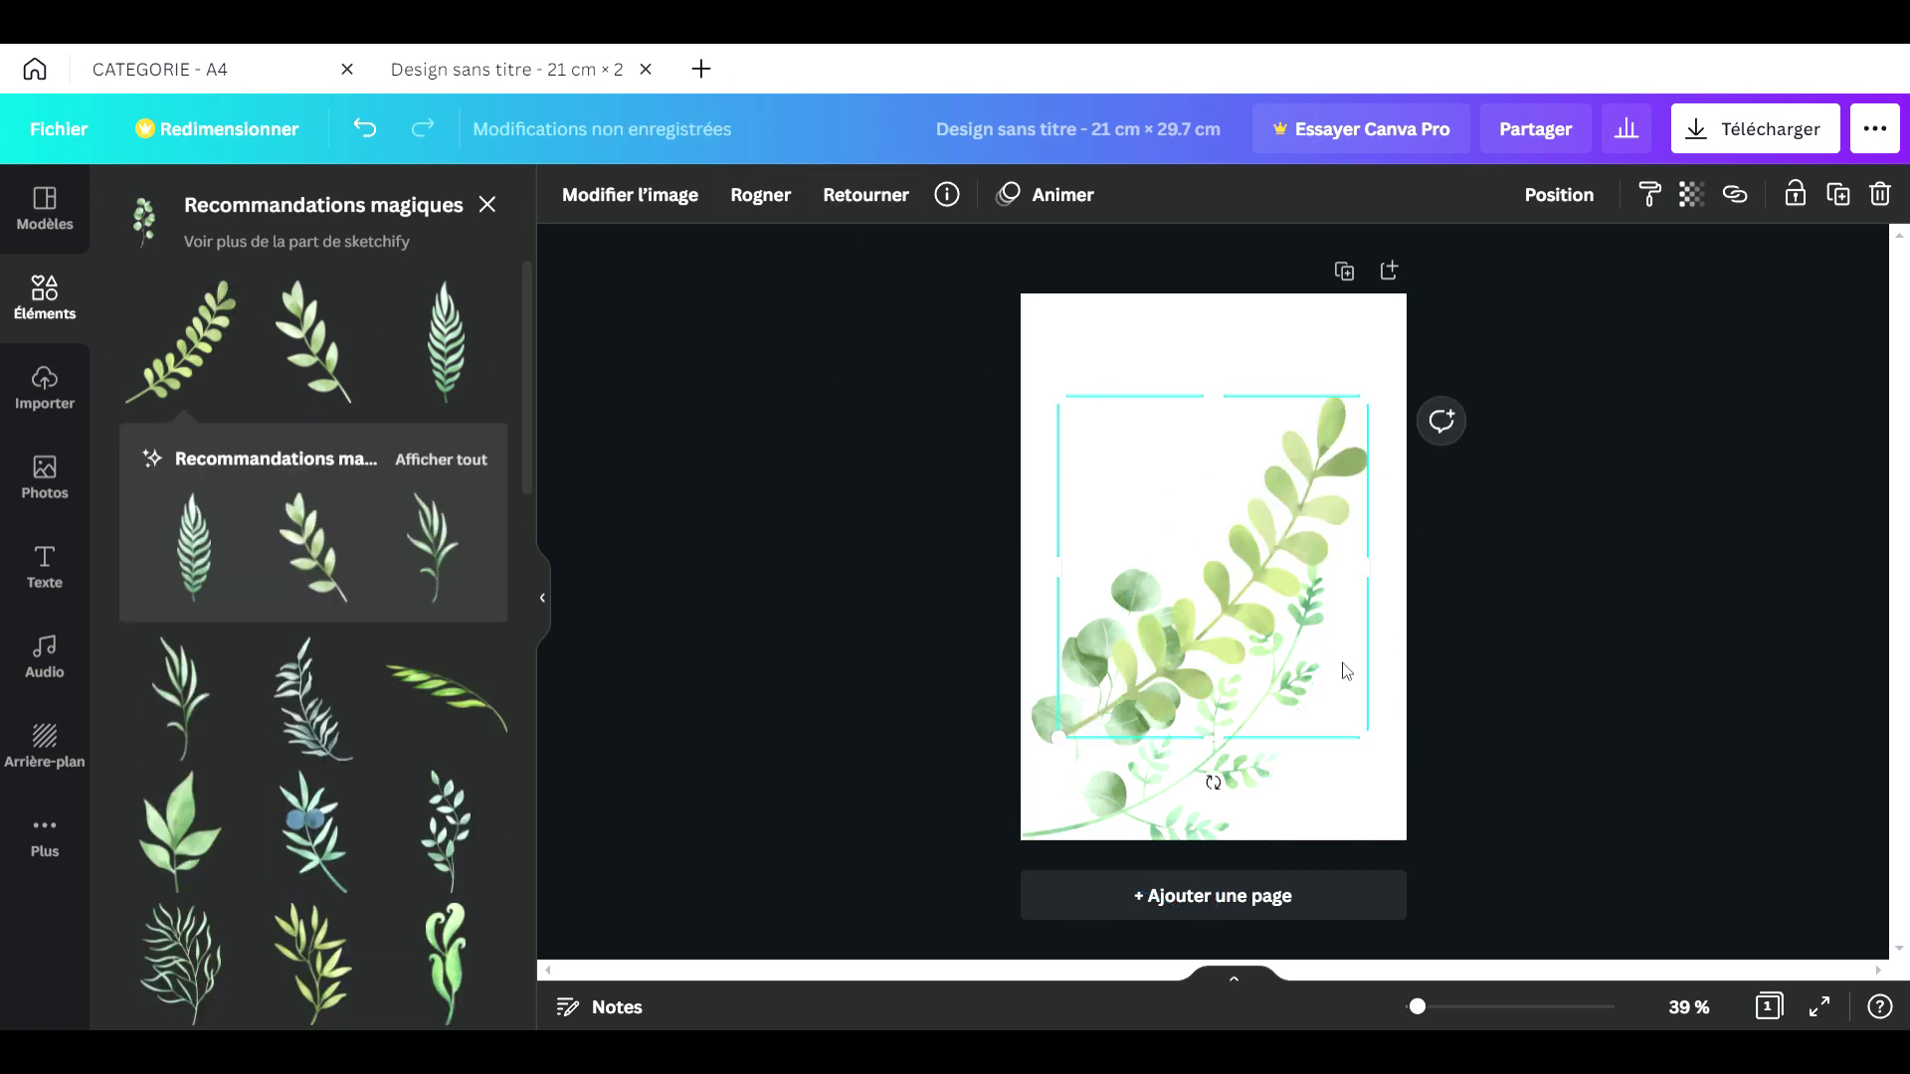
{"action": "left_click_drag", "start_coordinate": [1213, 783], "coordinate": [1130, 369]}
{"action": "left_click", "coordinate": [853, 196]}
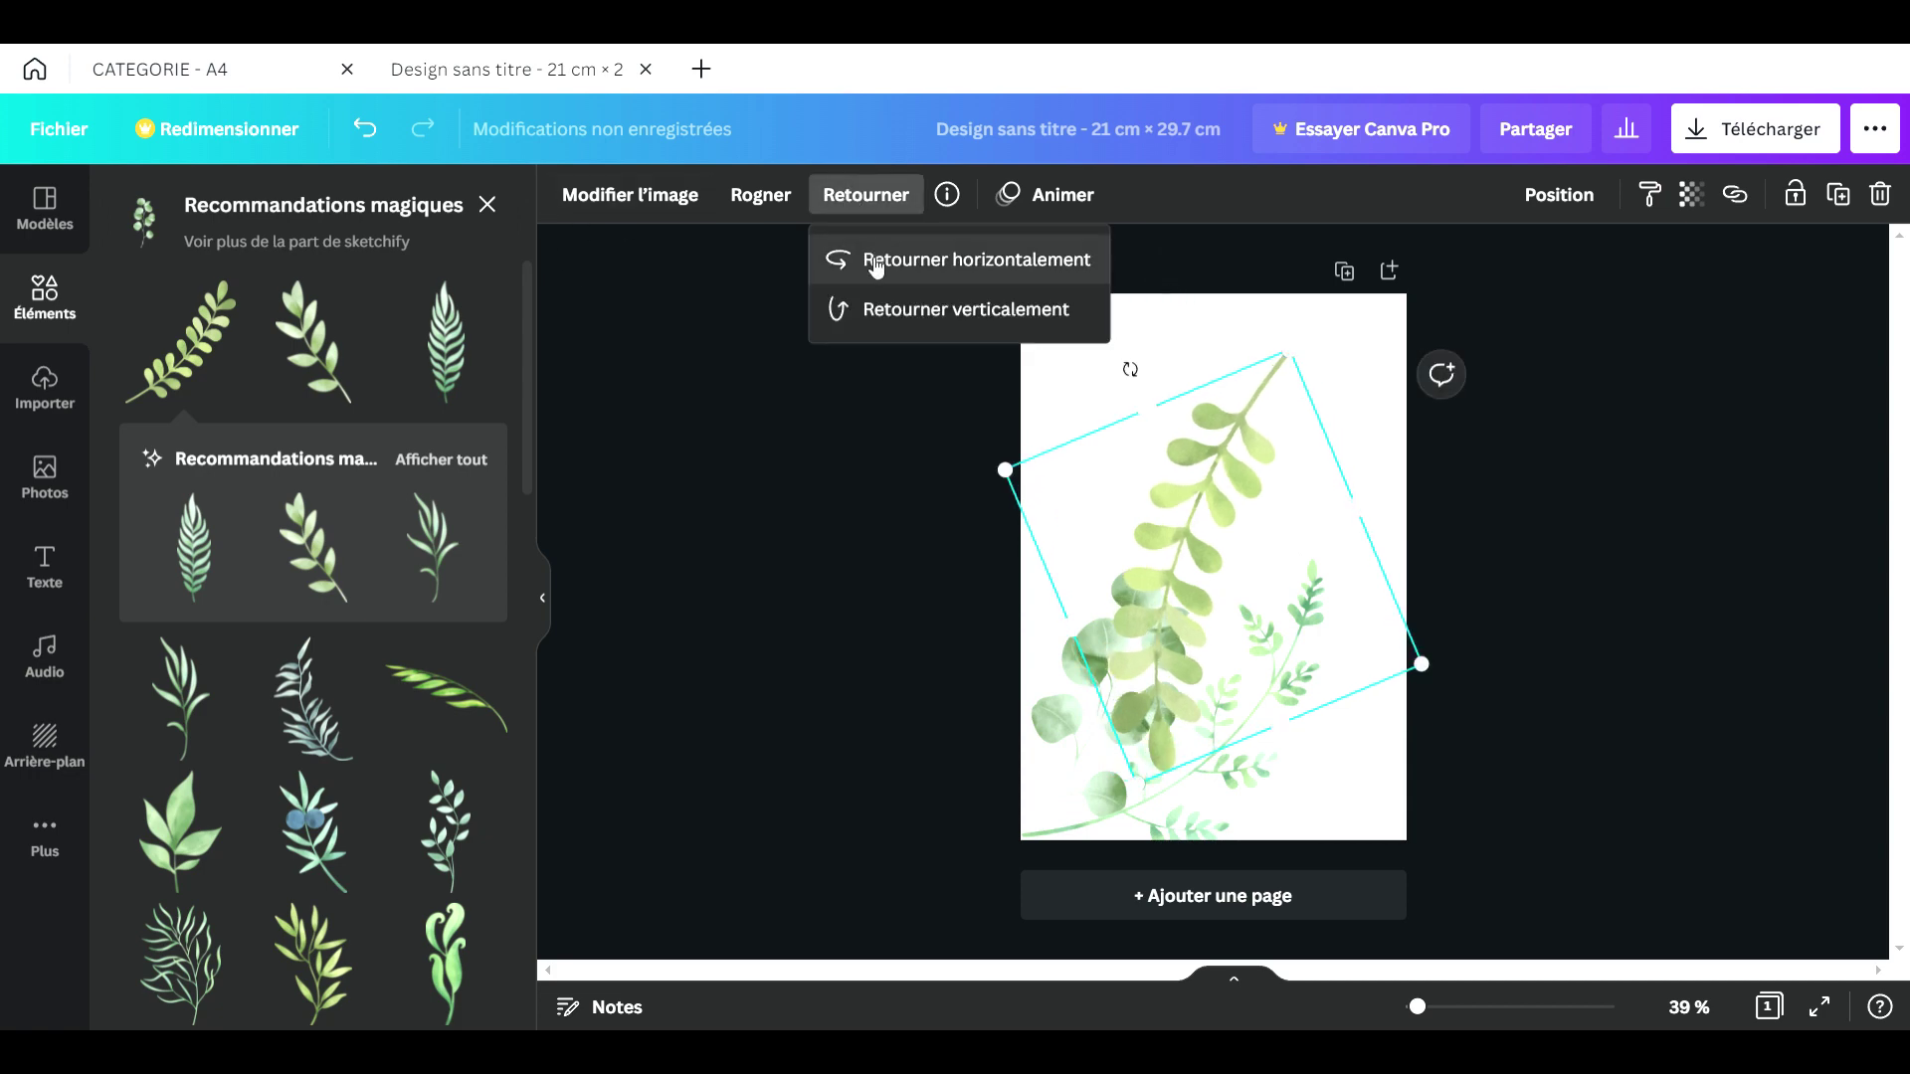
{"action": "left_click", "coordinate": [861, 258]}
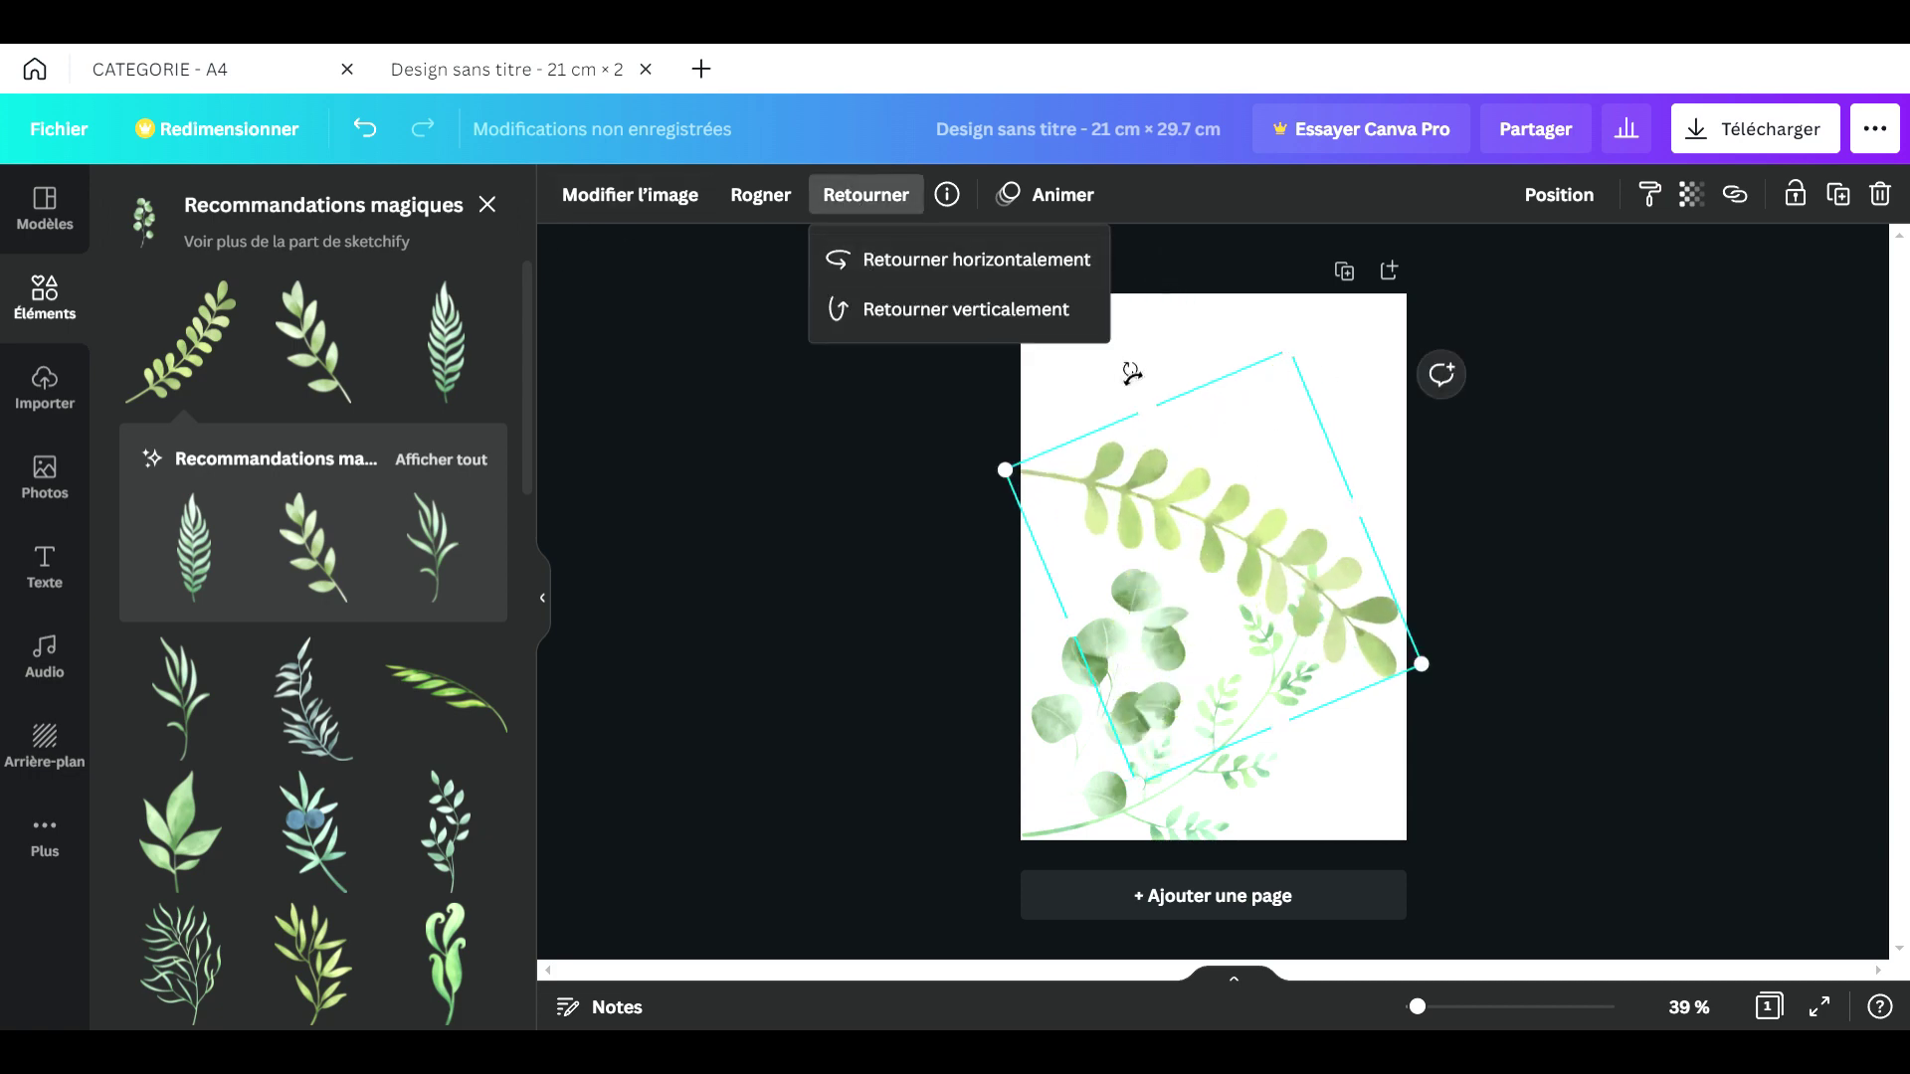
{"action": "left_click_drag", "start_coordinate": [1131, 373], "coordinate": [1422, 514]}
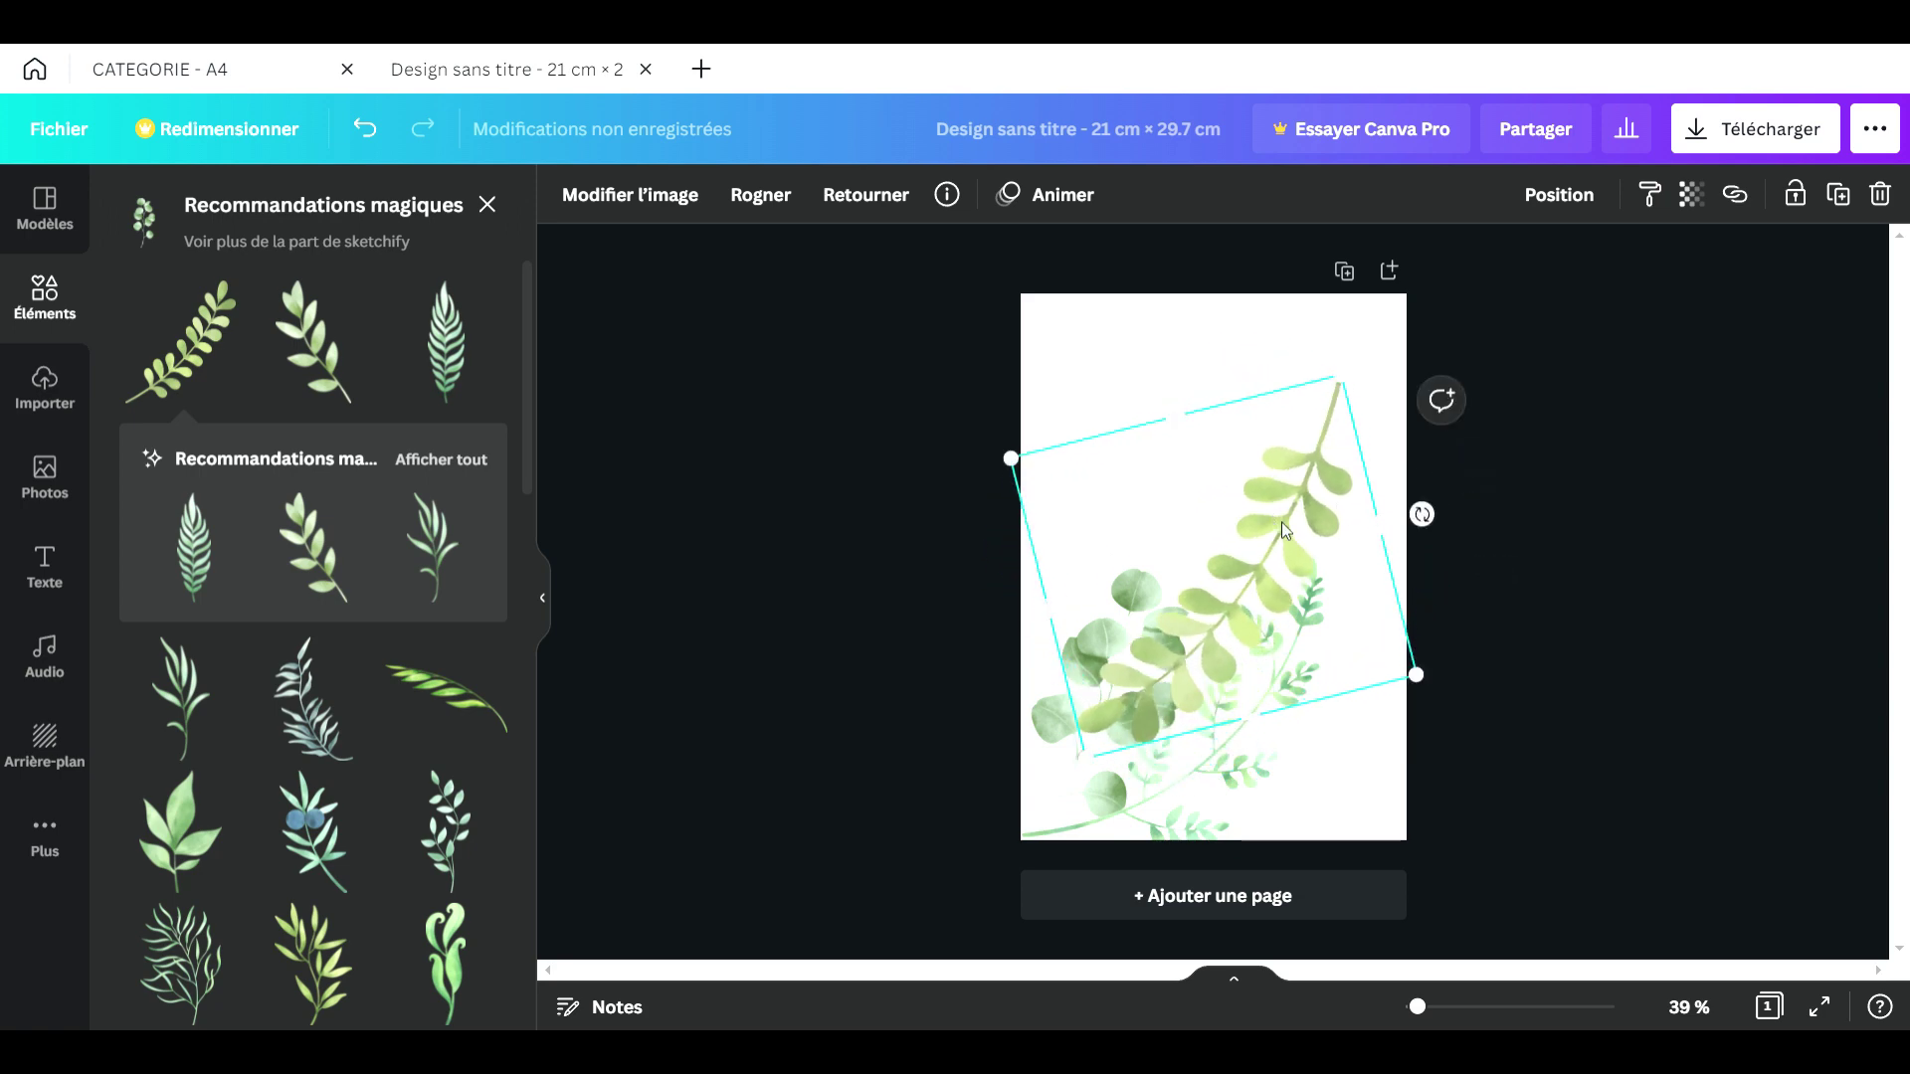
Step: Place the yellow-green branch in the page's upper-right corner, shrunk and tilted to hang down along the edge
{"action": "left_click_drag", "start_coordinate": [1283, 530], "coordinate": [1355, 440]}
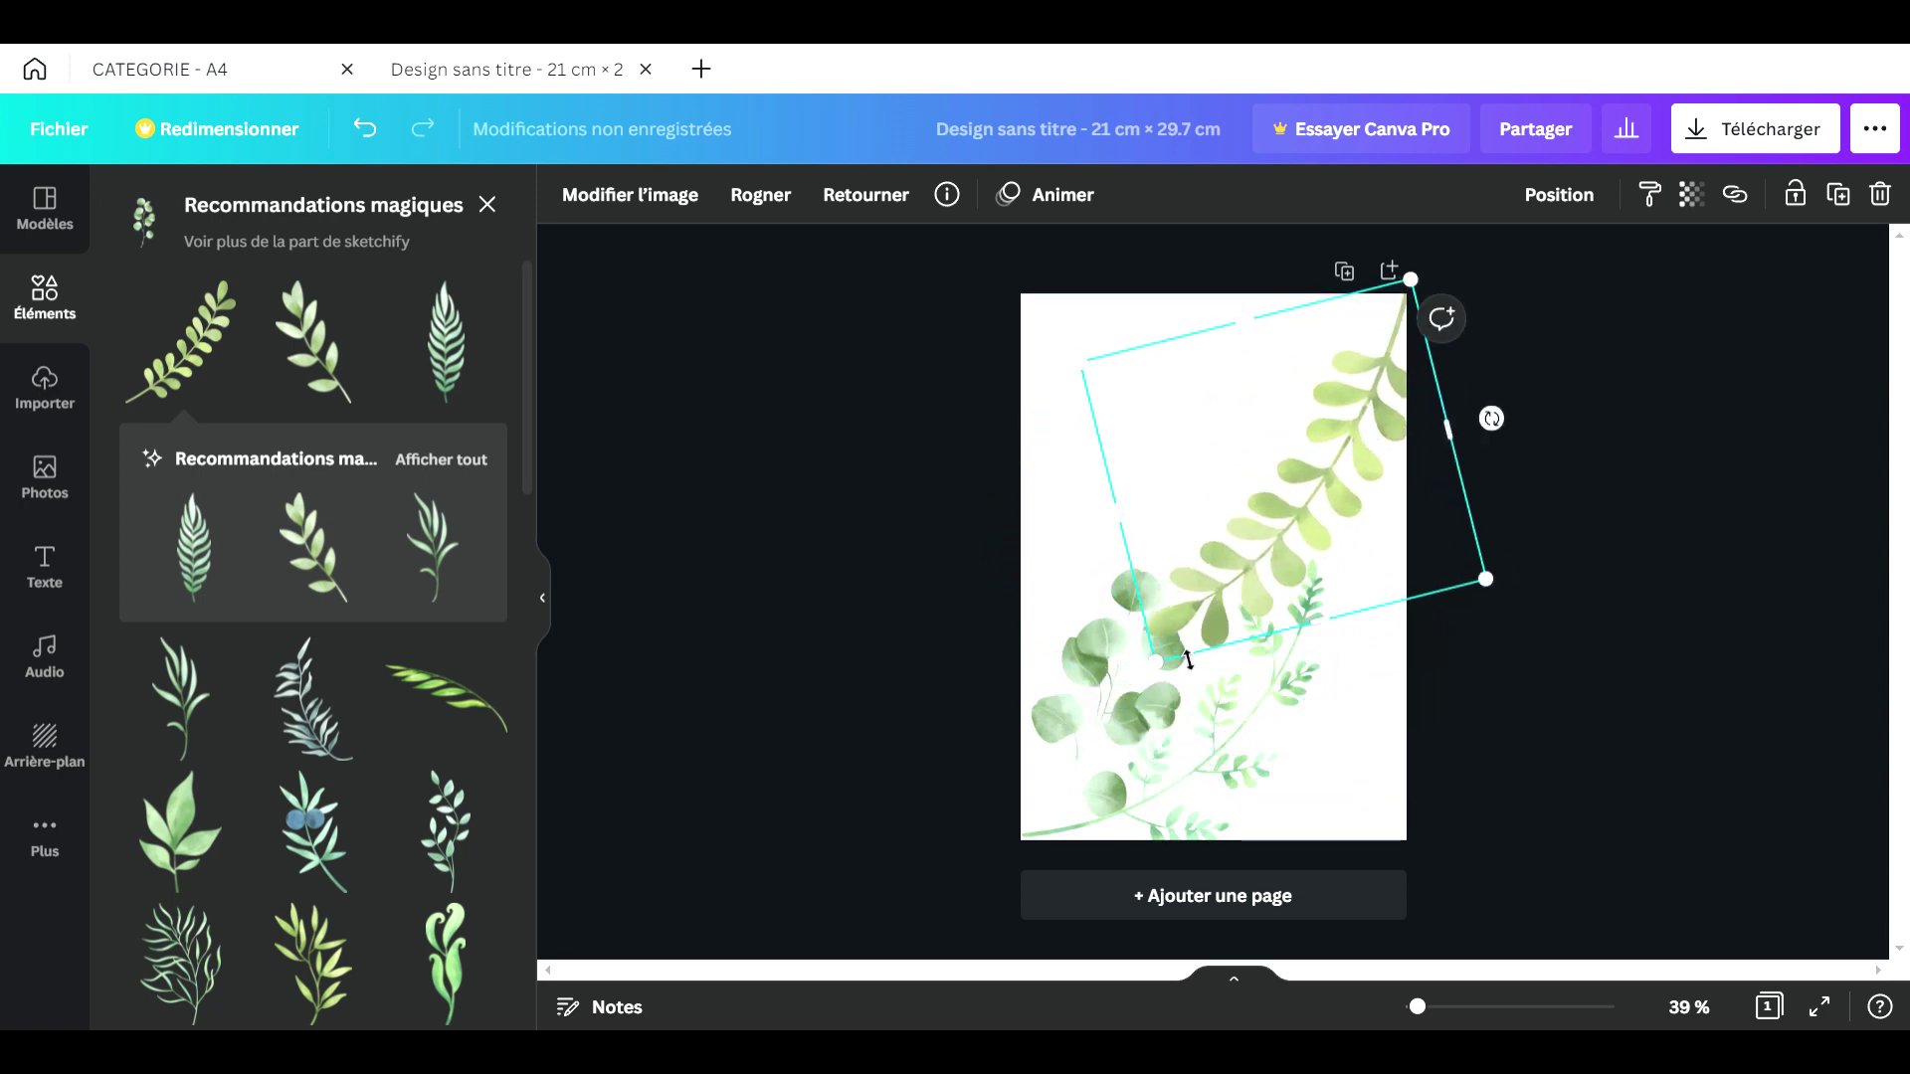
{"action": "left_click_drag", "start_coordinate": [1169, 676], "coordinate": [1291, 481]}
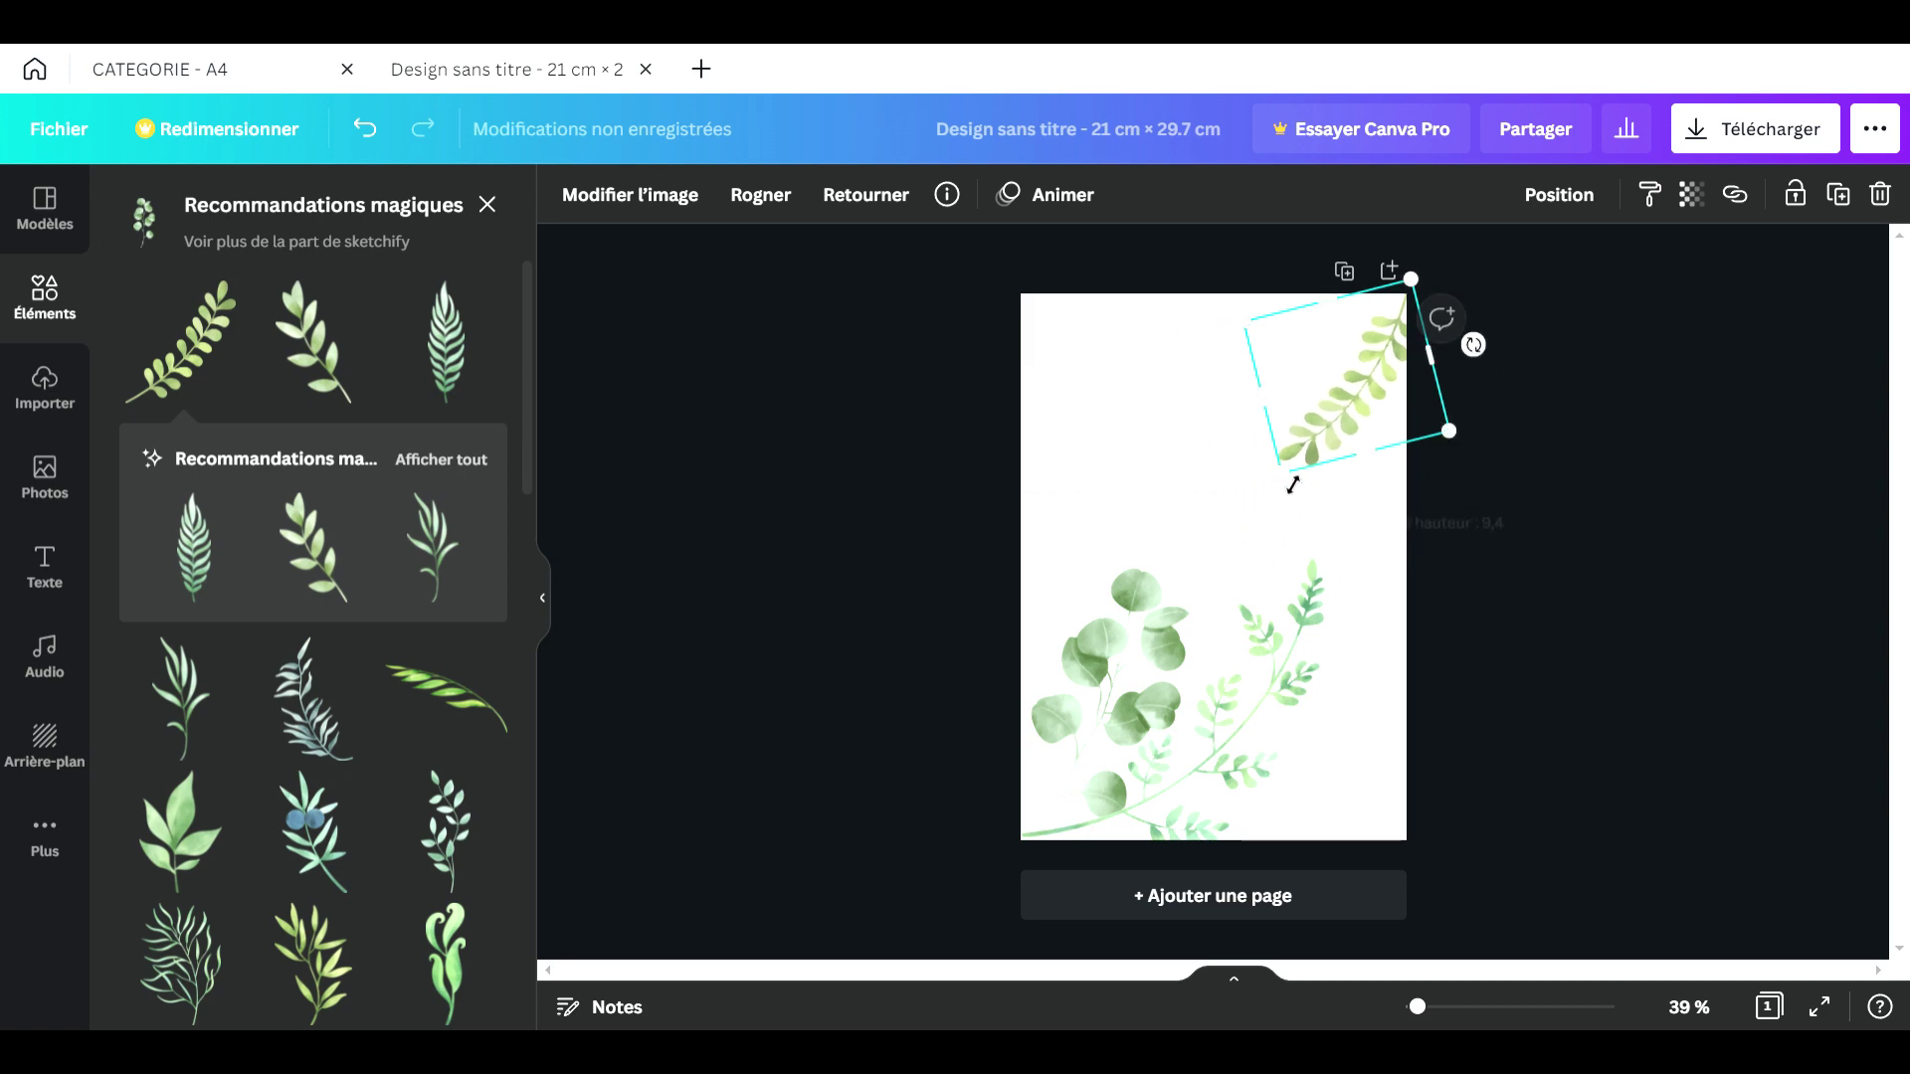
{"action": "mouse_move", "coordinate": [1462, 348]}
{"action": "left_mouse_down"}
{"action": "mouse_move", "coordinate": [1480, 337]}
{"action": "mouse_move", "coordinate": [1462, 319]}
{"action": "left_mouse_up"}
{"action": "left_click_drag", "start_coordinate": [1376, 402], "coordinate": [1388, 418]}
{"action": "left_click", "coordinate": [1482, 732]}
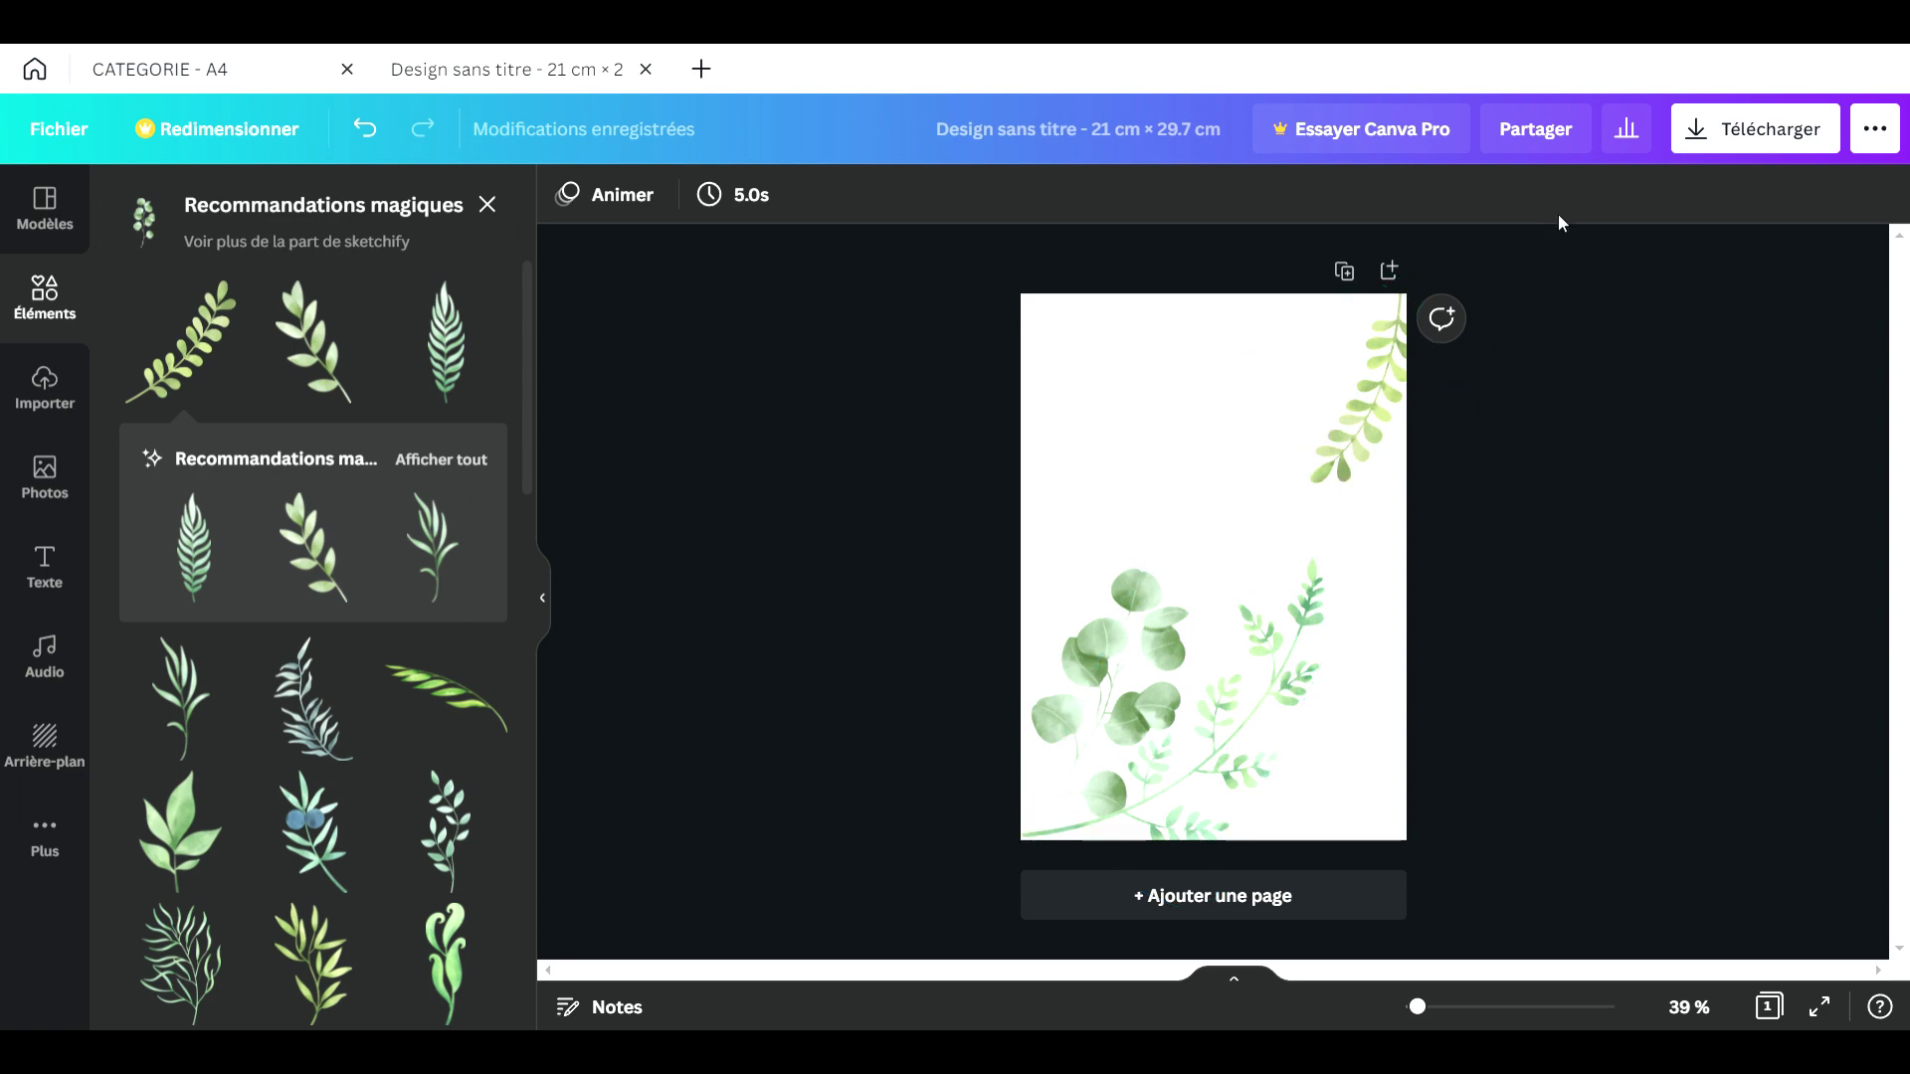
Step: Set the transparency of the yellow-green branch in the page's upper-right corner to 40
{"action": "left_click", "coordinate": [1392, 390]}
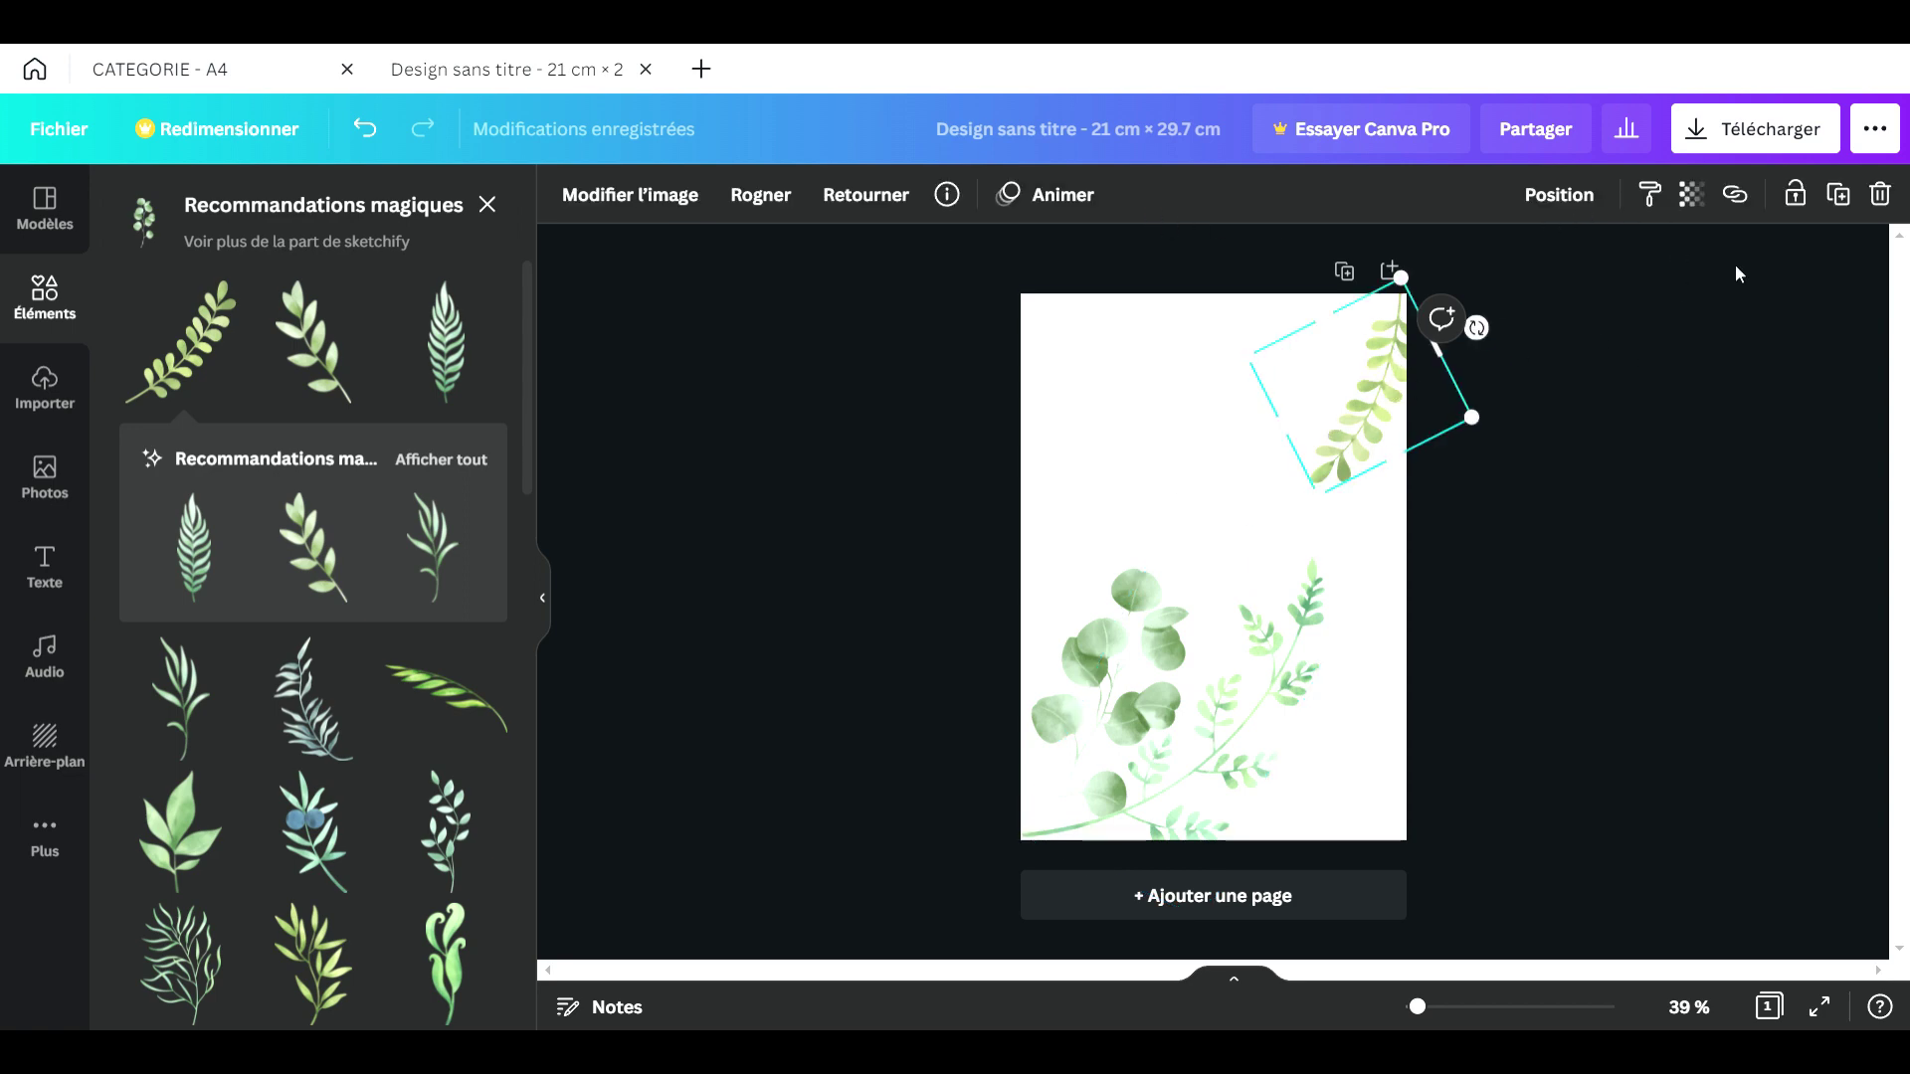
{"action": "left_click", "coordinate": [1691, 196]}
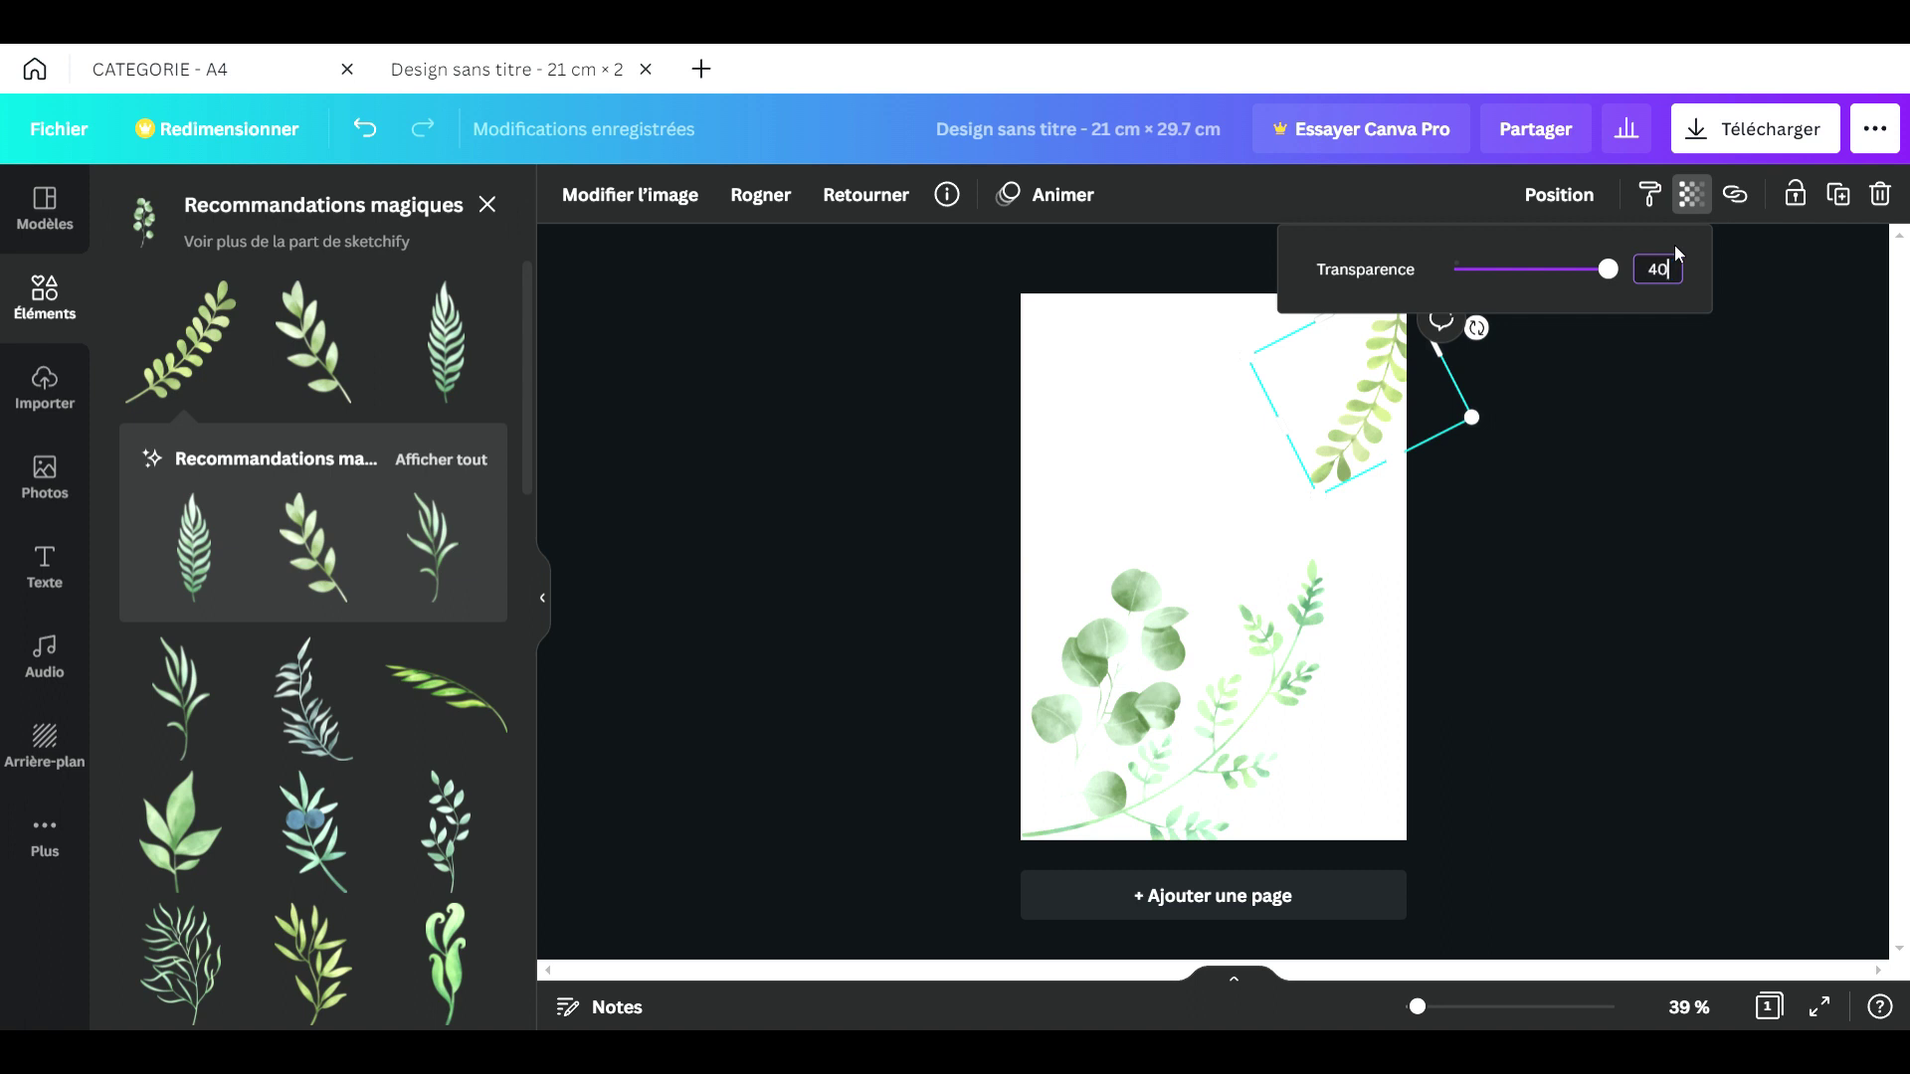
{"action": "type", "text": "40"}
{"action": "key", "text": "Return"}
Step: Set the transparency of the round-leaved eucalyptus branch in the page's lower left to 30
{"action": "left_click", "coordinate": [1134, 696]}
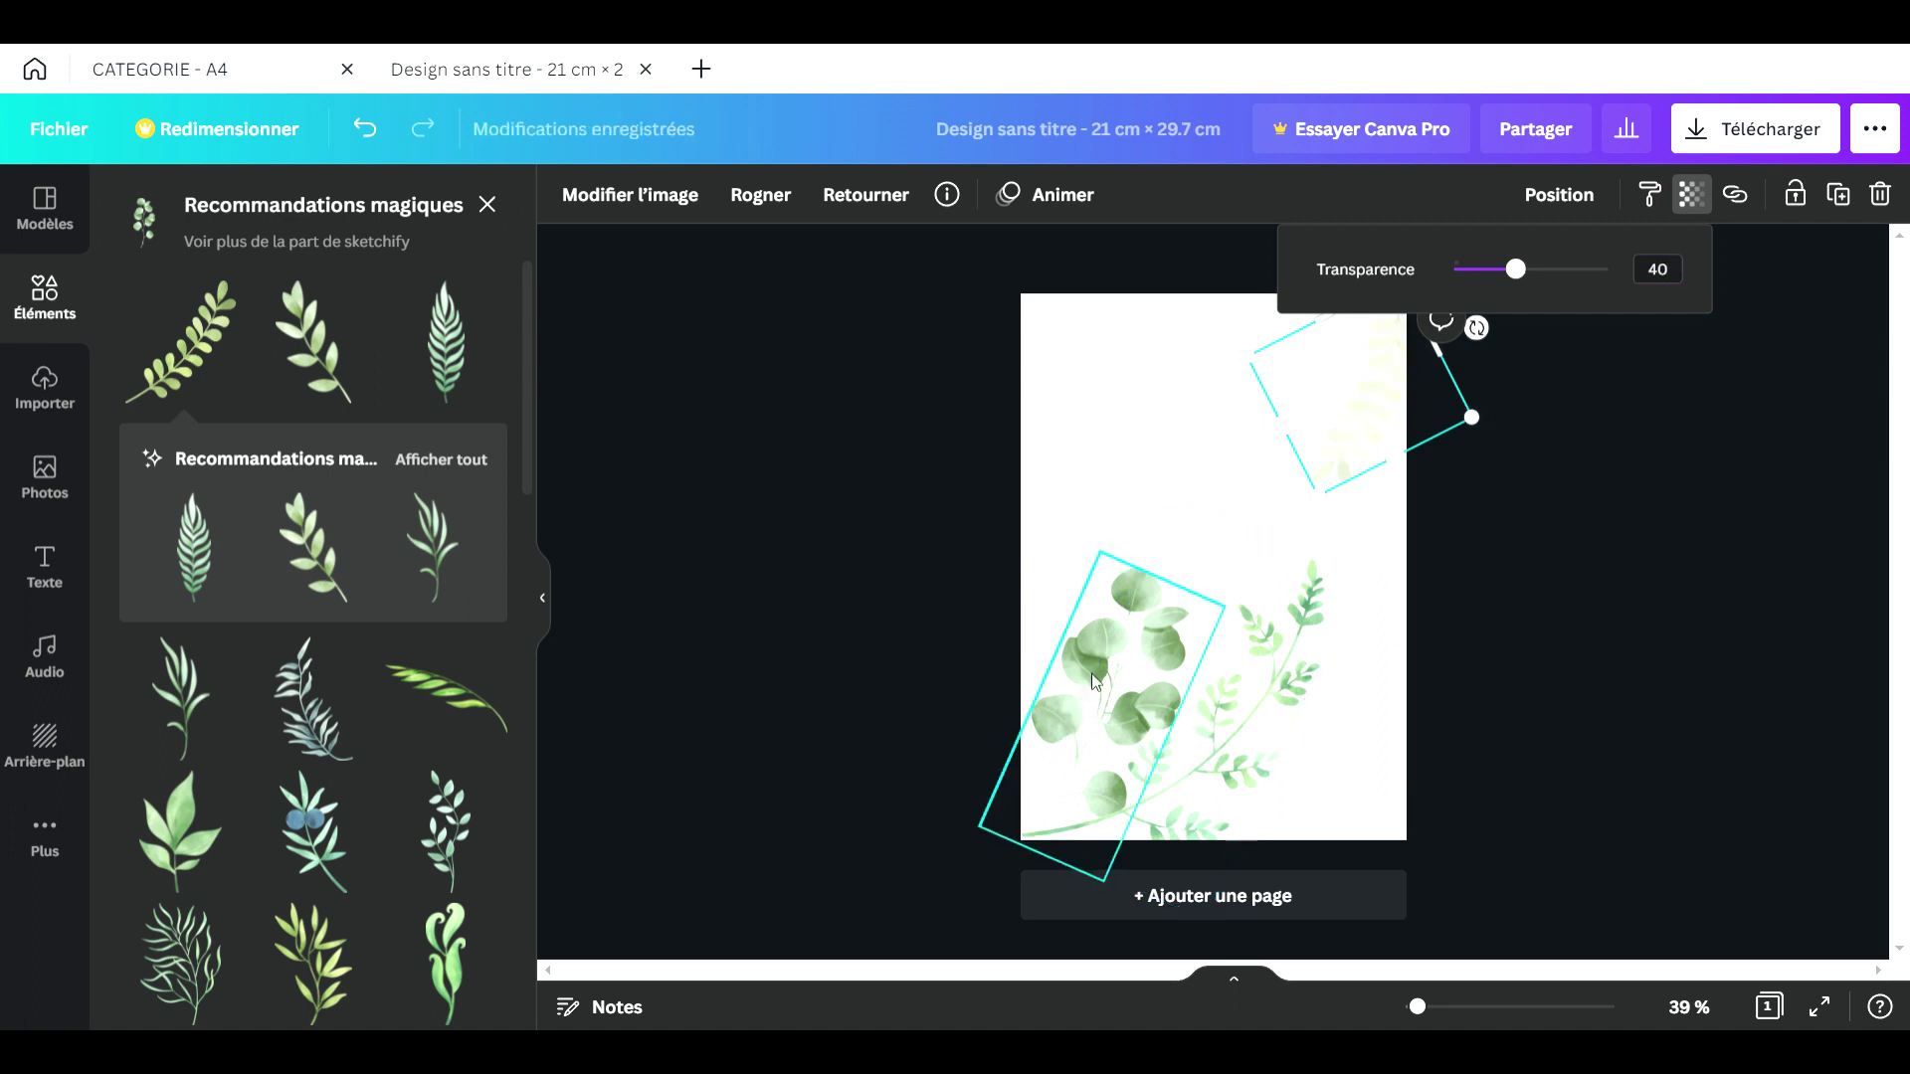
{"action": "left_click", "coordinate": [1696, 199]}
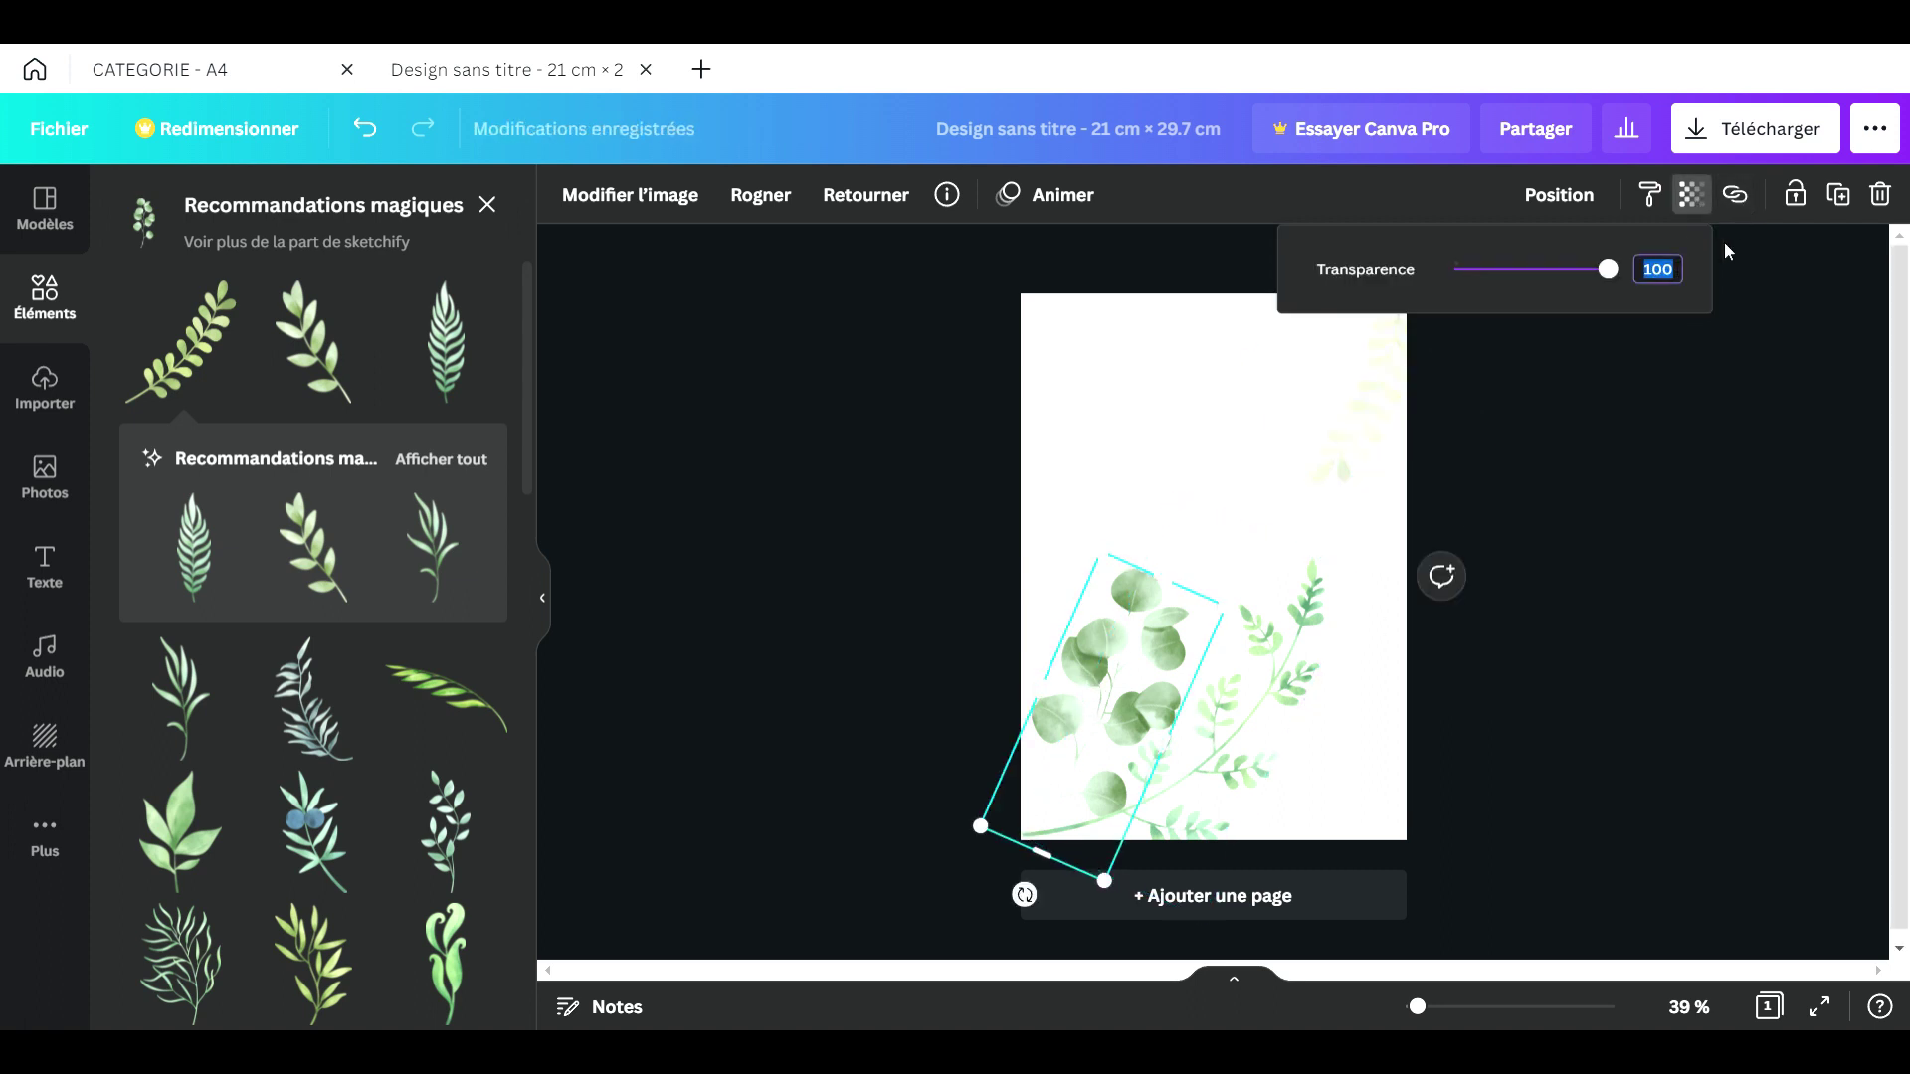
{"action": "type", "text": "30"}
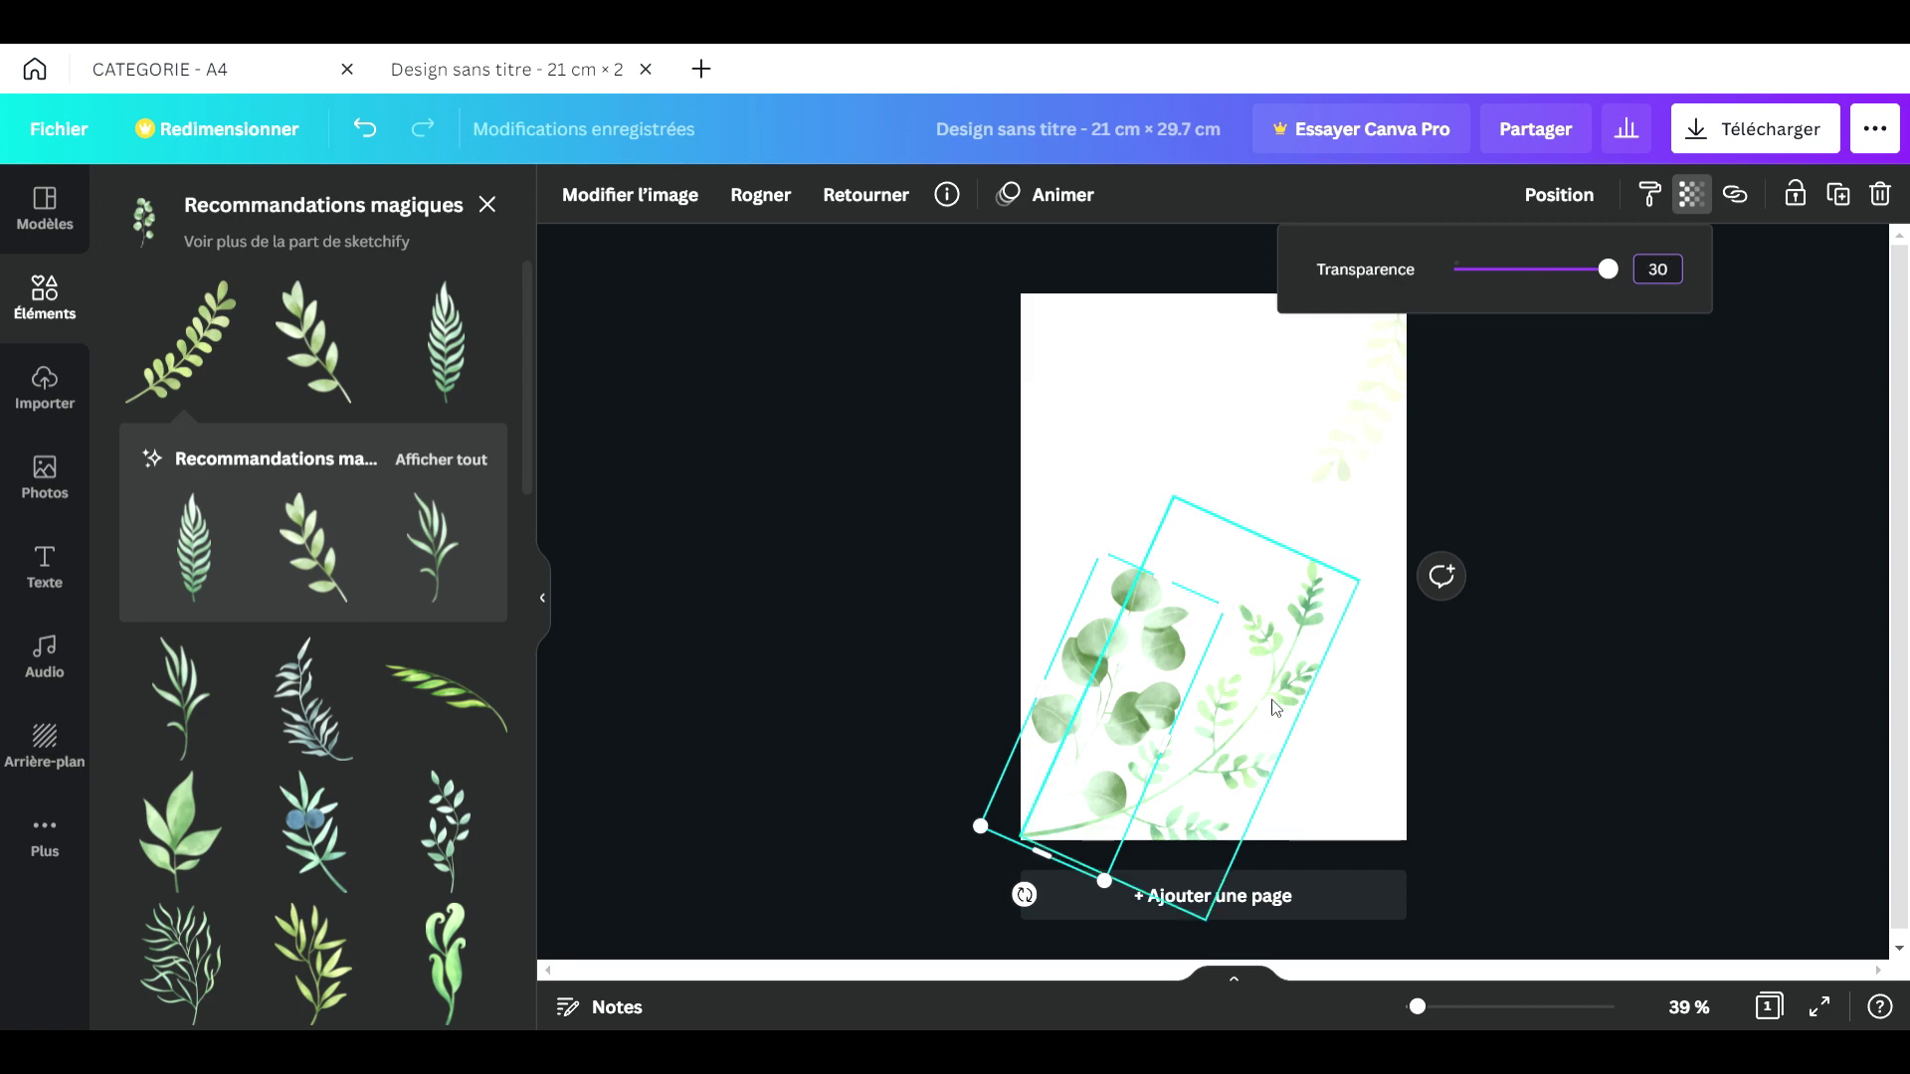
Step: Set the transparency of the thin sprig along the page's bottom to 20 and deselect it
{"action": "left_click", "coordinate": [1274, 706]}
{"action": "left_click", "coordinate": [1693, 194]}
{"action": "double_click", "coordinate": [1681, 271]}
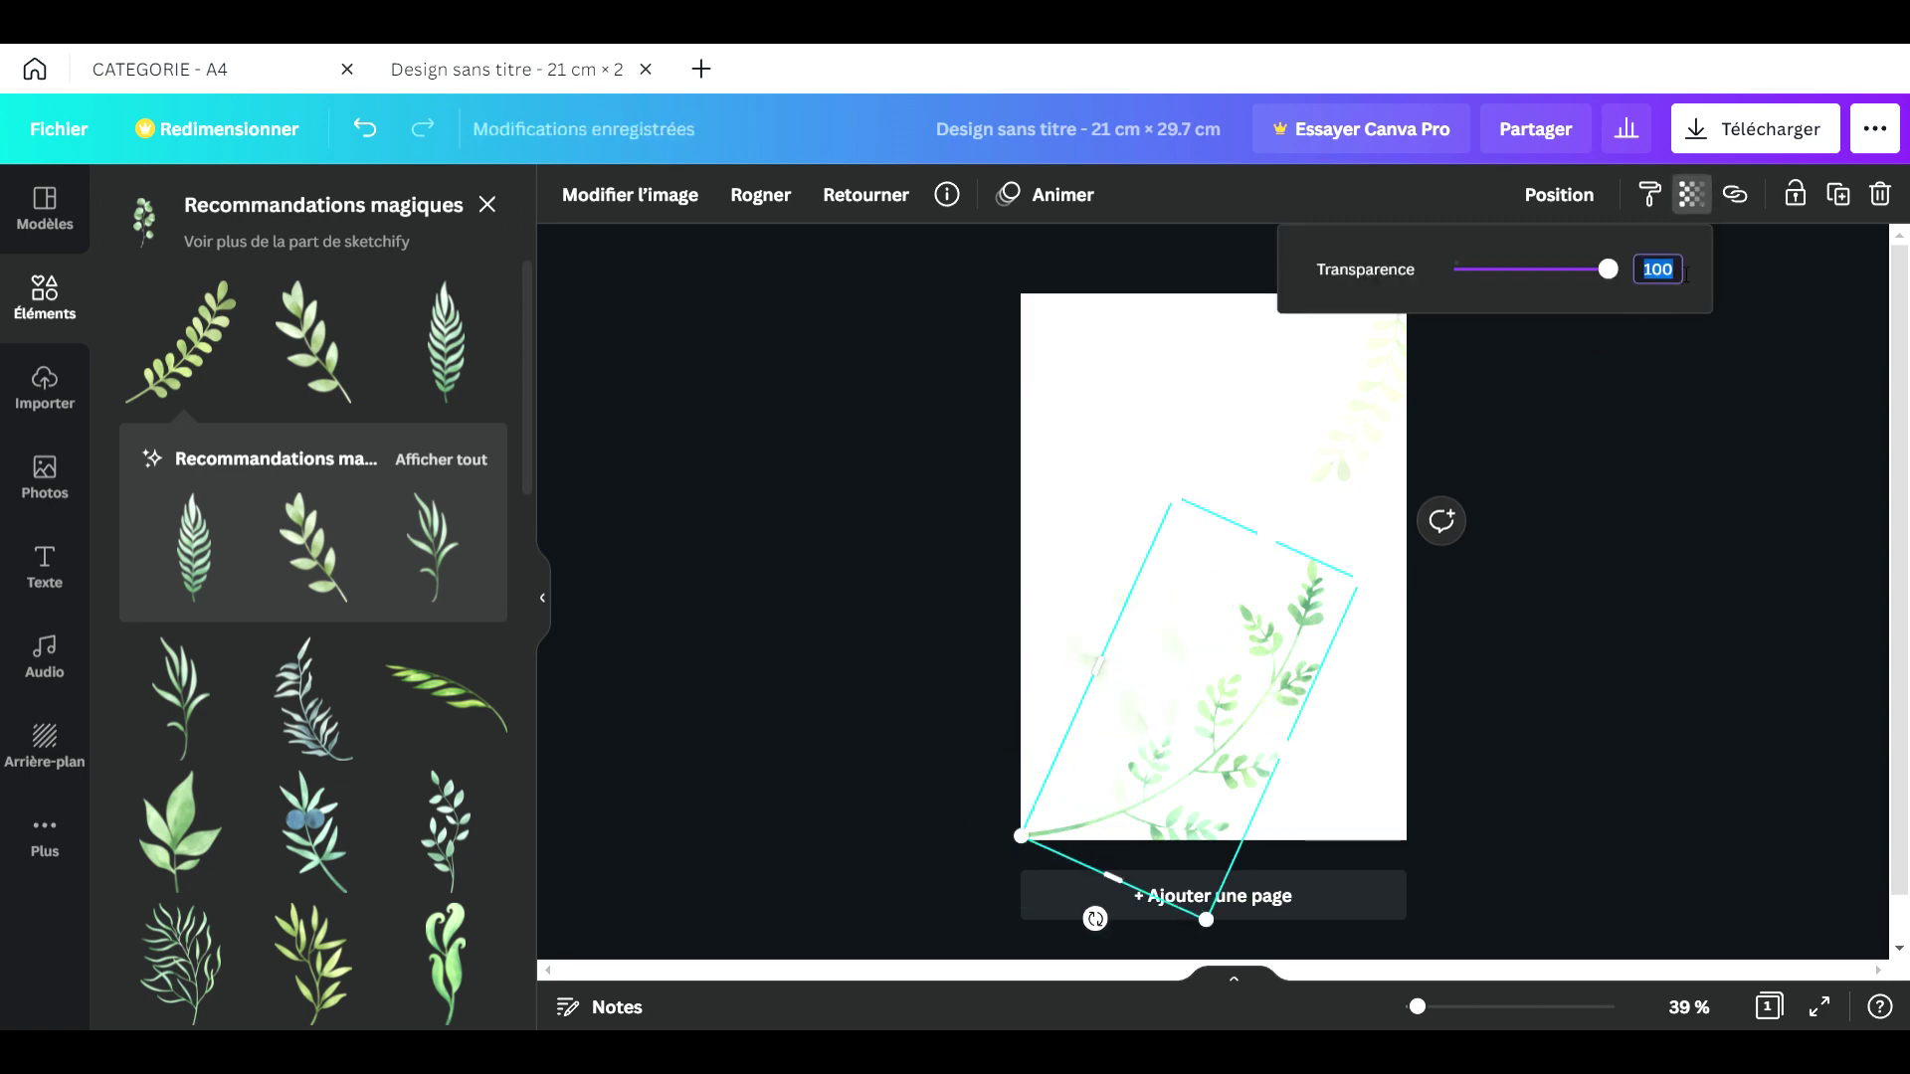
{"action": "type", "text": "20"}
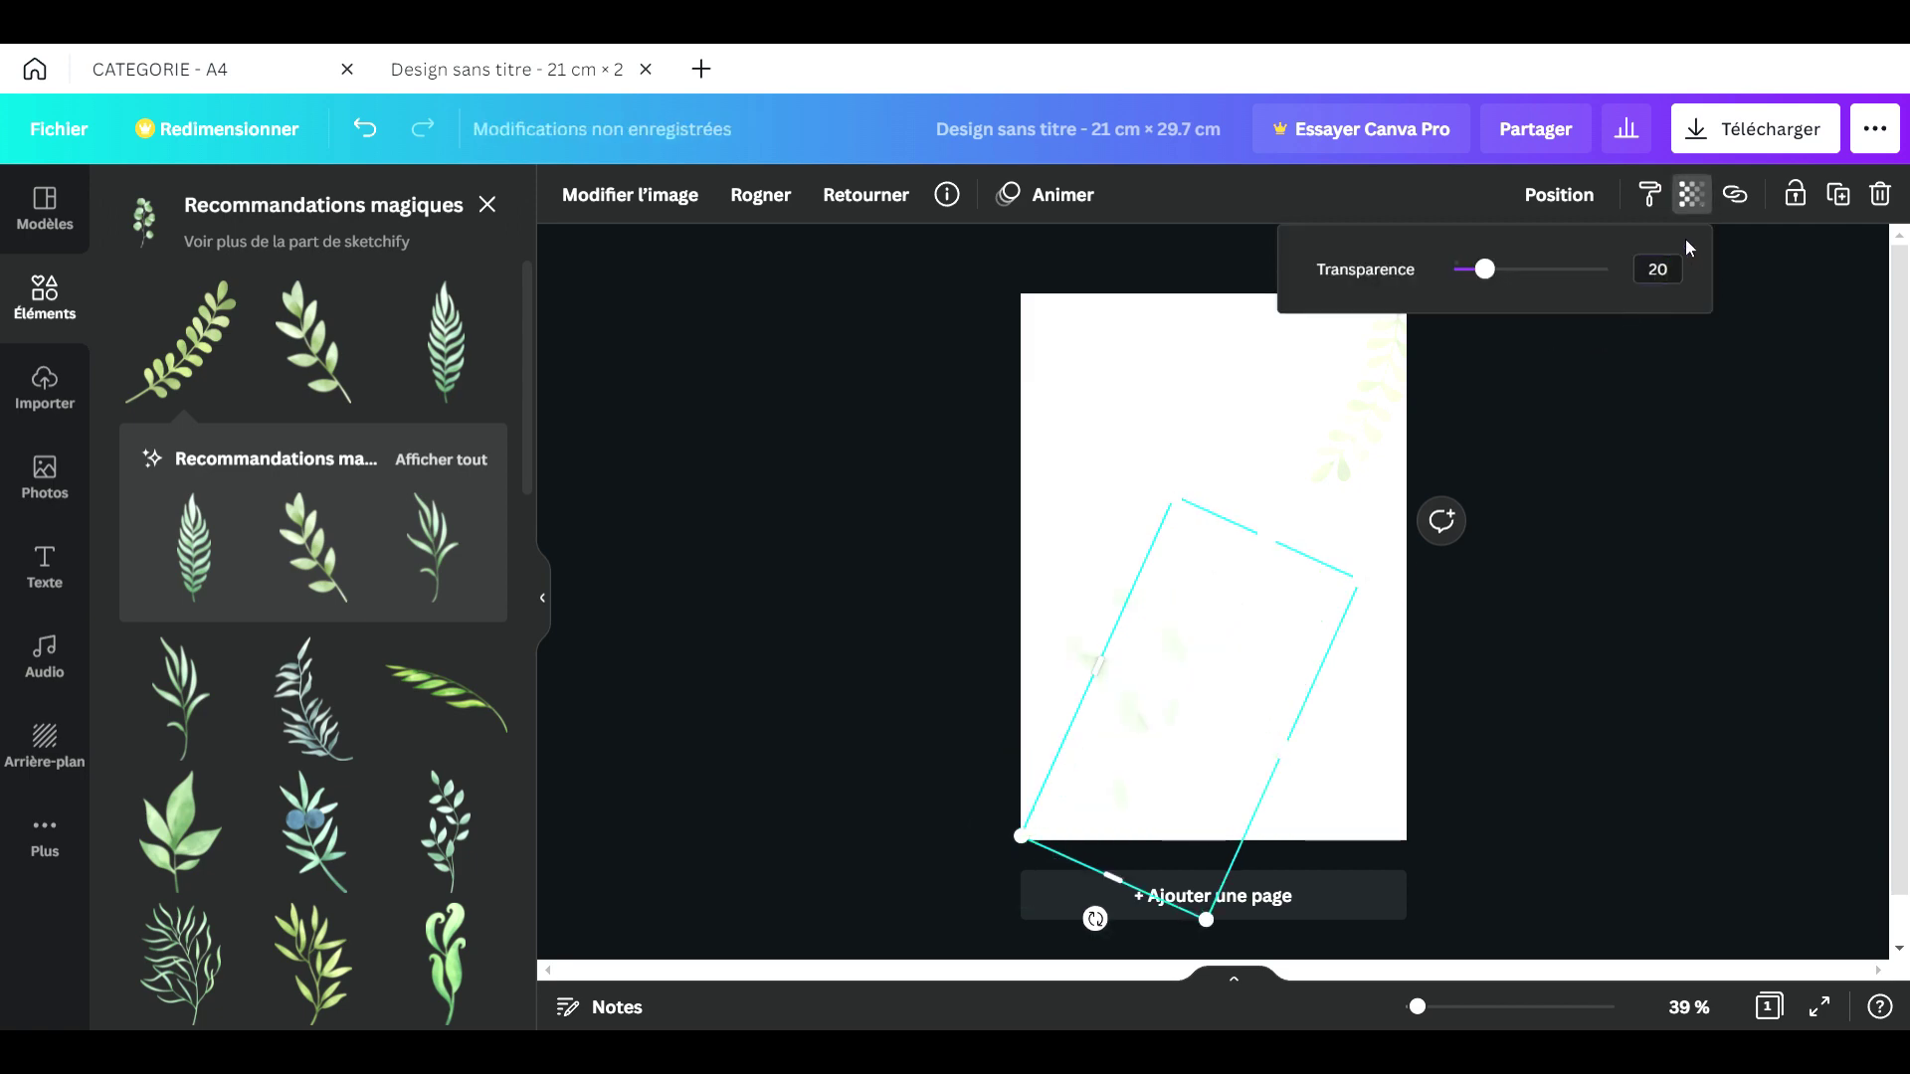
{"action": "key", "text": "Escape"}
{"action": "left_click", "coordinate": [1650, 608]}
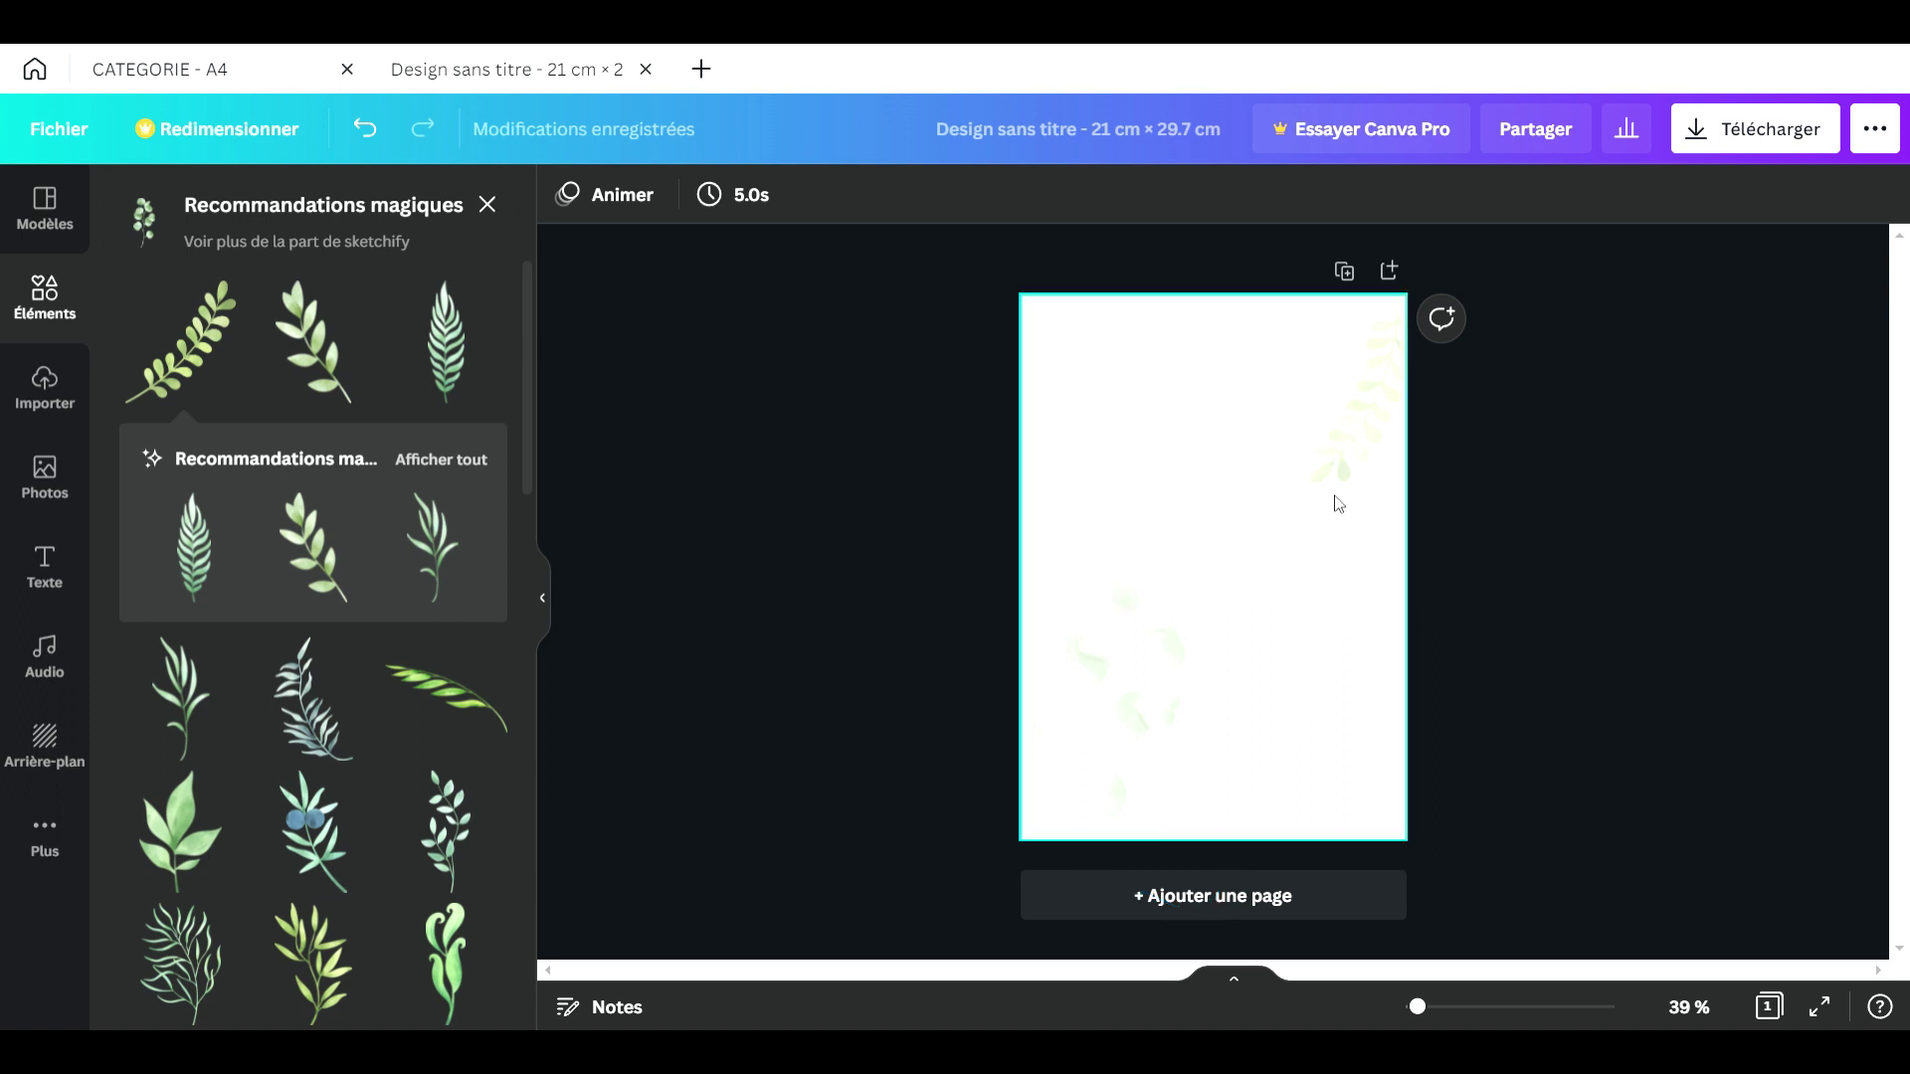
Step: Adjust the yellow-green branch in the page's upper-right corner to -100 brightness, -100 contrast and -100 saturation
{"action": "left_click", "coordinate": [1358, 457]}
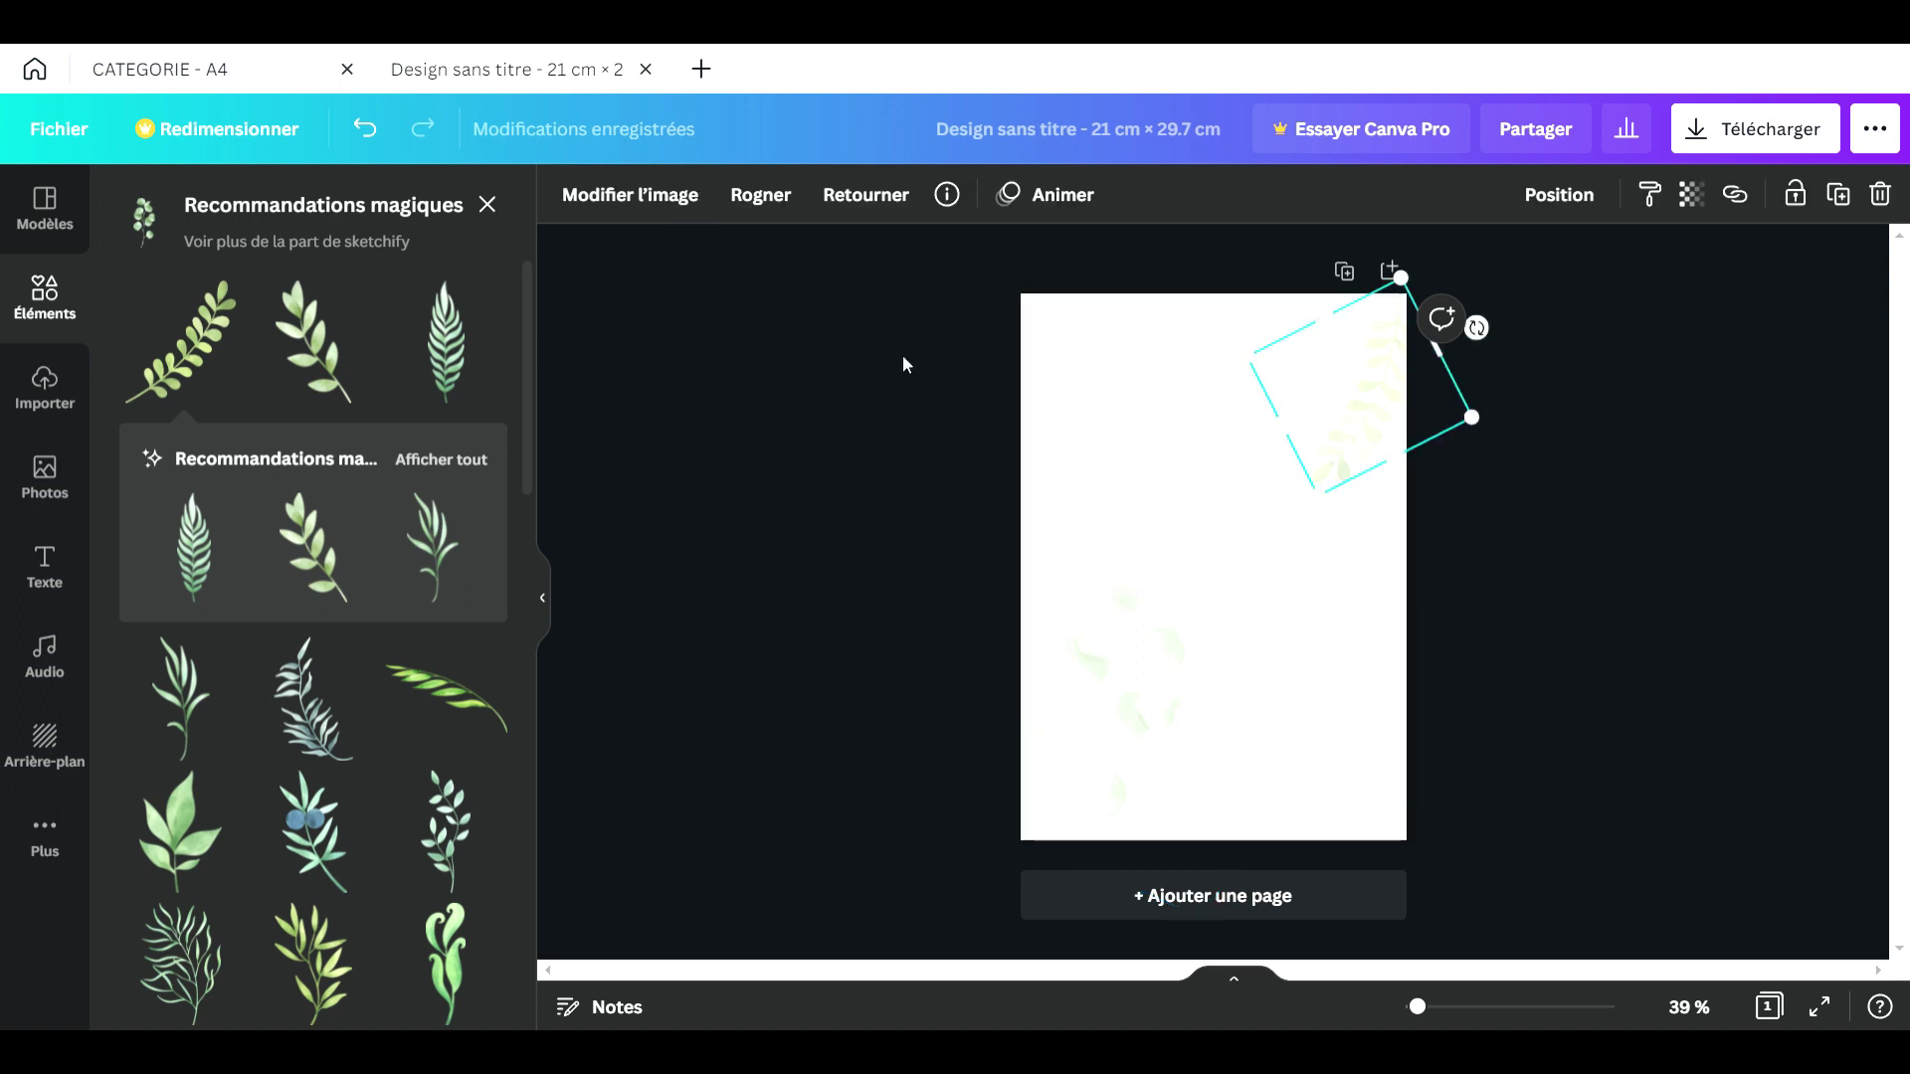
{"action": "left_click", "coordinate": [693, 205]}
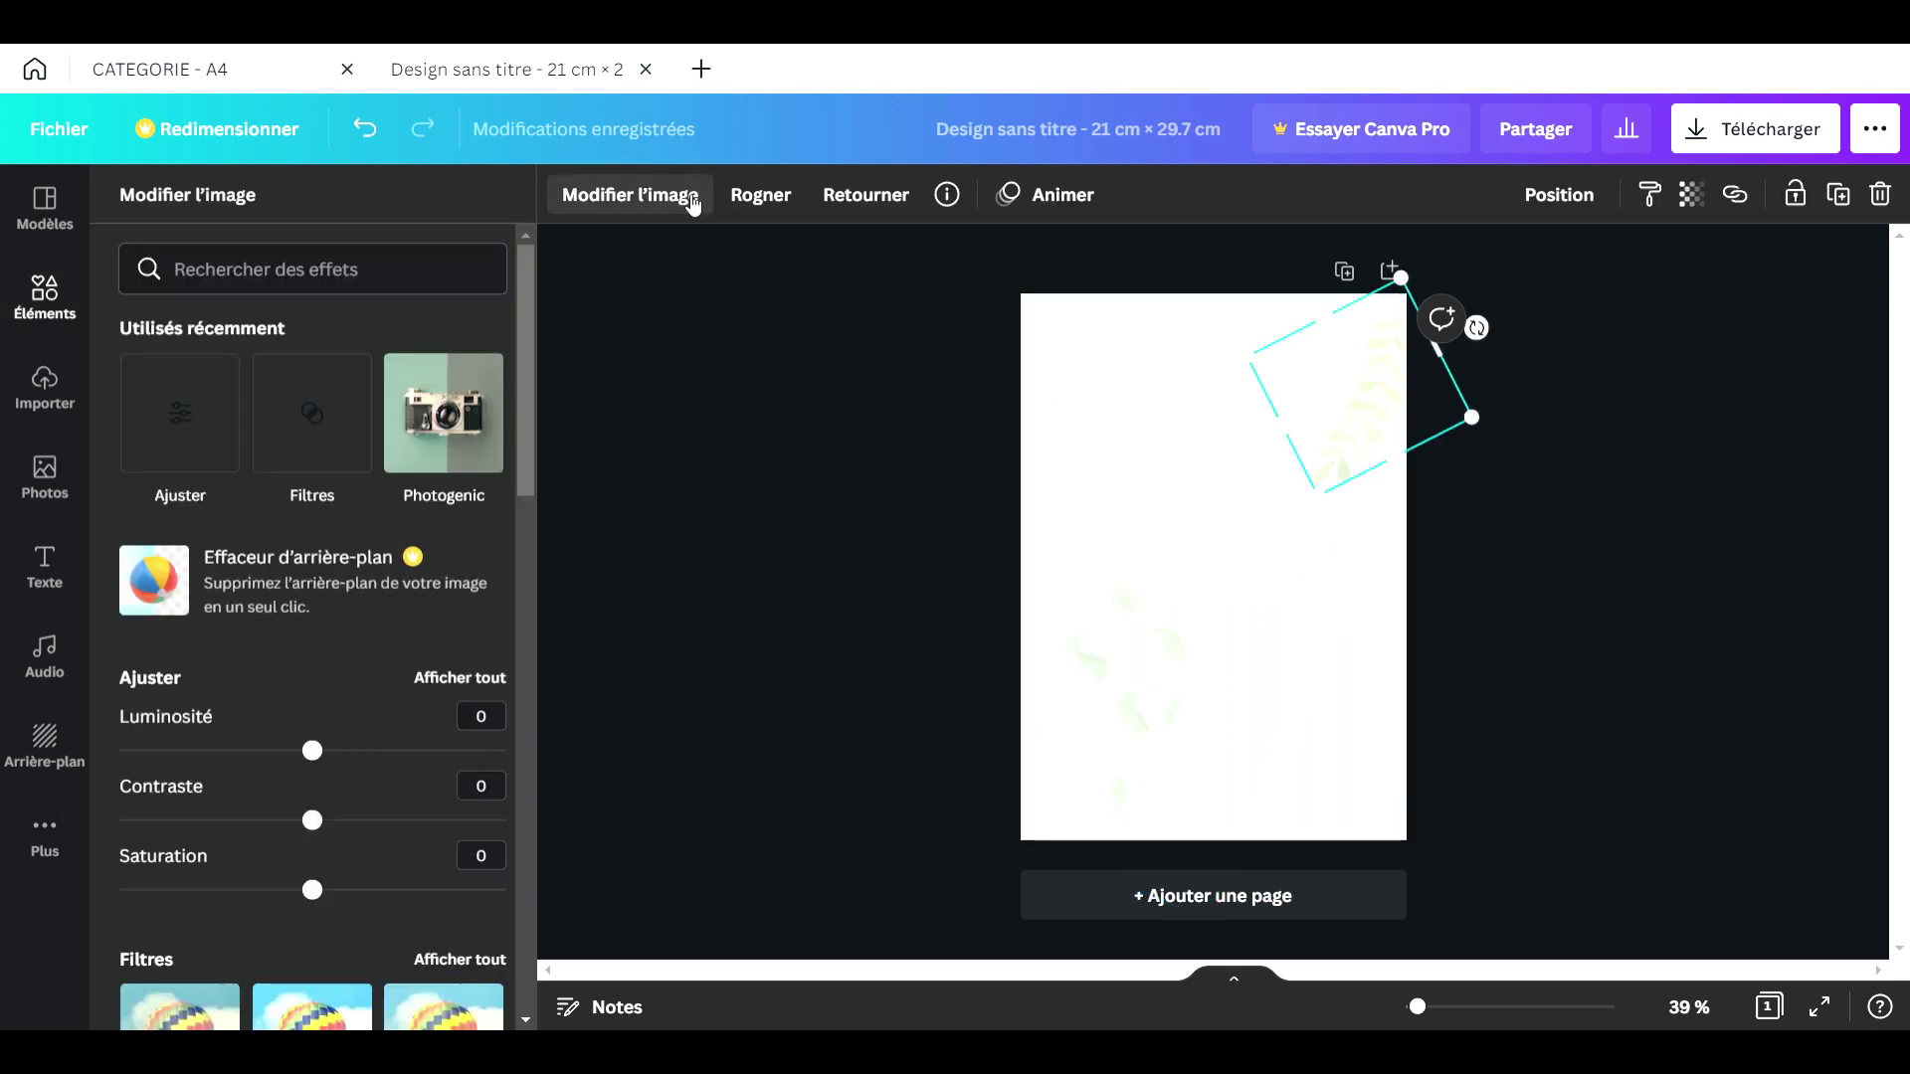
{"action": "left_click", "coordinate": [209, 423]}
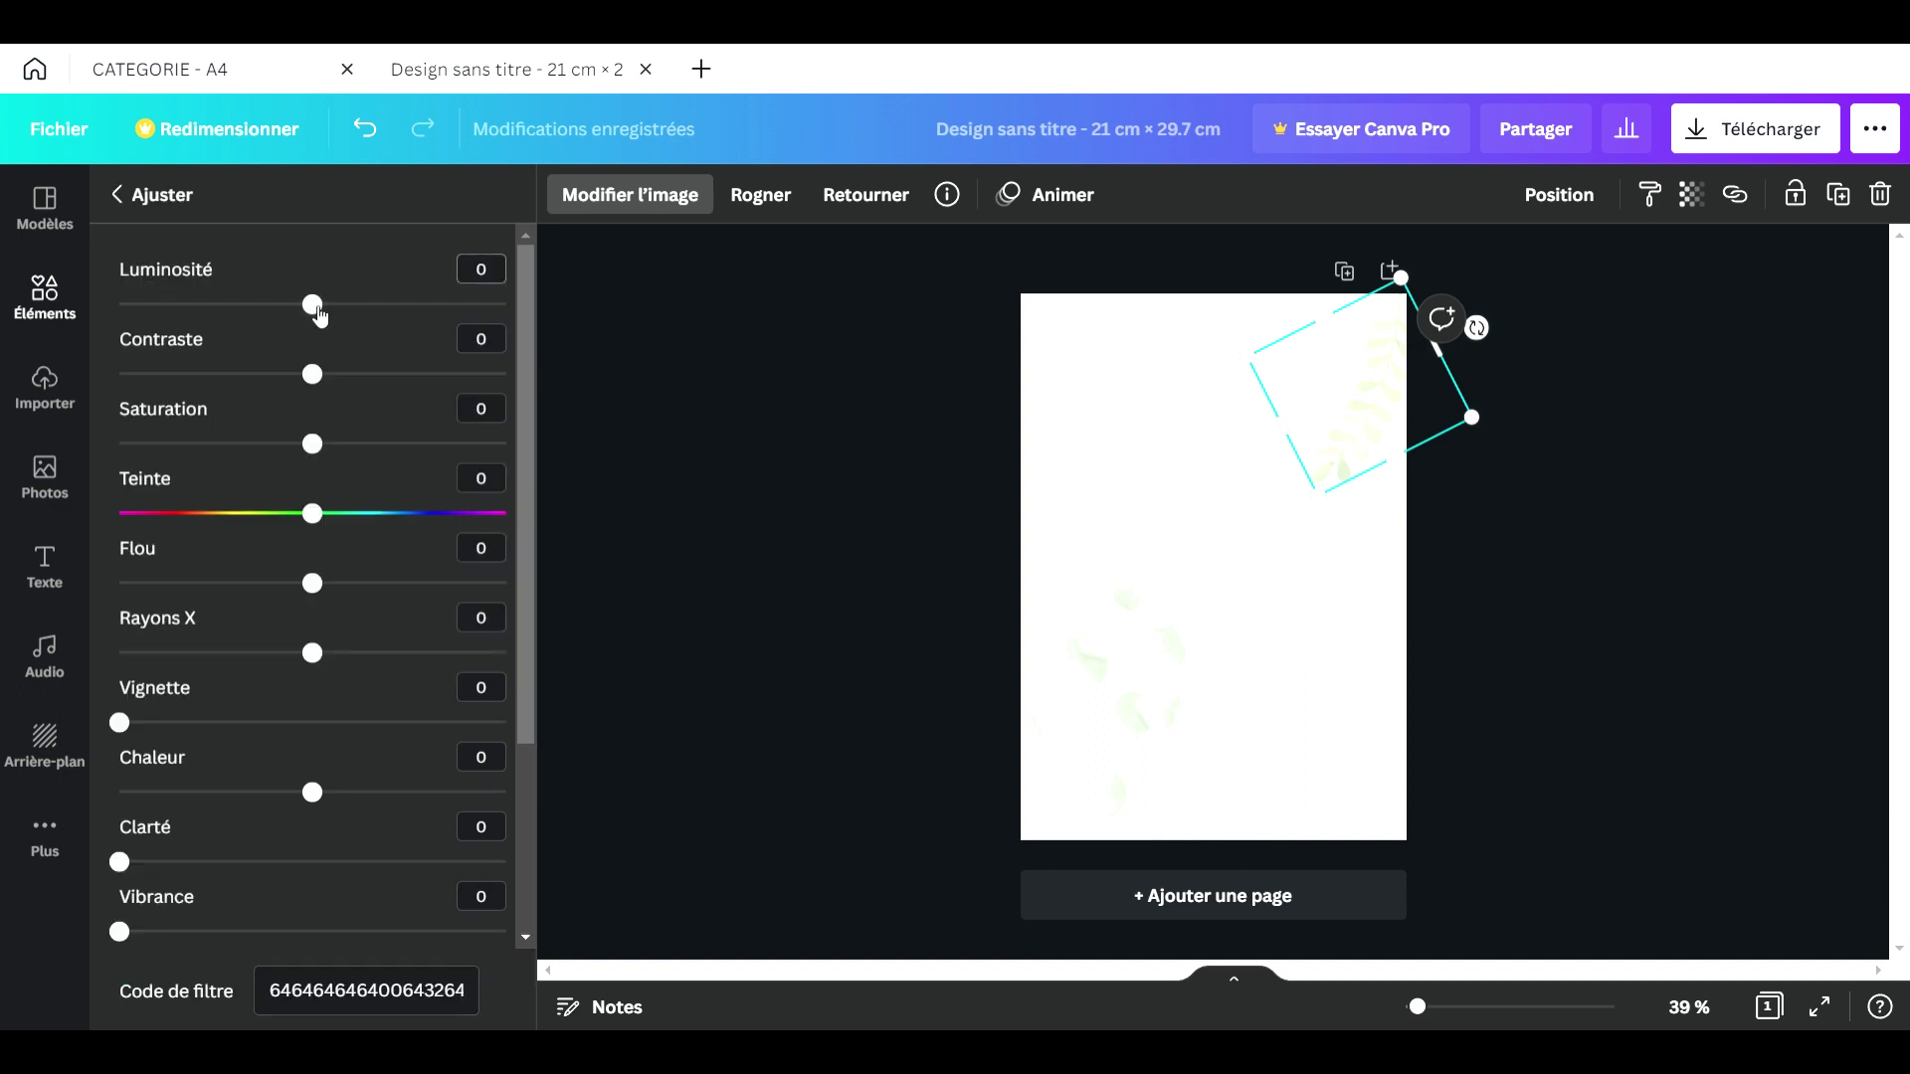
{"action": "left_click_drag", "start_coordinate": [313, 303], "coordinate": [119, 303]}
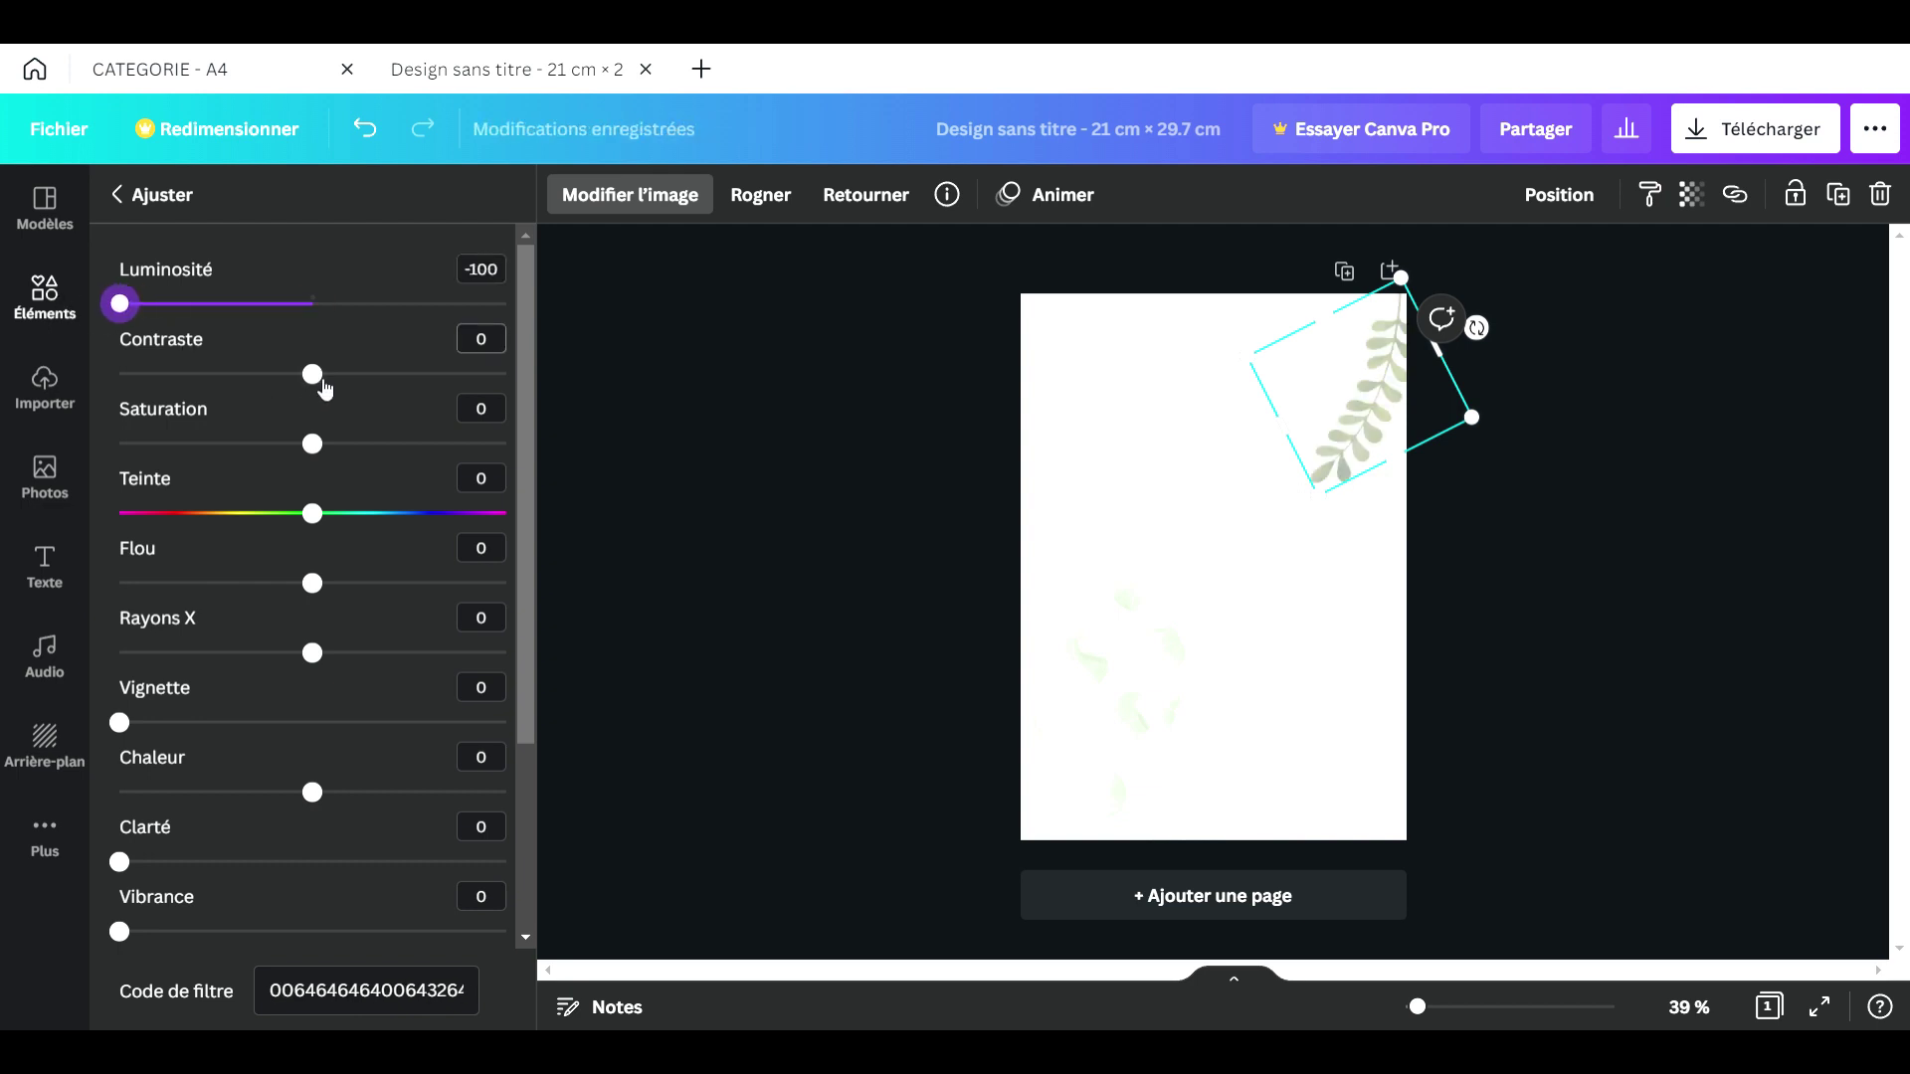
{"action": "left_click_drag", "start_coordinate": [312, 374], "coordinate": [120, 374]}
{"action": "left_click_drag", "start_coordinate": [312, 444], "coordinate": [119, 443]}
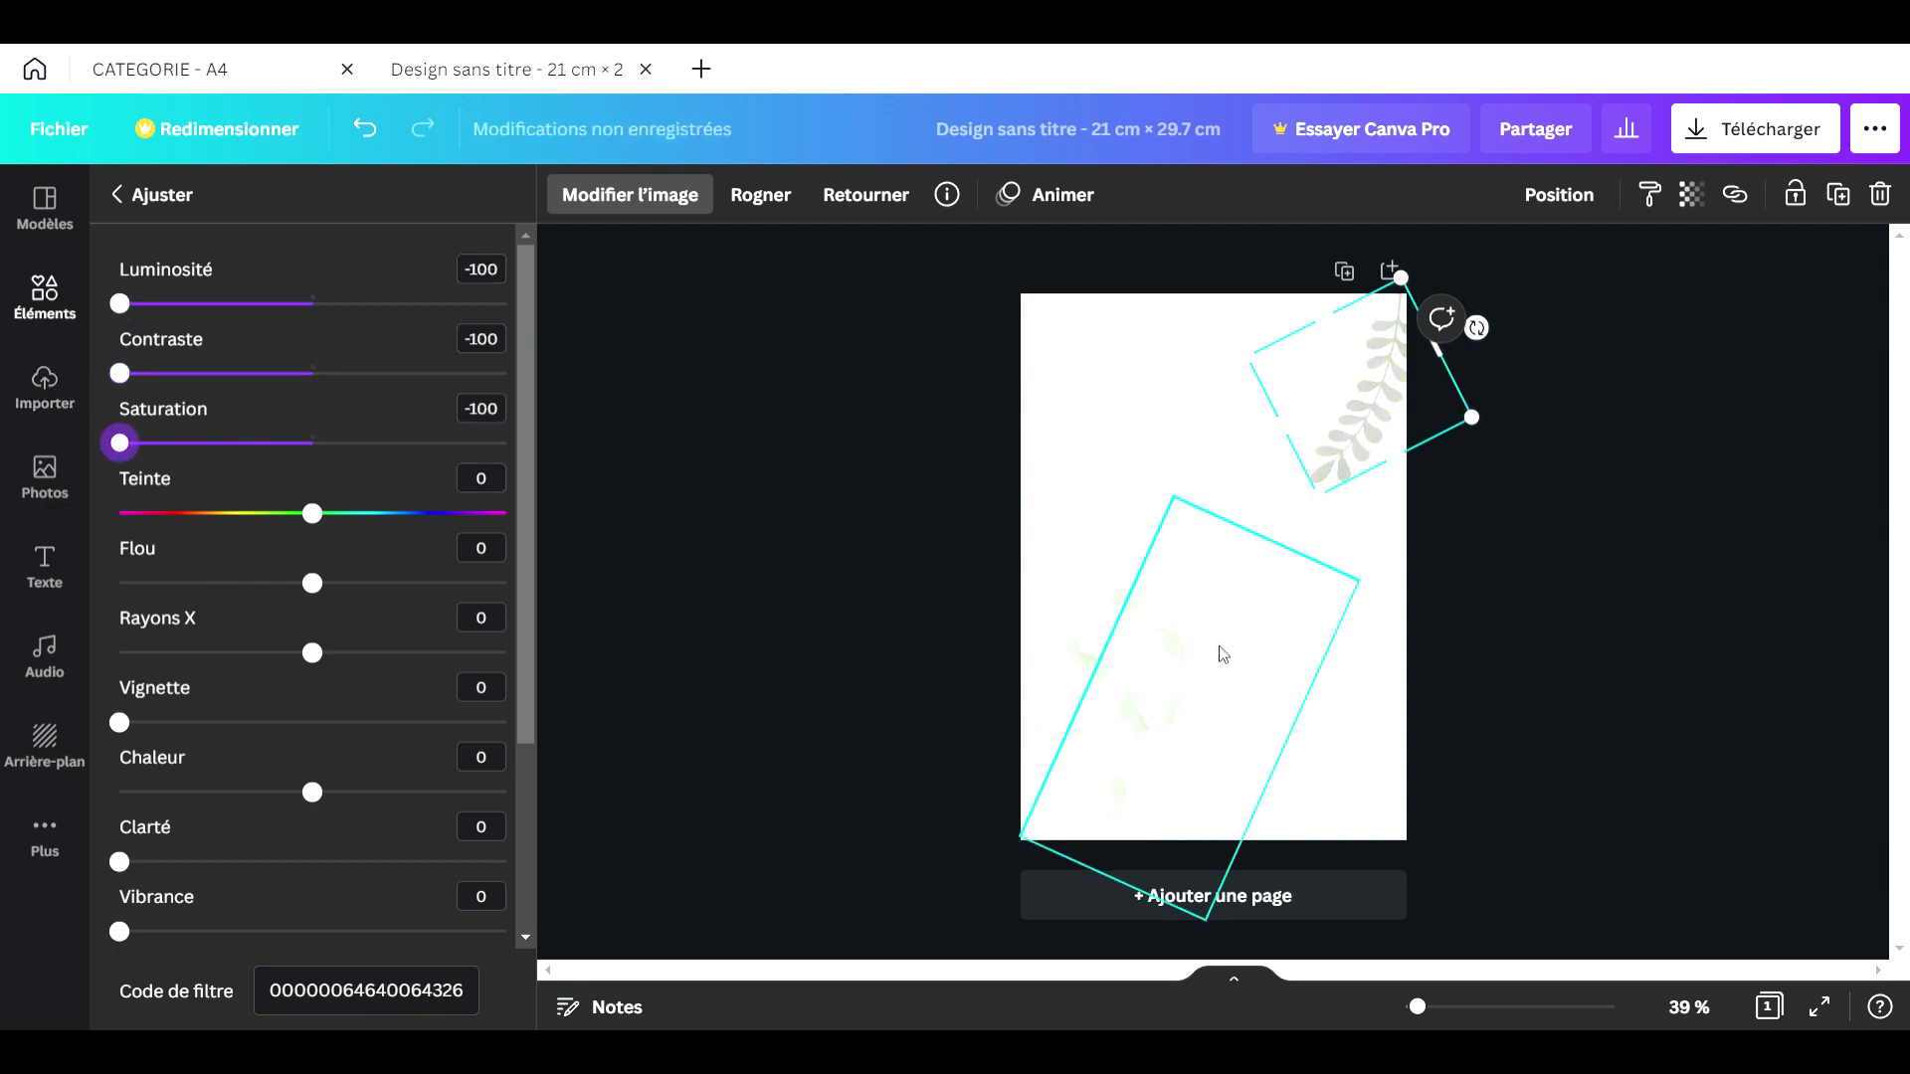
Step: Reduce the thin sprig's brightness, contrast and saturation to -100 each
{"action": "left_click", "coordinate": [1186, 654]}
{"action": "left_click_drag", "start_coordinate": [312, 303], "coordinate": [119, 304]}
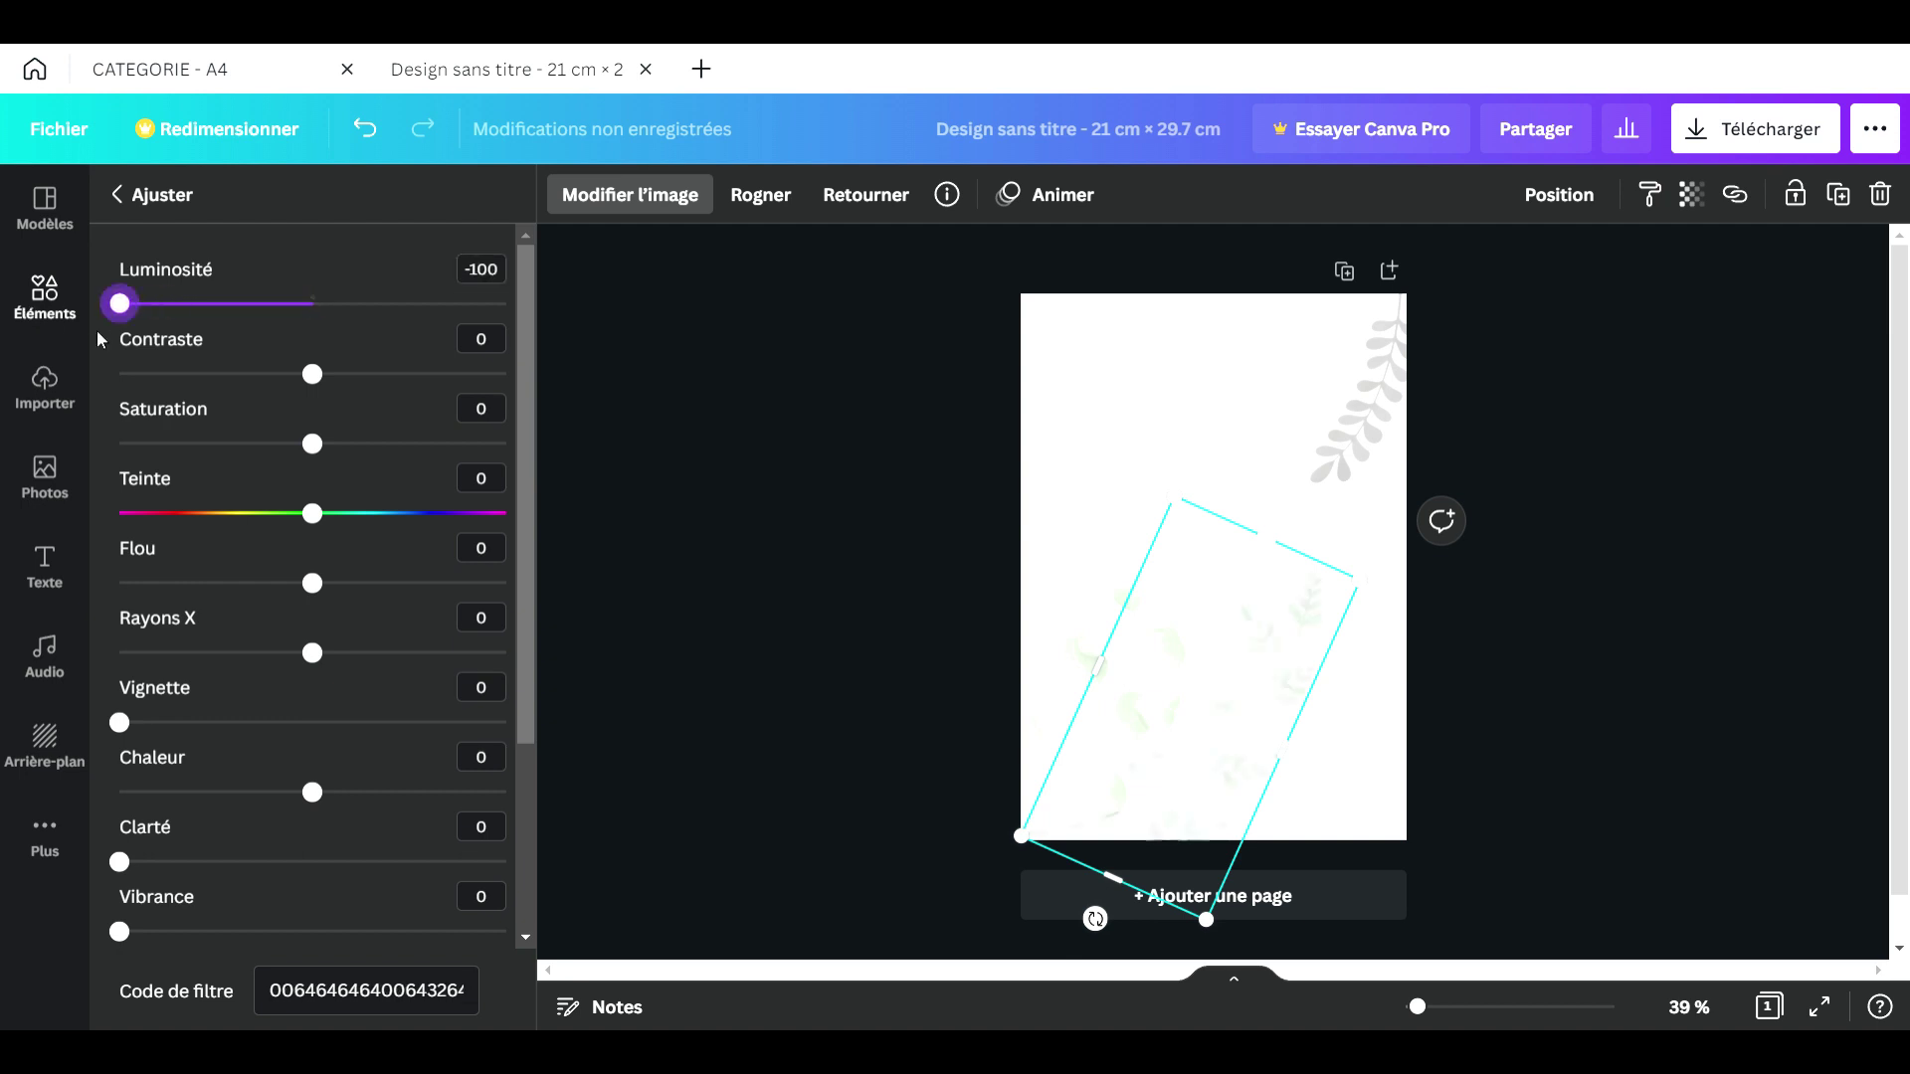
{"action": "left_click_drag", "start_coordinate": [312, 373], "coordinate": [120, 374]}
{"action": "left_click_drag", "start_coordinate": [309, 444], "coordinate": [120, 444]}
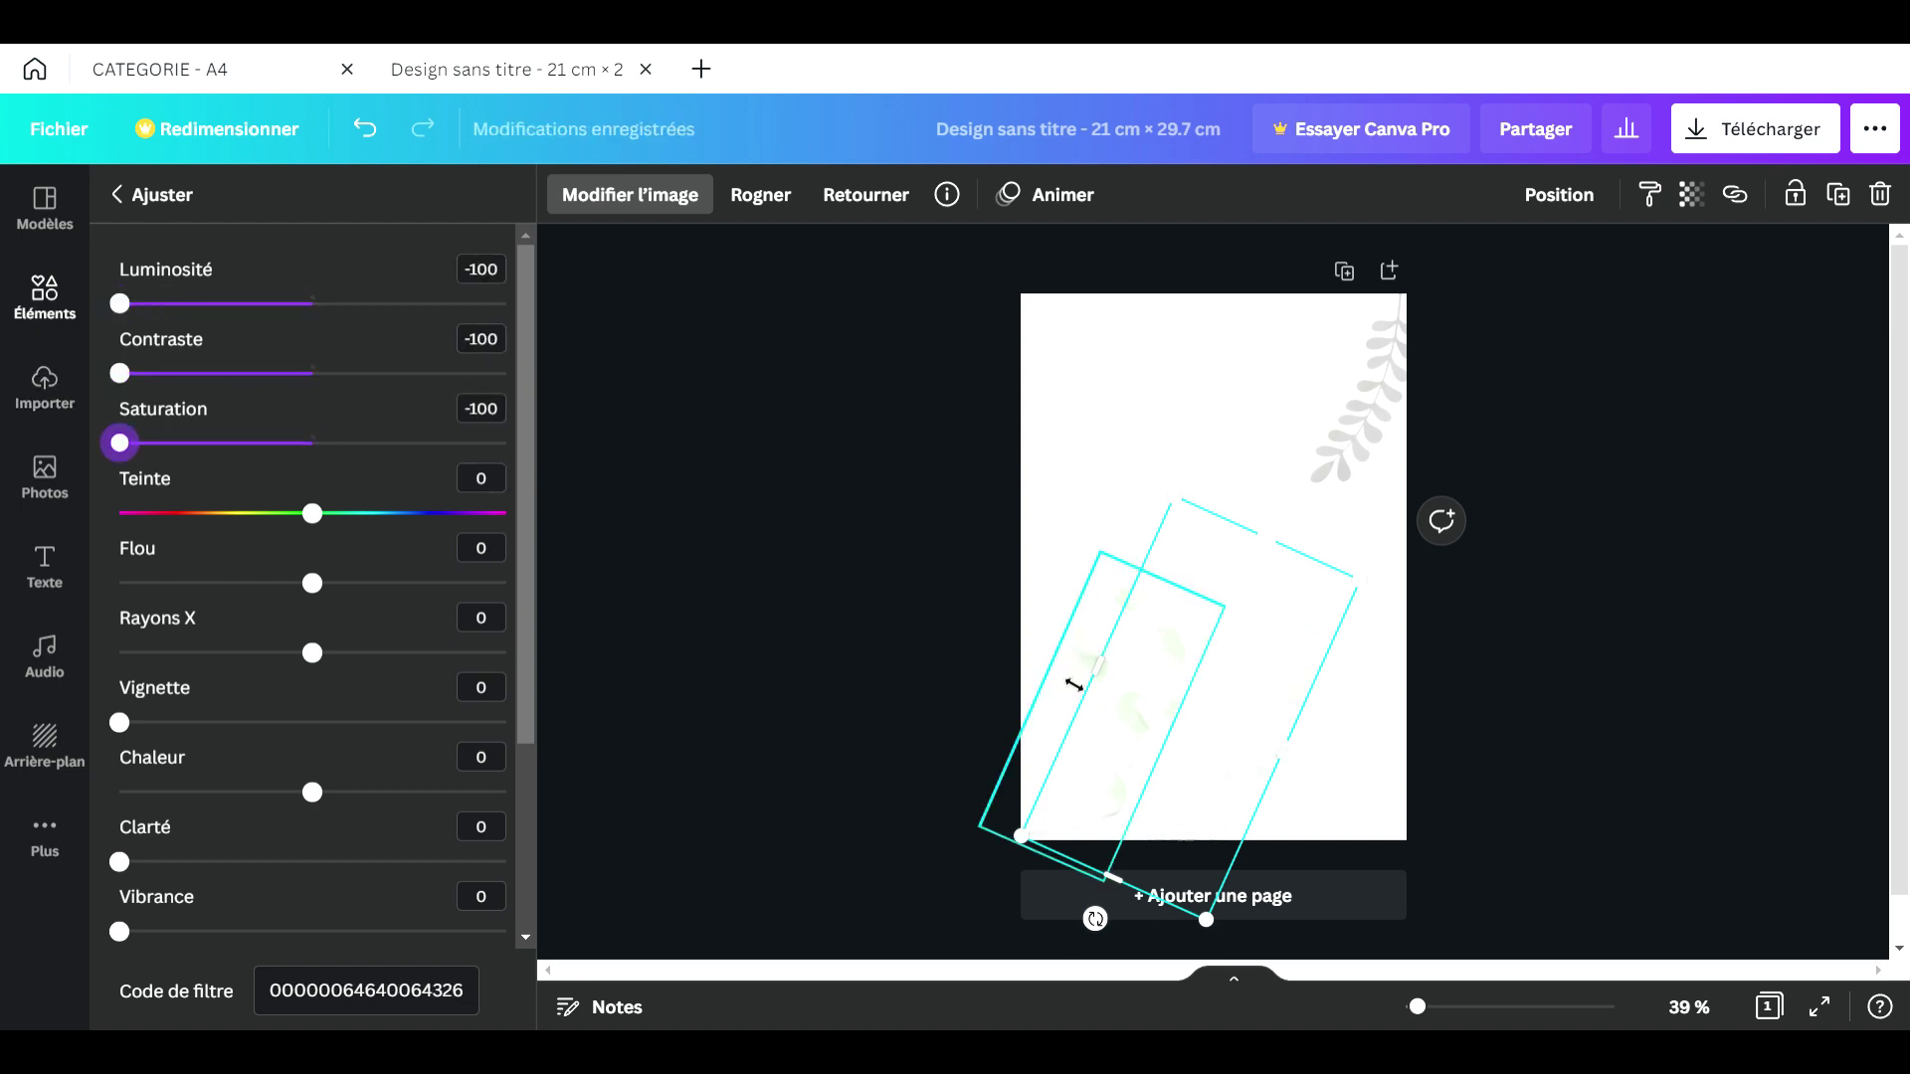
Step: Turn the eucalyptus branch grey by setting its brightness, contrast and saturation to -100
{"action": "left_click", "coordinate": [1074, 685]}
{"action": "left_click_drag", "start_coordinate": [312, 303], "coordinate": [120, 303]}
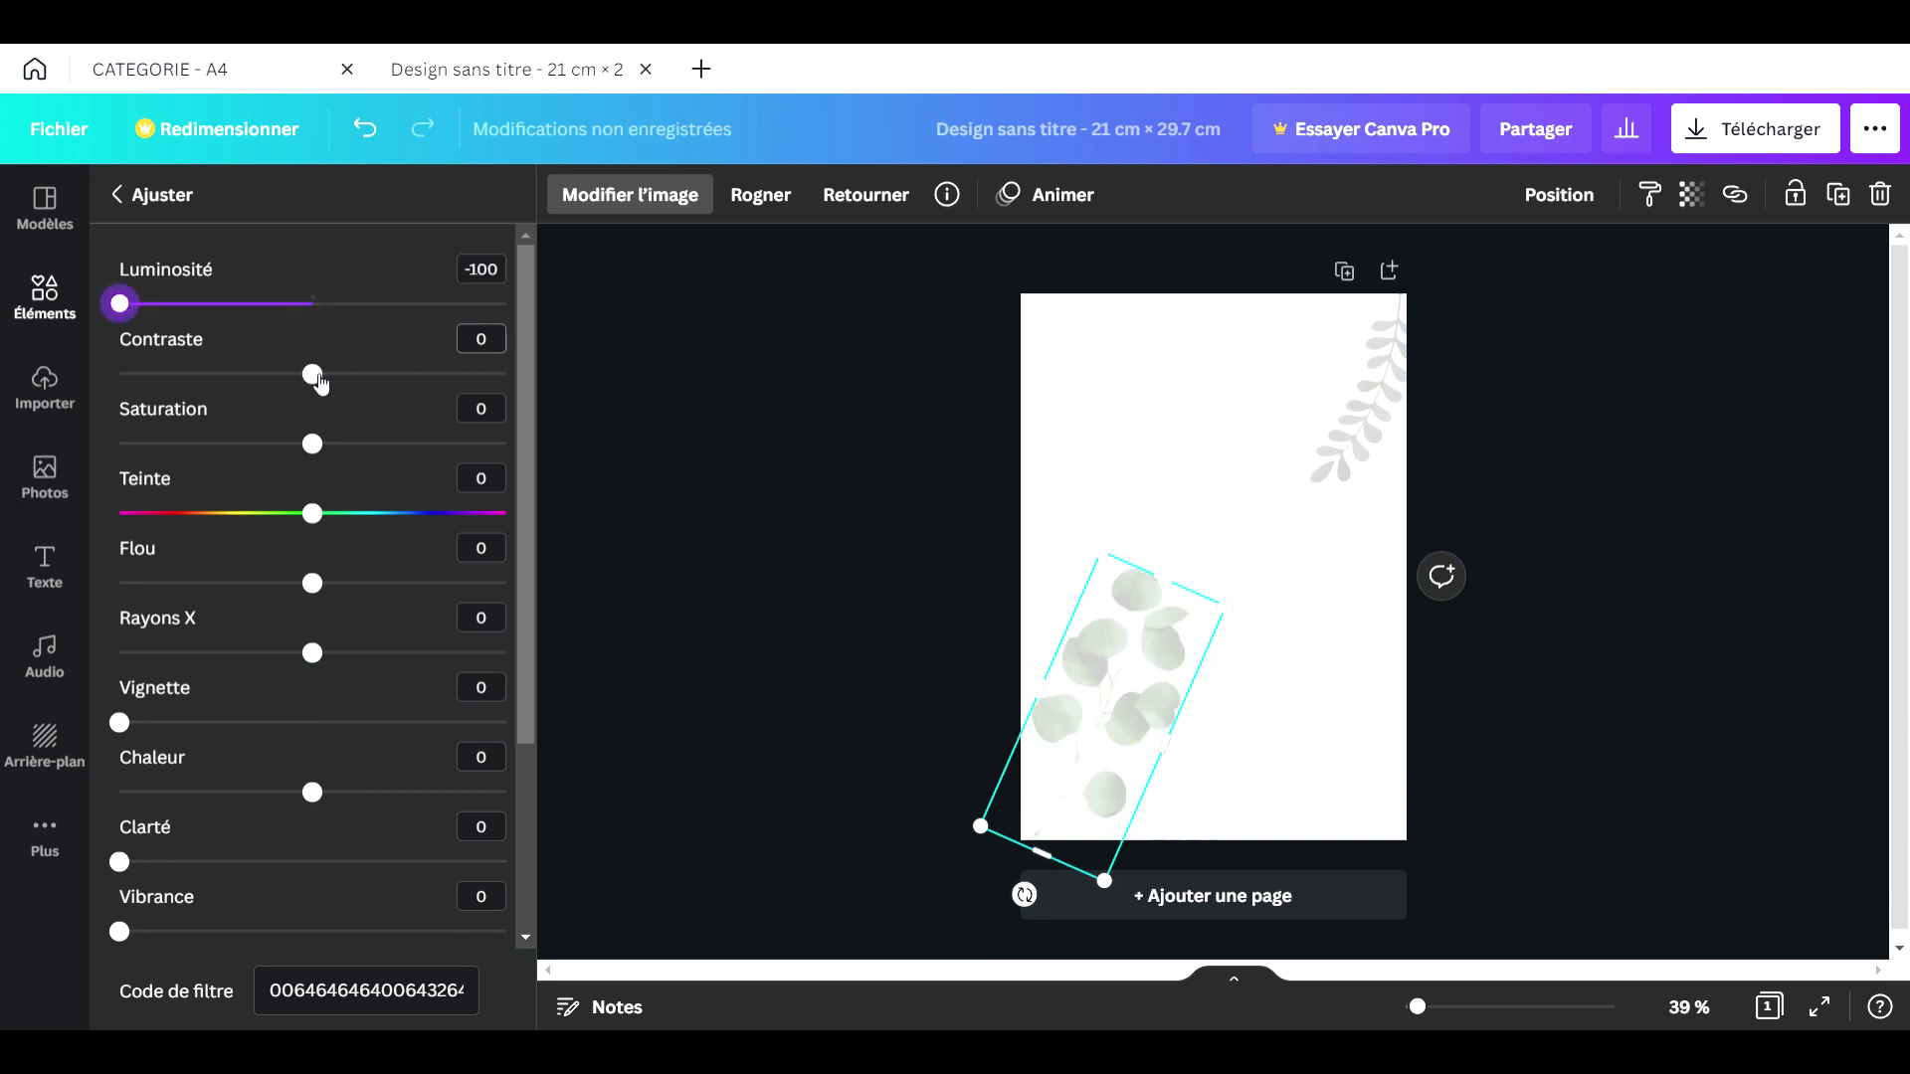
{"action": "left_click_drag", "start_coordinate": [312, 374], "coordinate": [119, 374]}
{"action": "left_click_drag", "start_coordinate": [312, 443], "coordinate": [119, 443]}
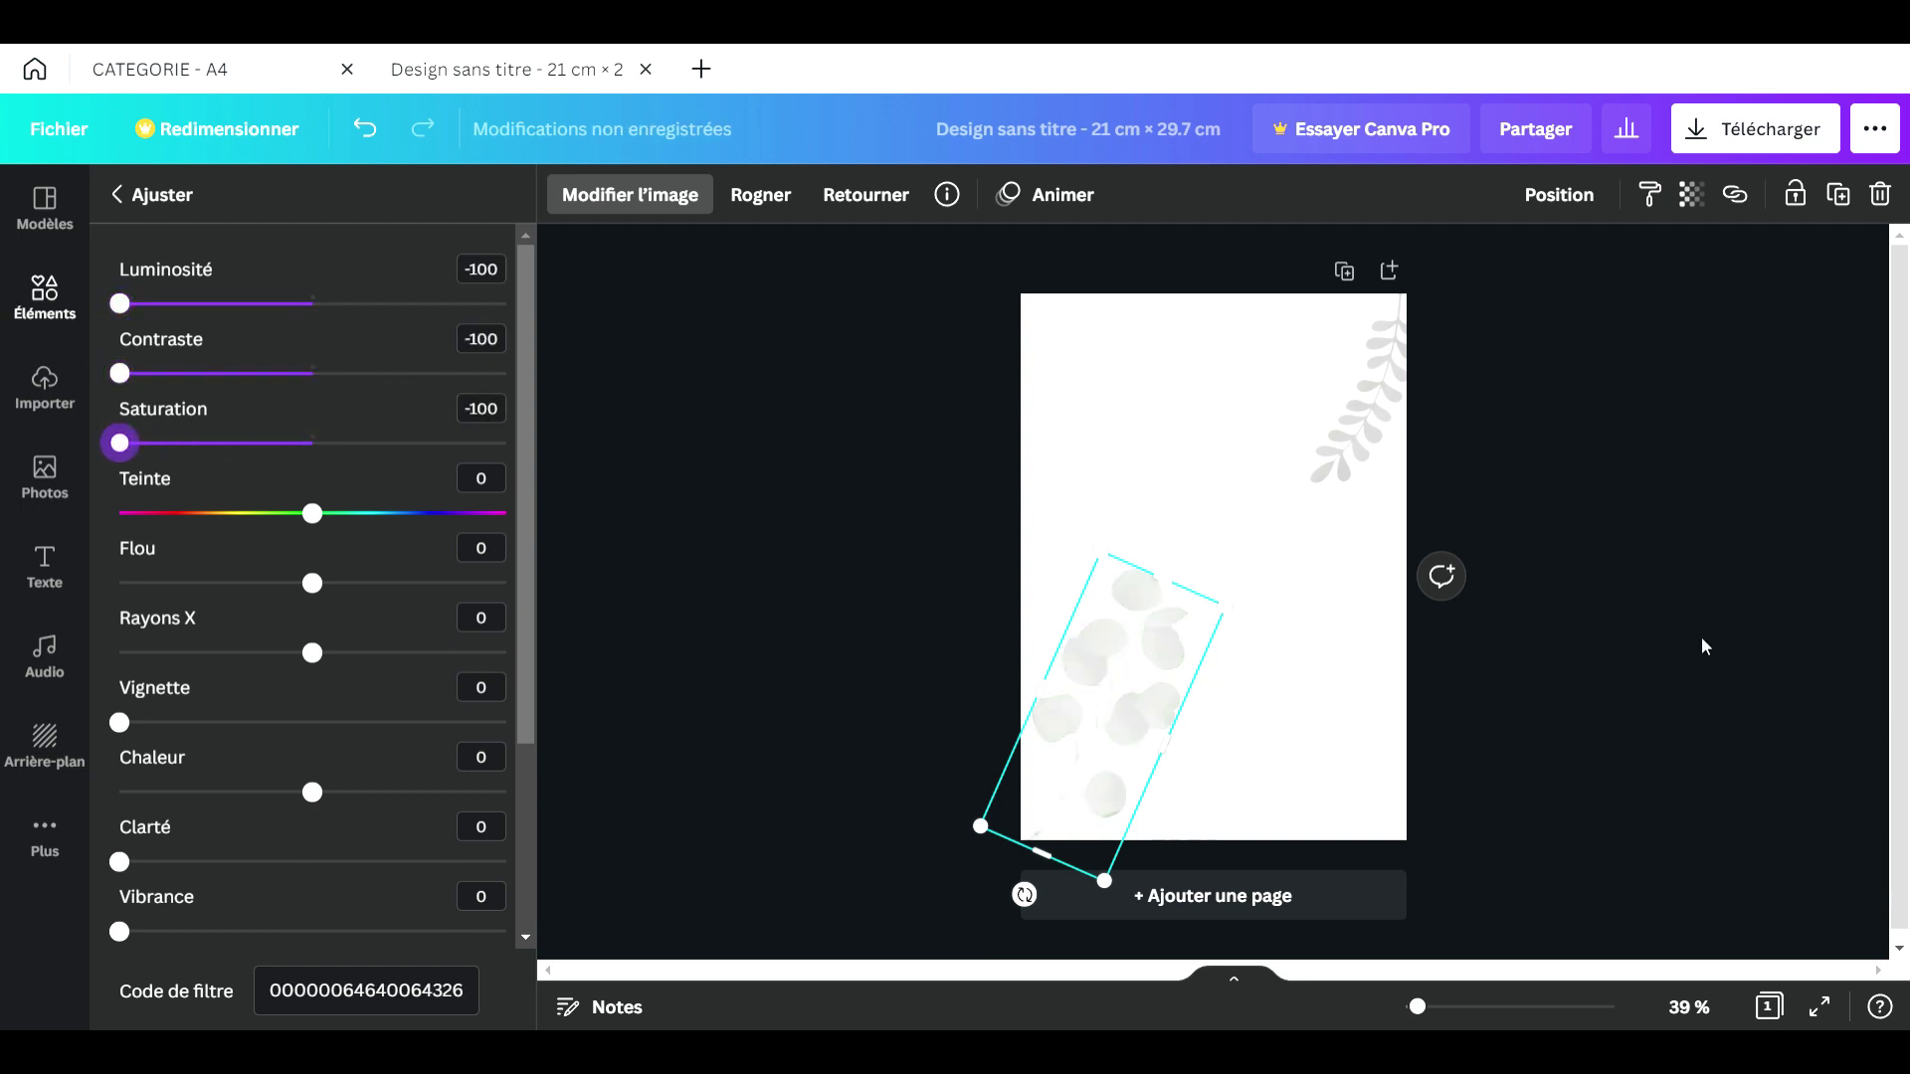
{"action": "key", "text": "Escape"}
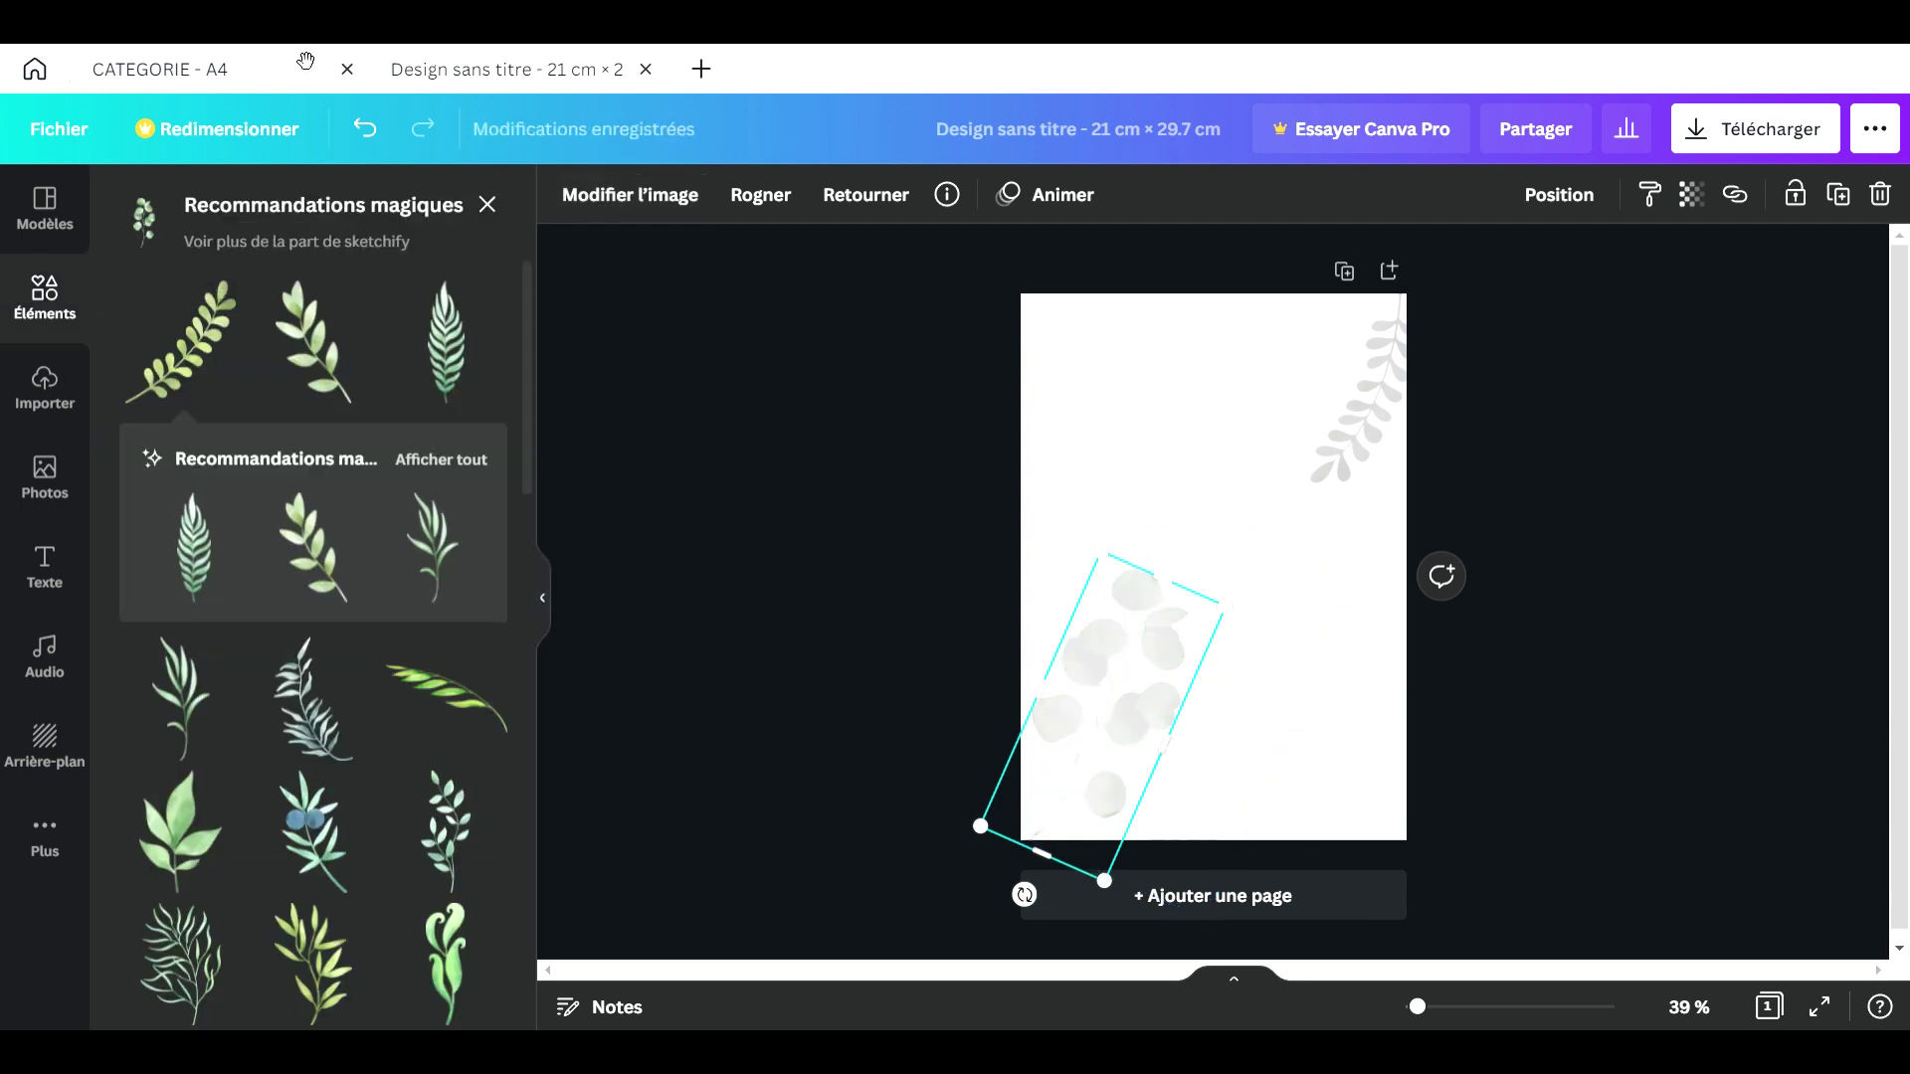
Step: Check the CATEGORIE - A4 reference design and add a thin double-line rectangular frame shape to the new page
{"action": "left_click", "coordinate": [261, 88]}
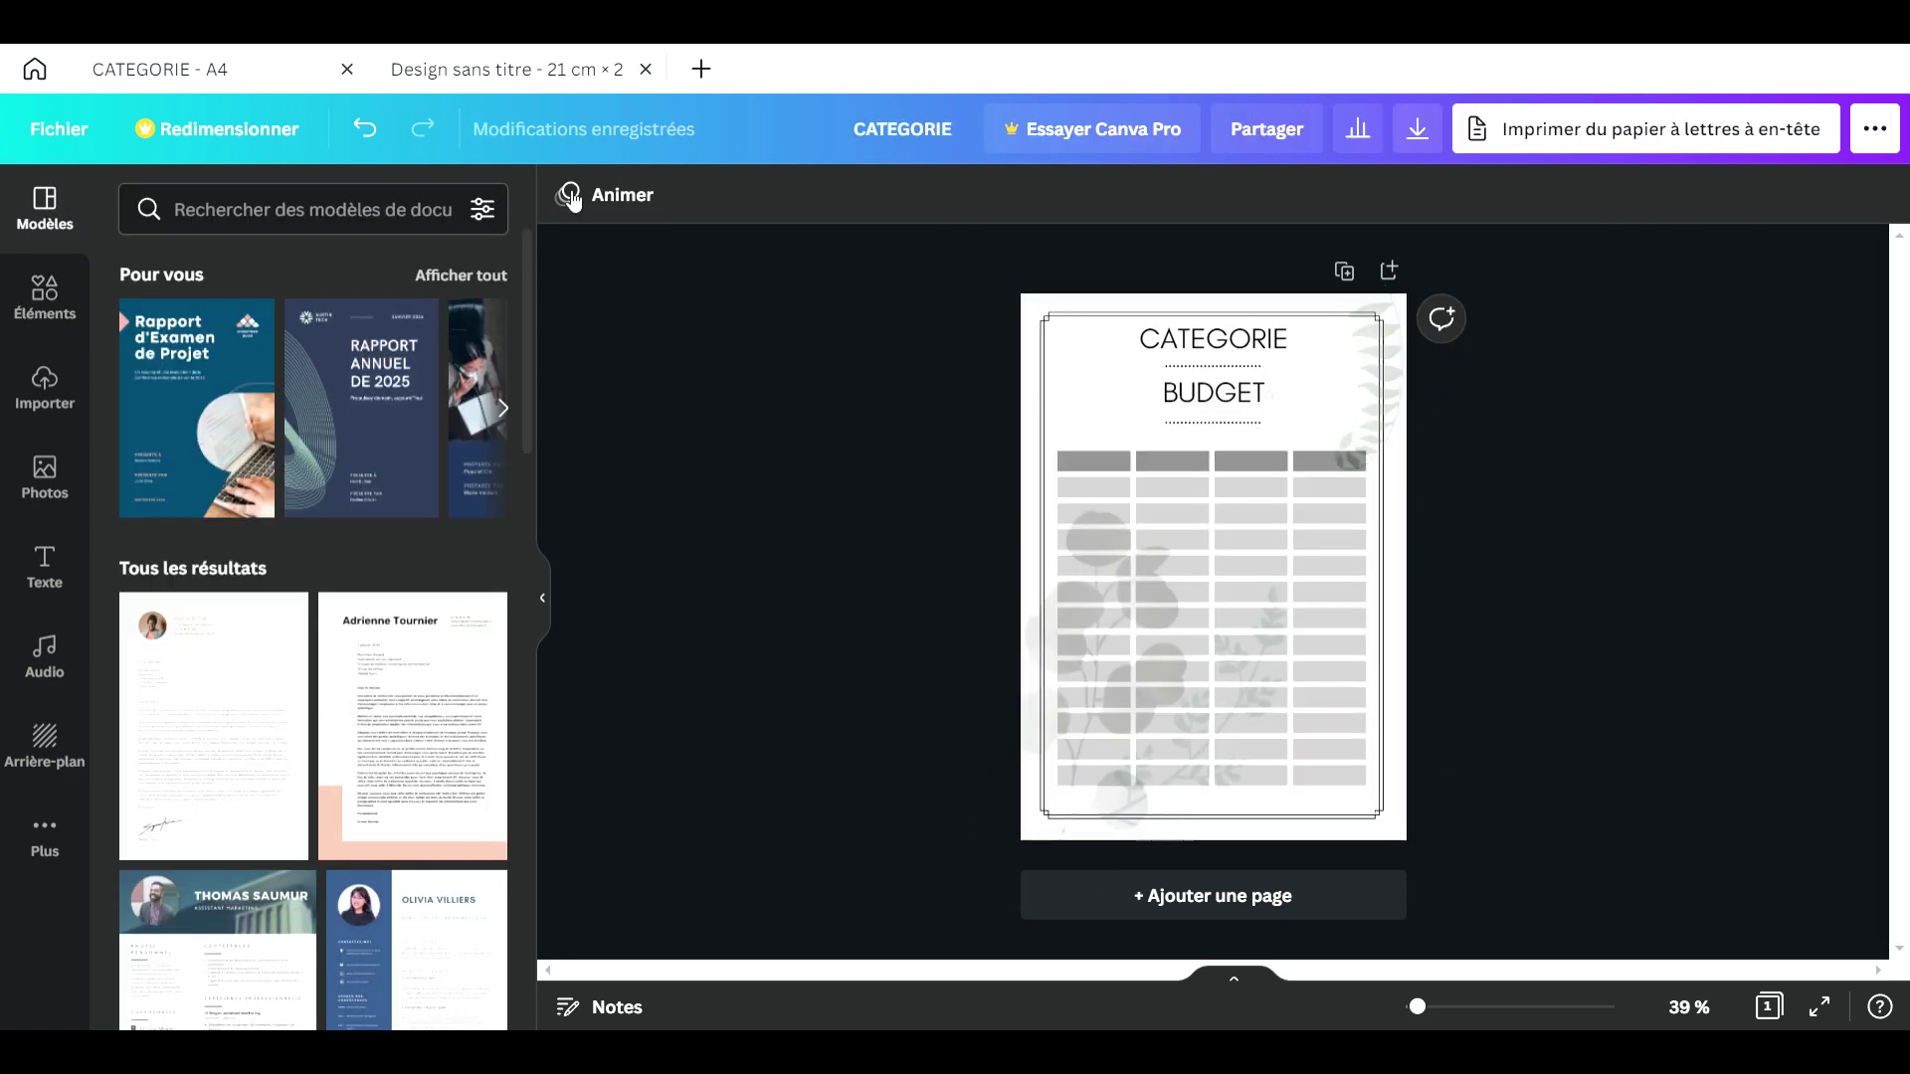
{"action": "left_click", "coordinate": [409, 72]}
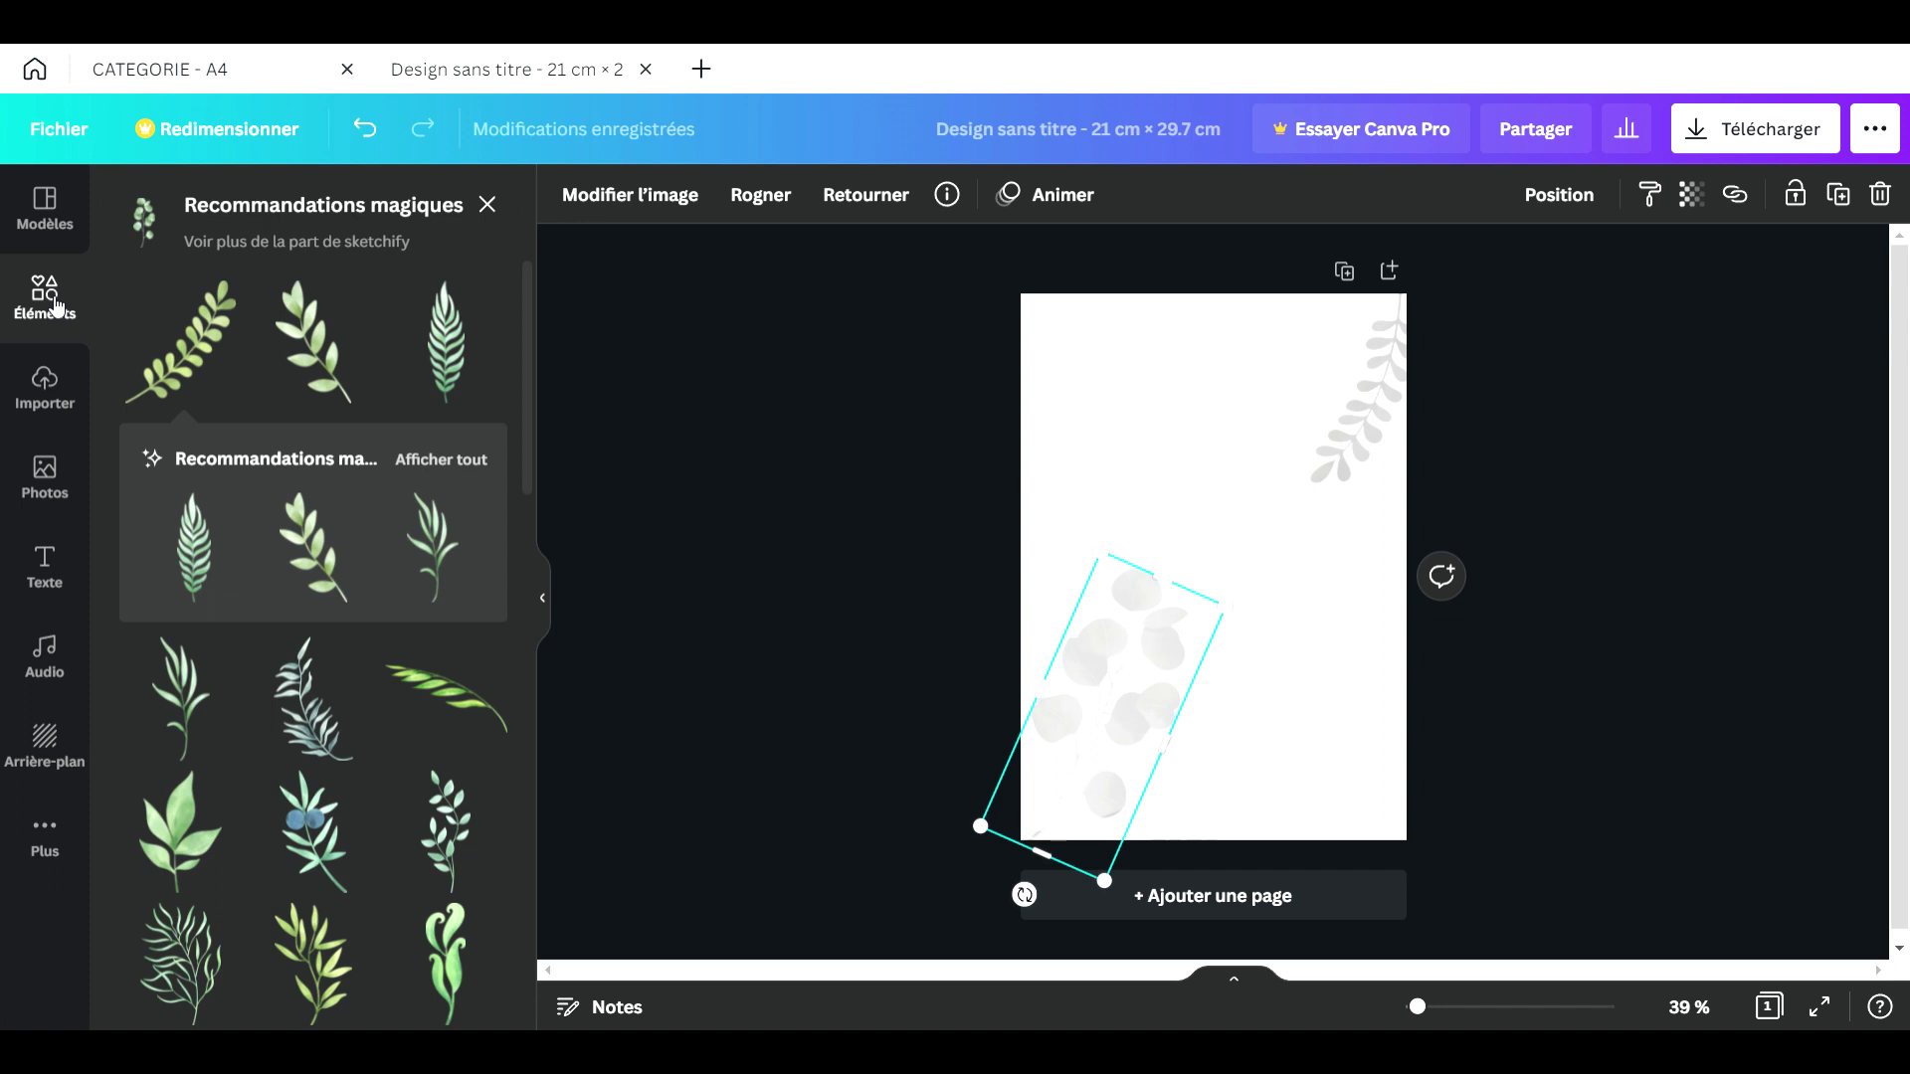
{"action": "left_click", "coordinate": [489, 204]}
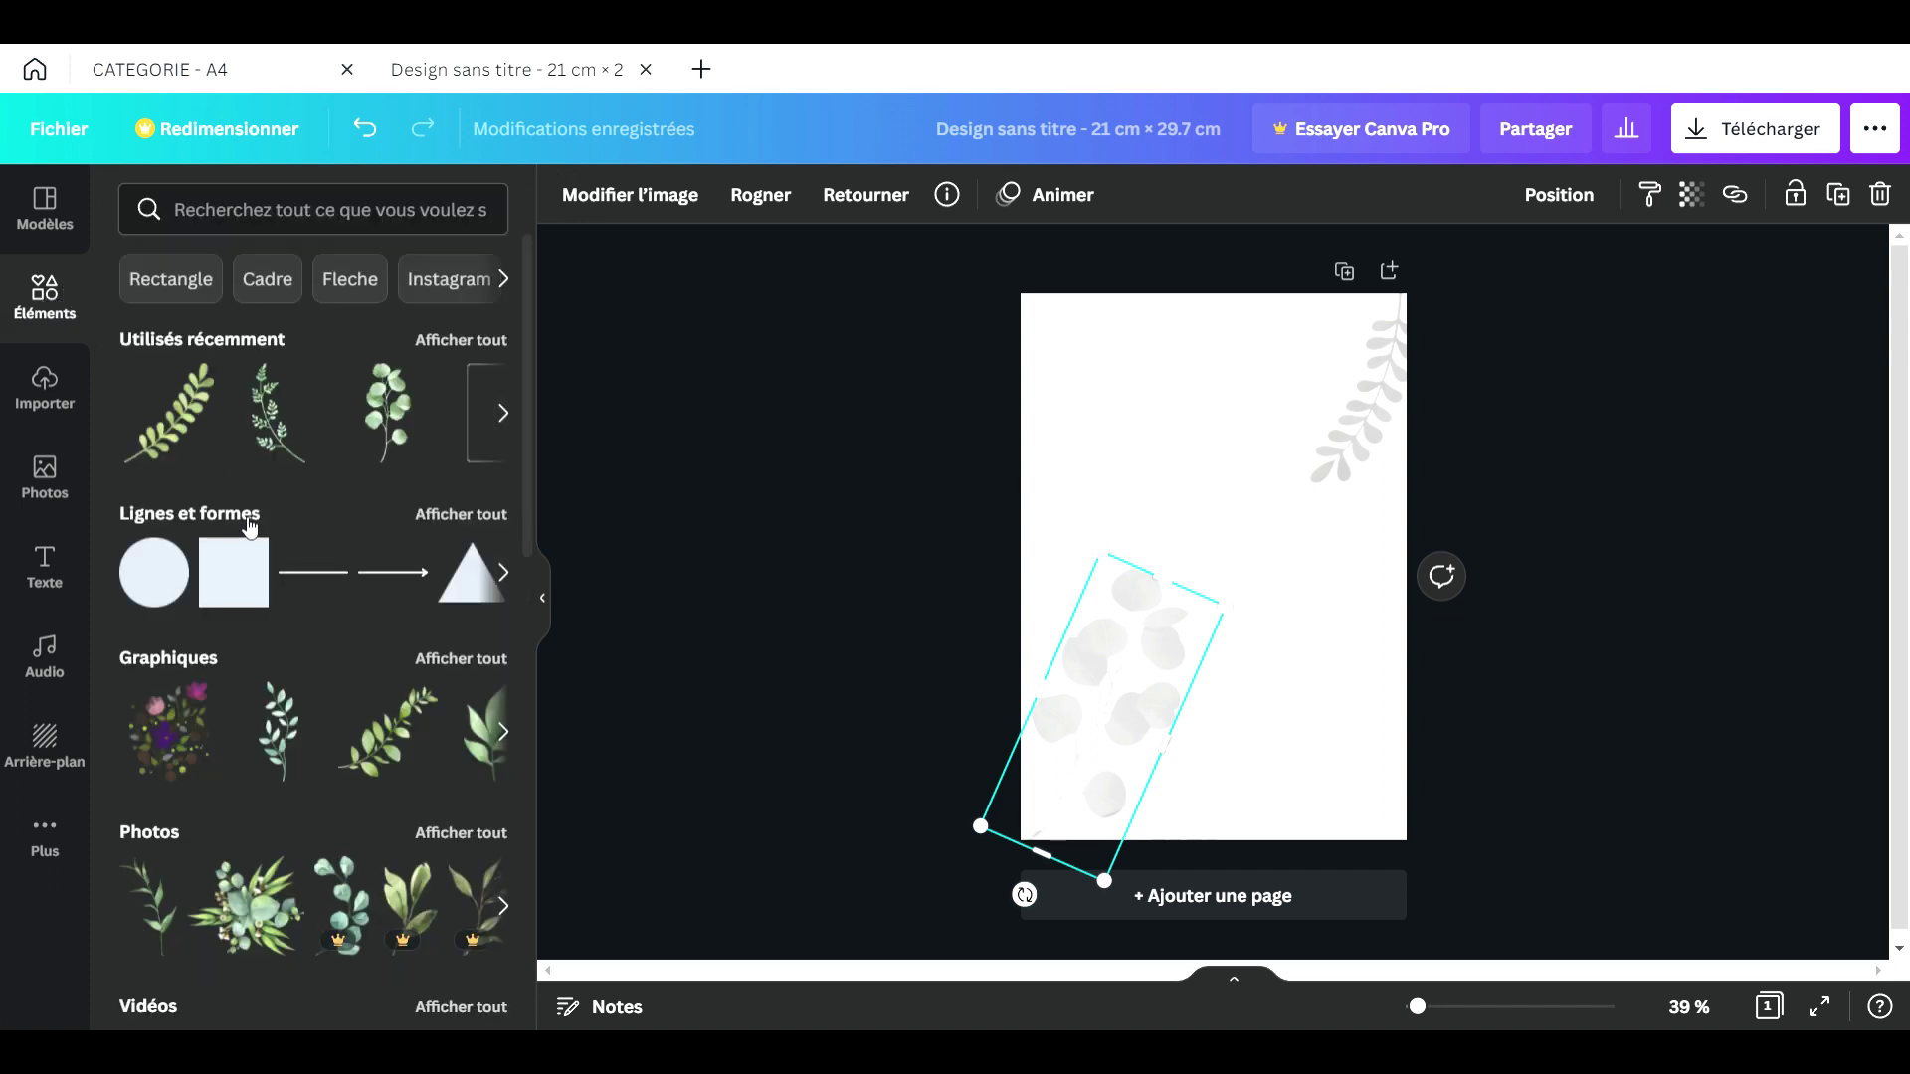
{"action": "left_click", "coordinate": [460, 515]}
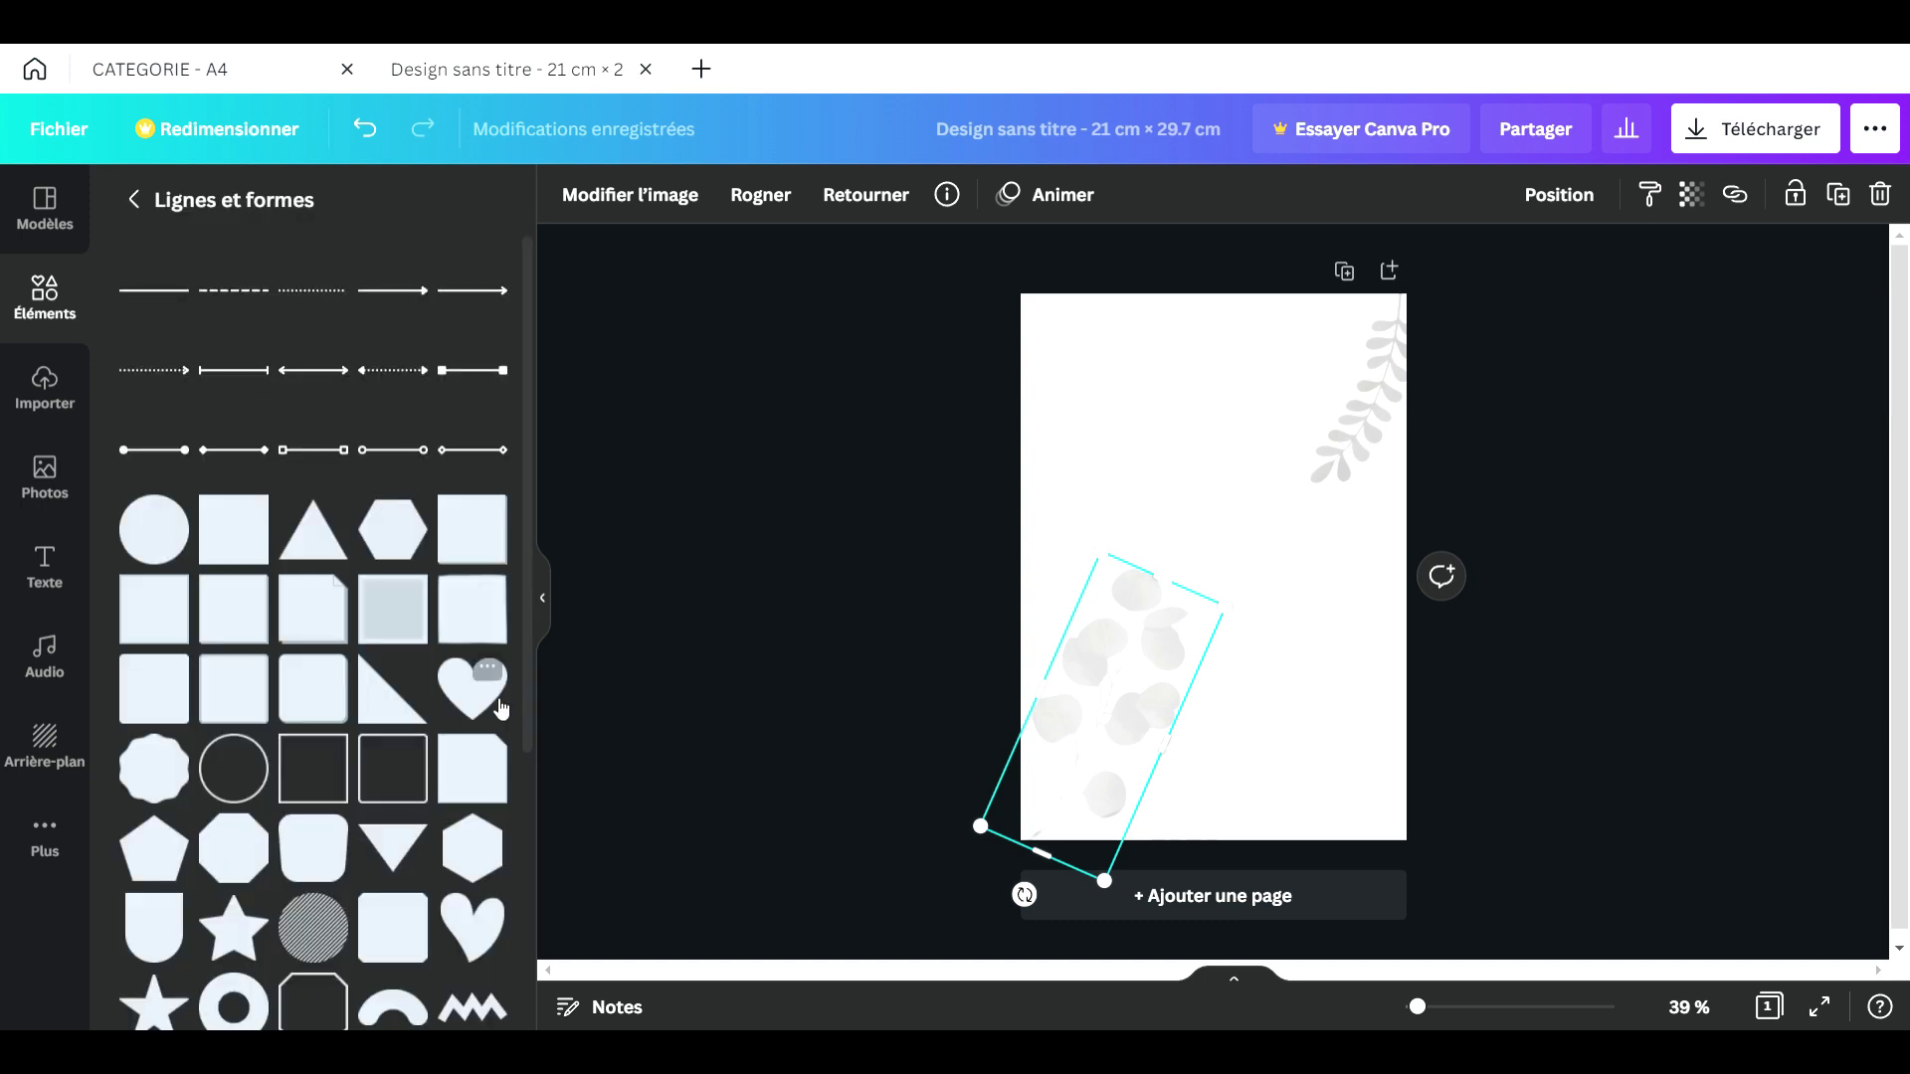
{"action": "scroll", "coordinate": [385, 704], "scroll_direction": "down", "scroll_amount": 1}
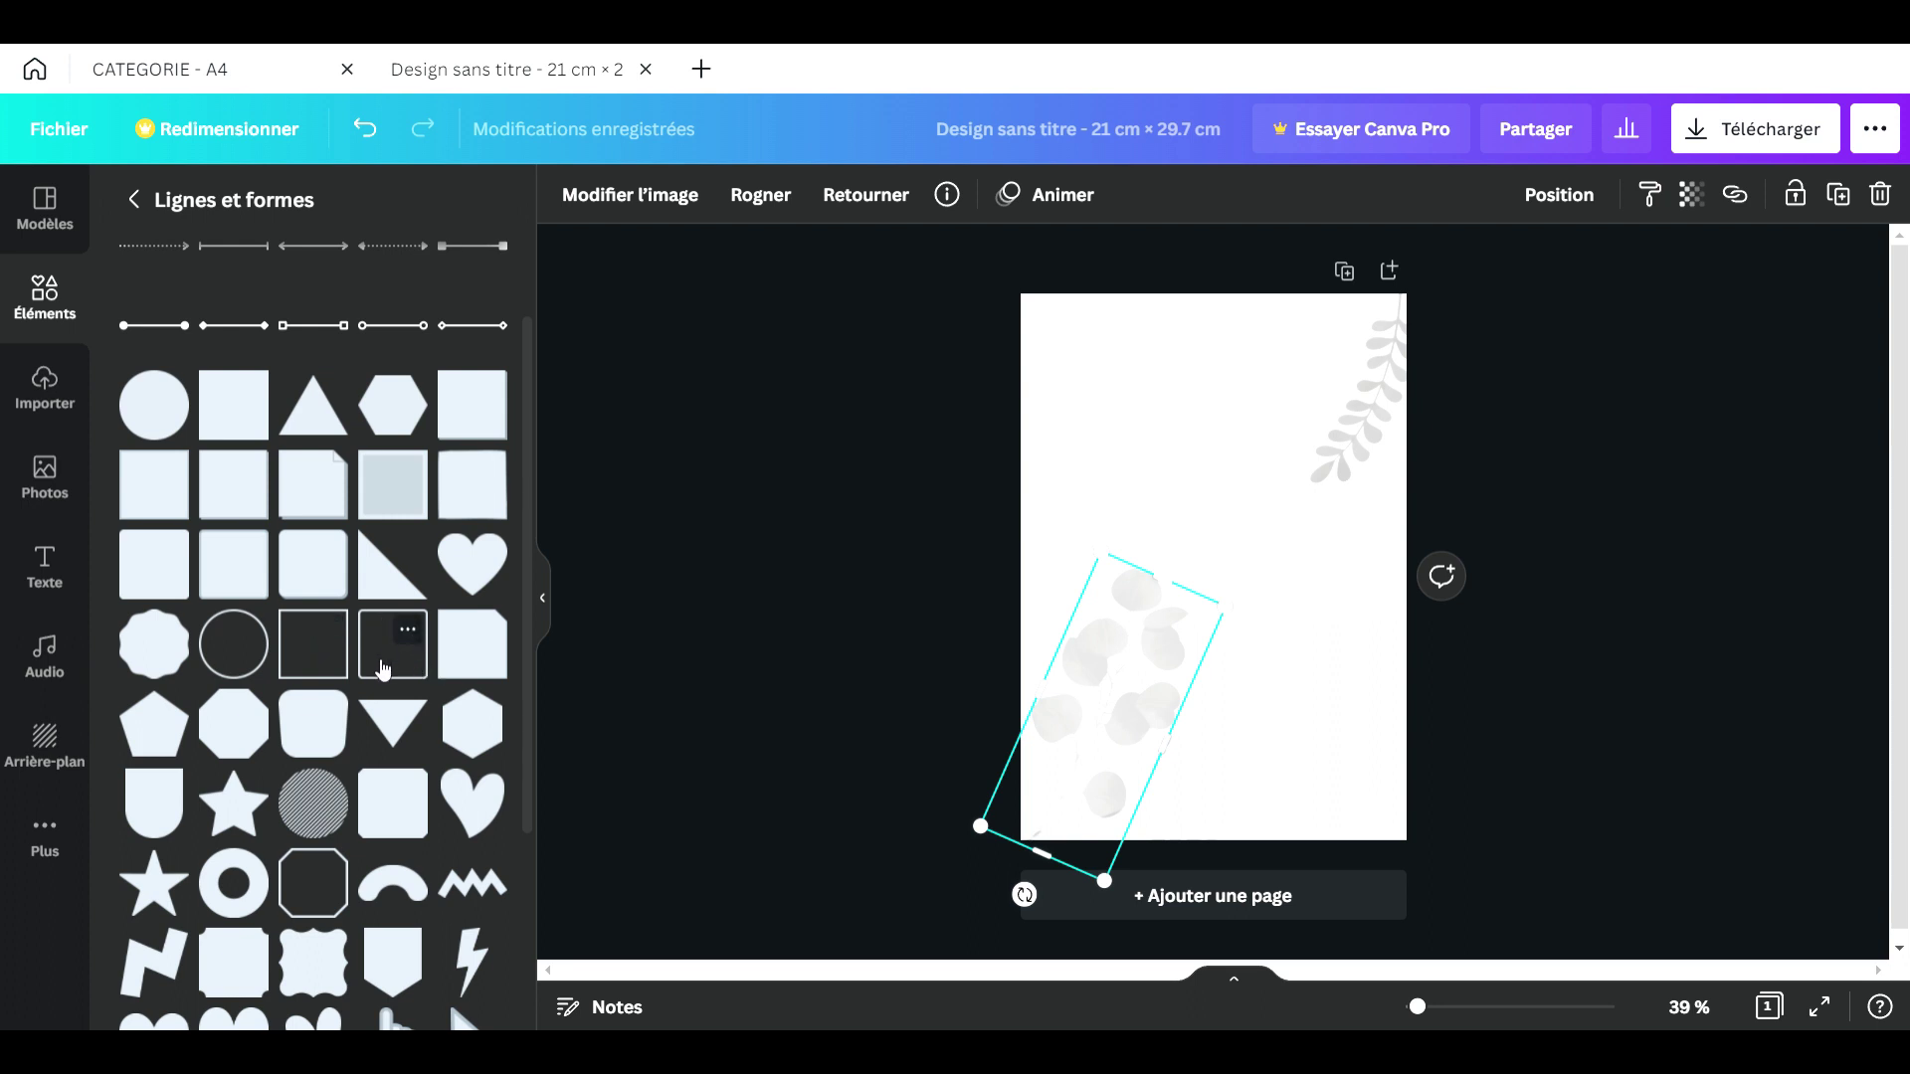
{"action": "scroll", "coordinate": [383, 661], "scroll_direction": "down", "scroll_amount": 3}
{"action": "scroll", "coordinate": [398, 776], "scroll_direction": "down", "scroll_amount": 1}
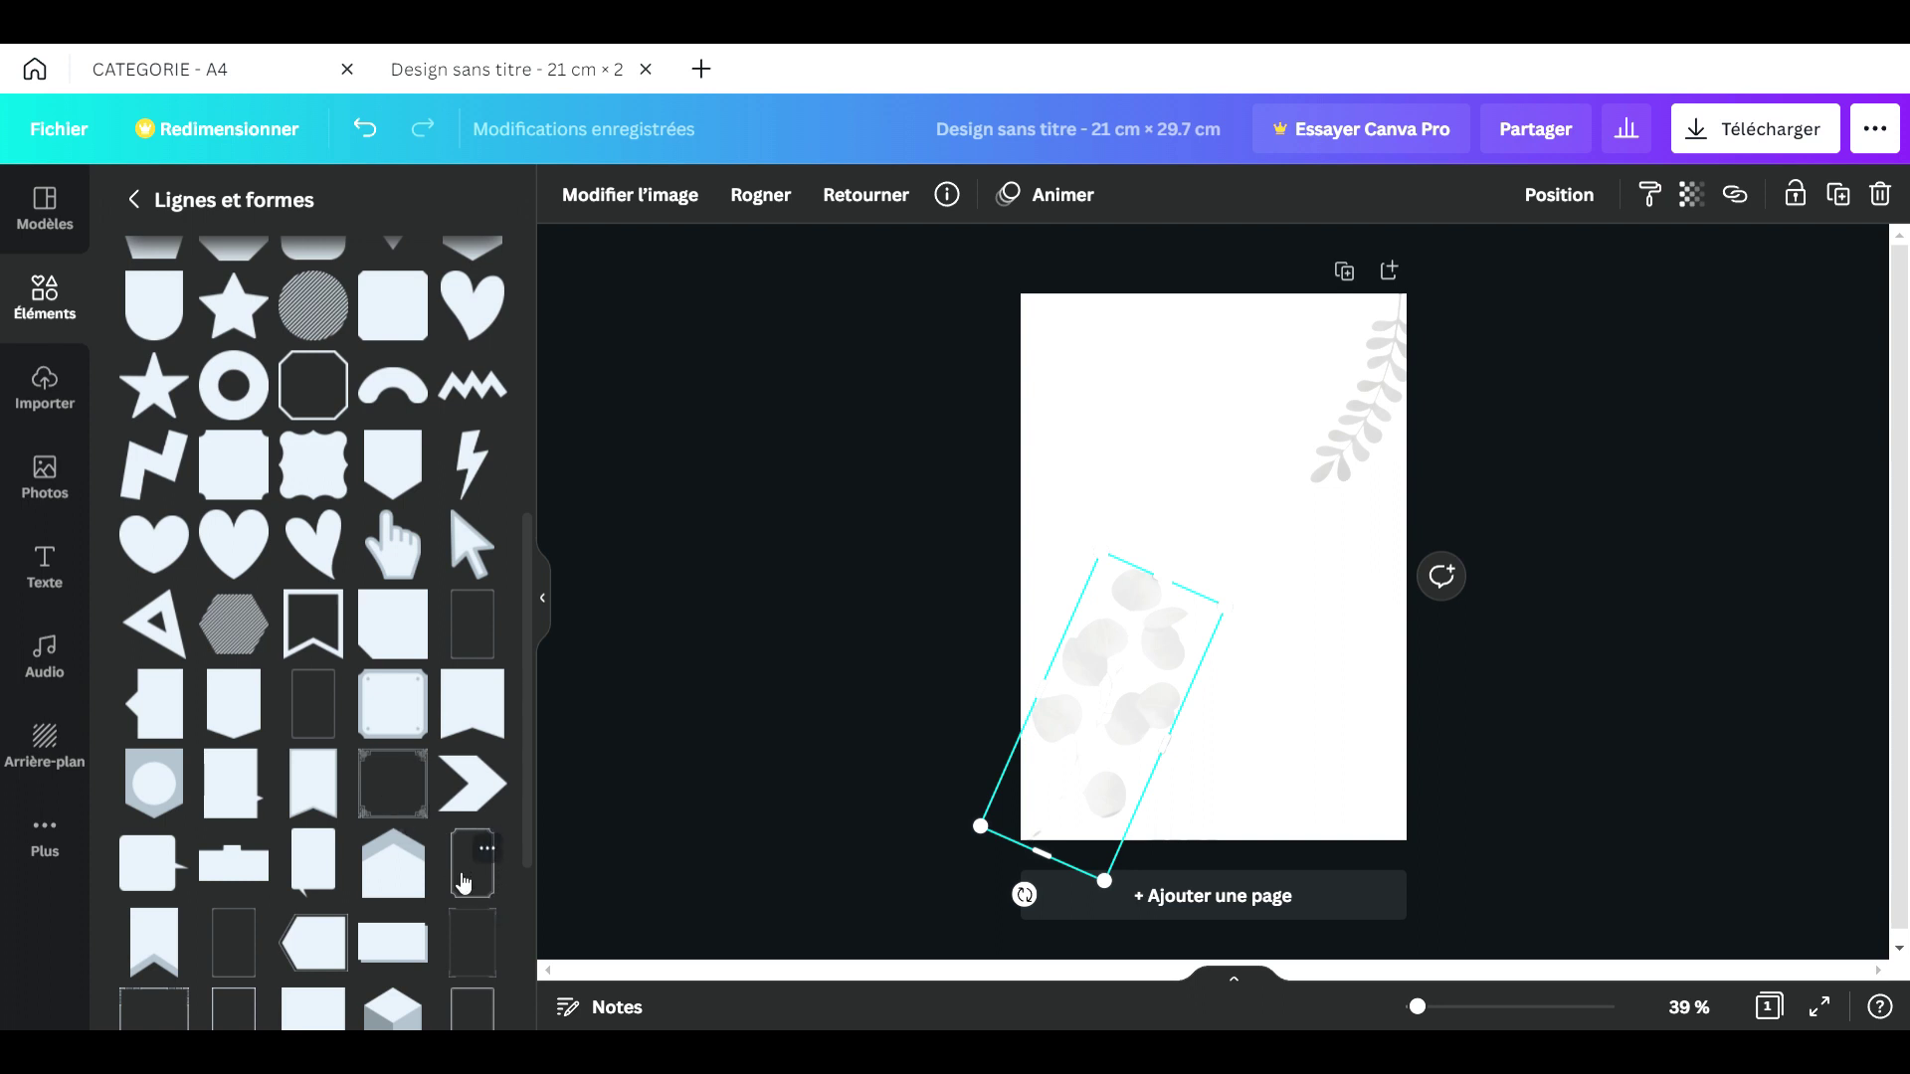
{"action": "left_click", "coordinate": [472, 625]}
Step: Stretch the double-line frame on all four sides so it runs just inside the page edges
{"action": "left_click_drag", "start_coordinate": [1216, 418], "coordinate": [1209, 318]}
{"action": "left_click_drag", "start_coordinate": [1218, 721], "coordinate": [1232, 842]}
{"action": "left_click_drag", "start_coordinate": [1123, 584], "coordinate": [1041, 587]}
{"action": "left_click_drag", "start_coordinate": [1311, 559], "coordinate": [1411, 601]}
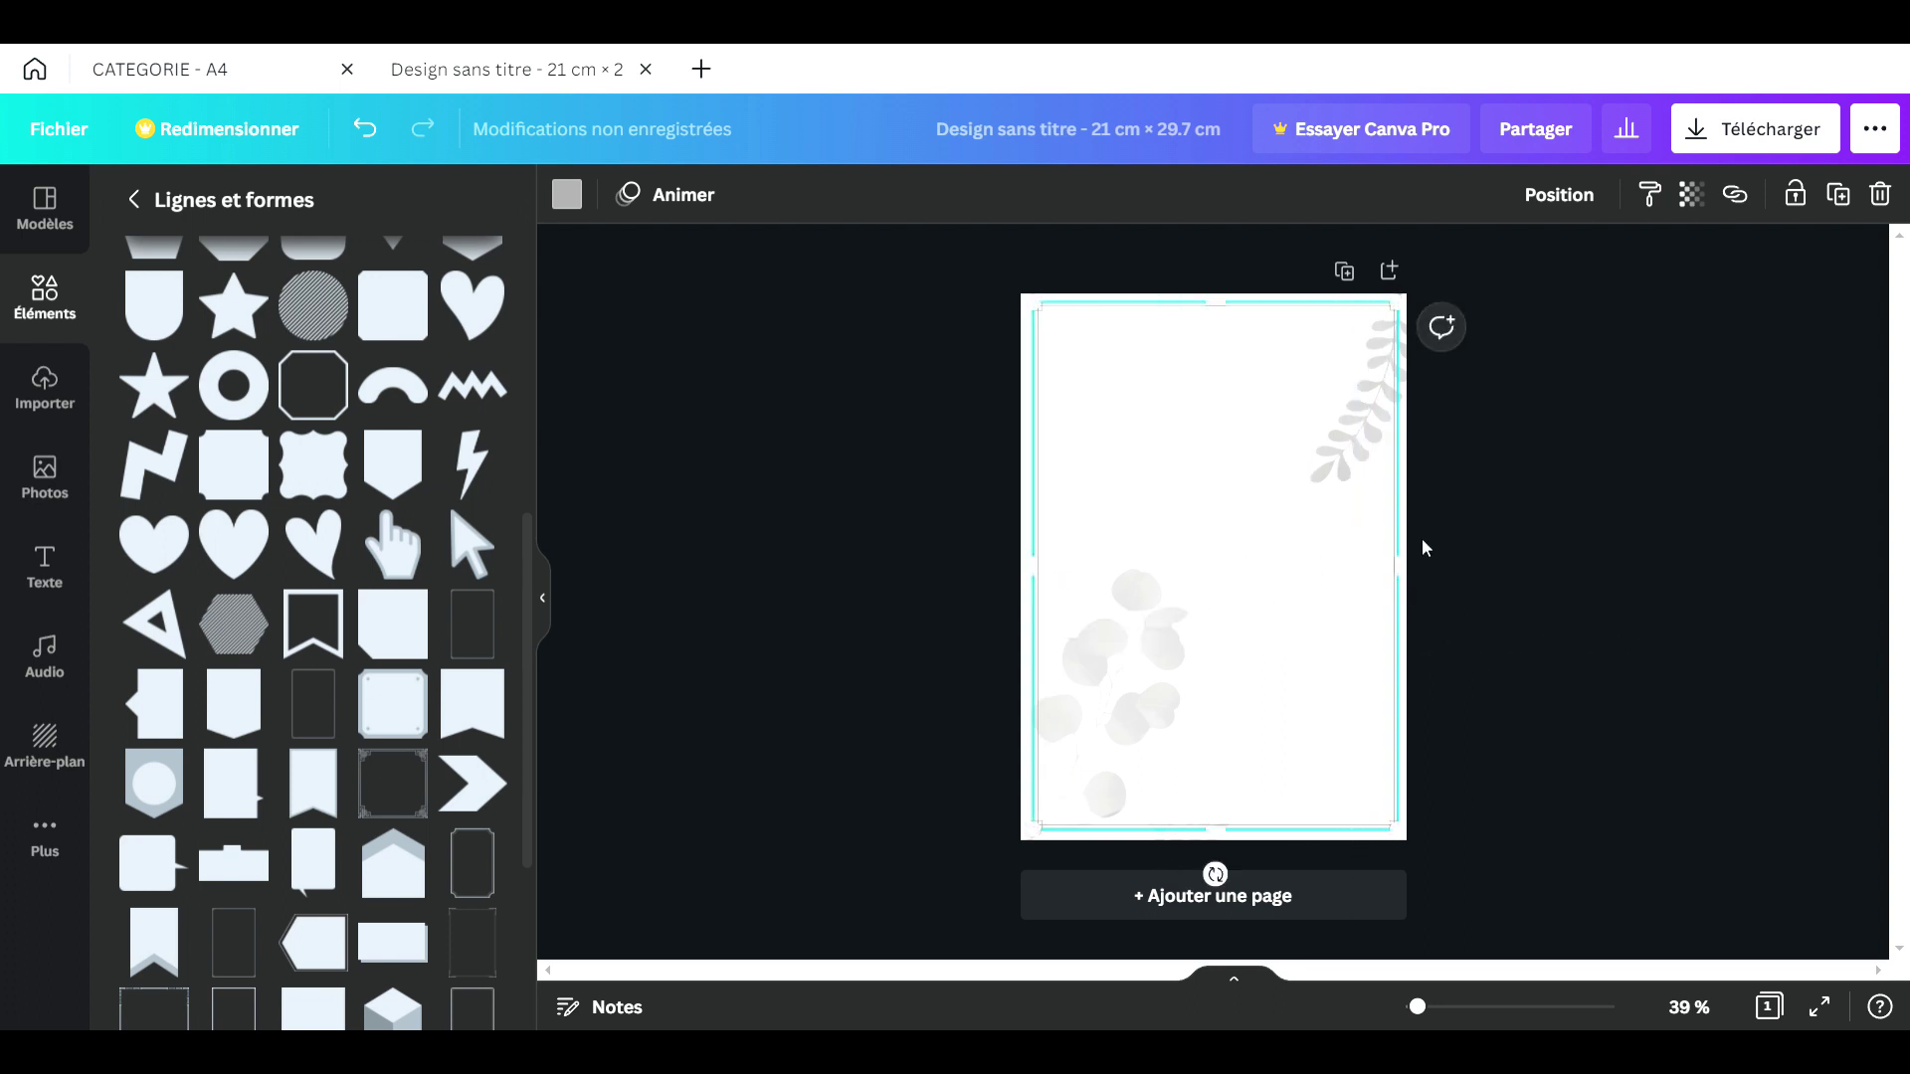
{"action": "left_click", "coordinate": [1589, 438]}
Step: Change the colour of the double-line page frame to black
{"action": "left_click", "coordinate": [1068, 318]}
{"action": "left_click", "coordinate": [585, 199]}
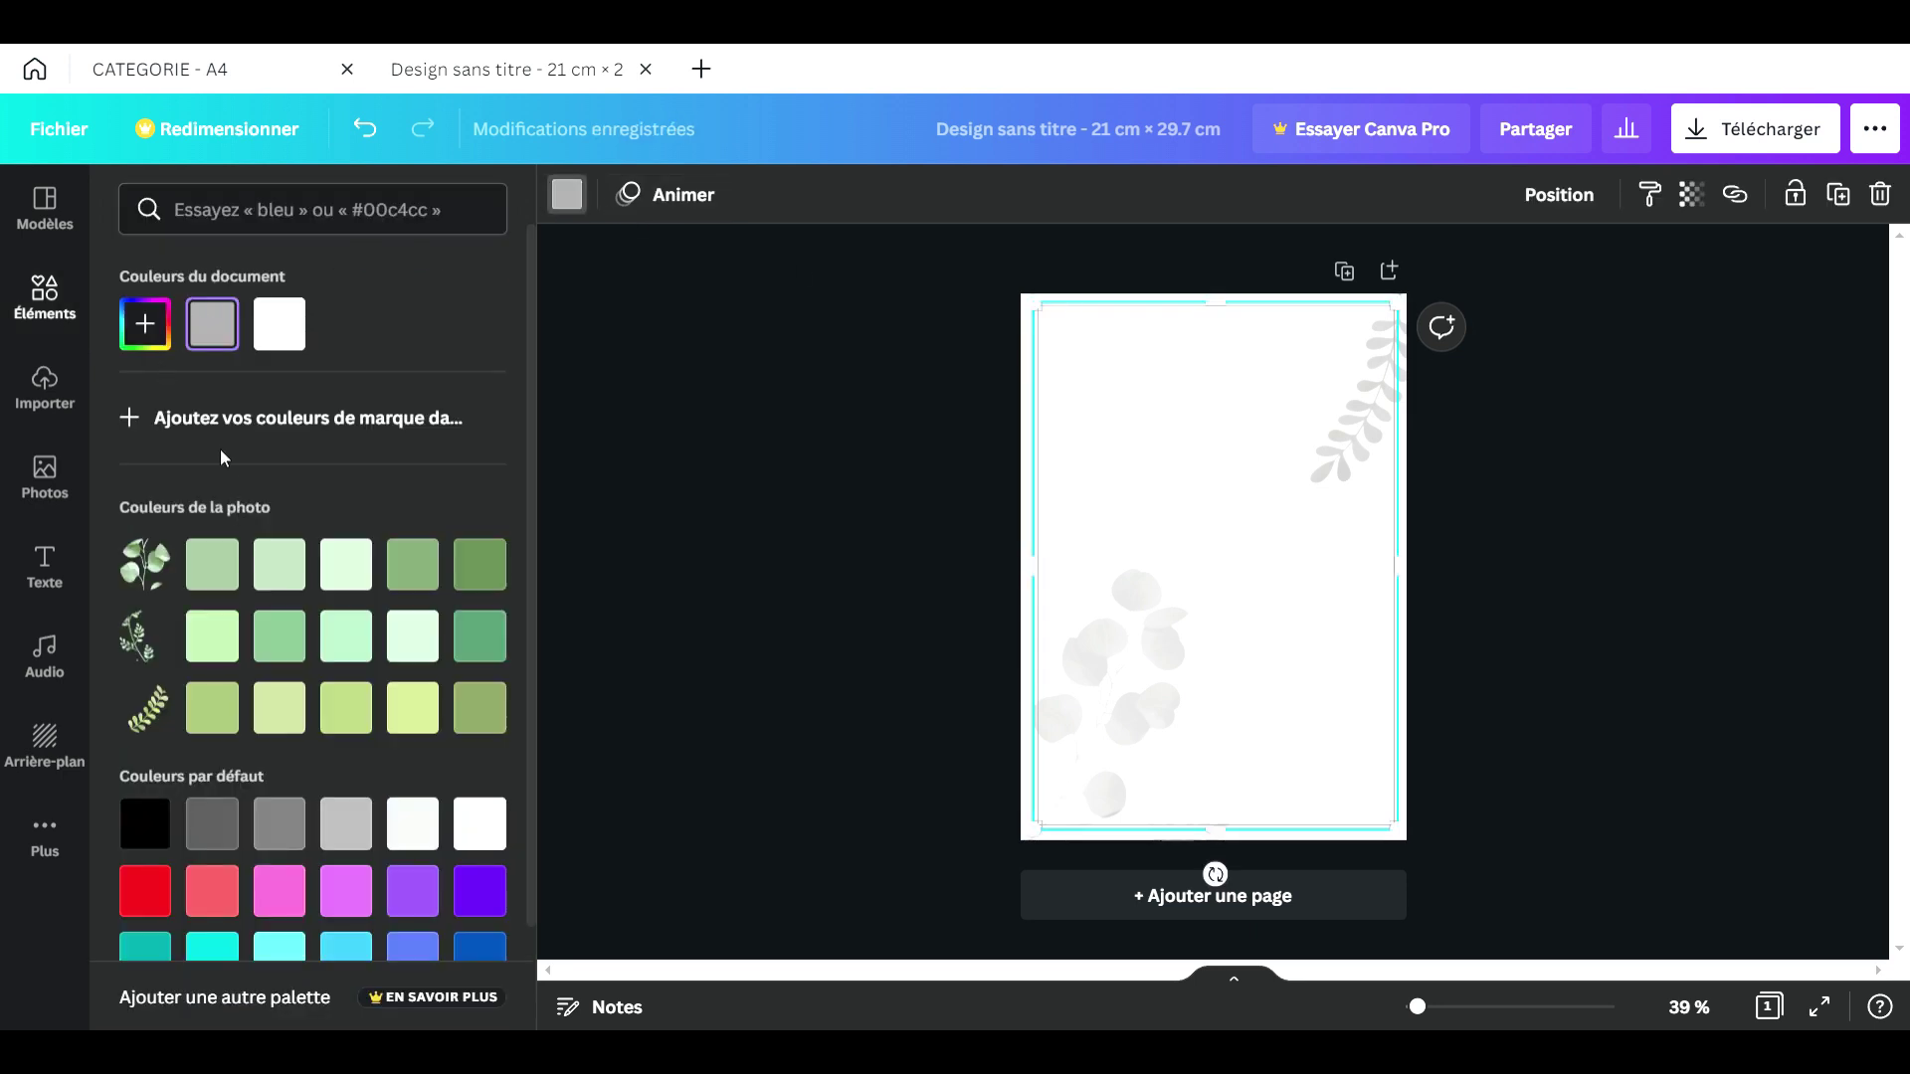
{"action": "left_click", "coordinate": [133, 839]}
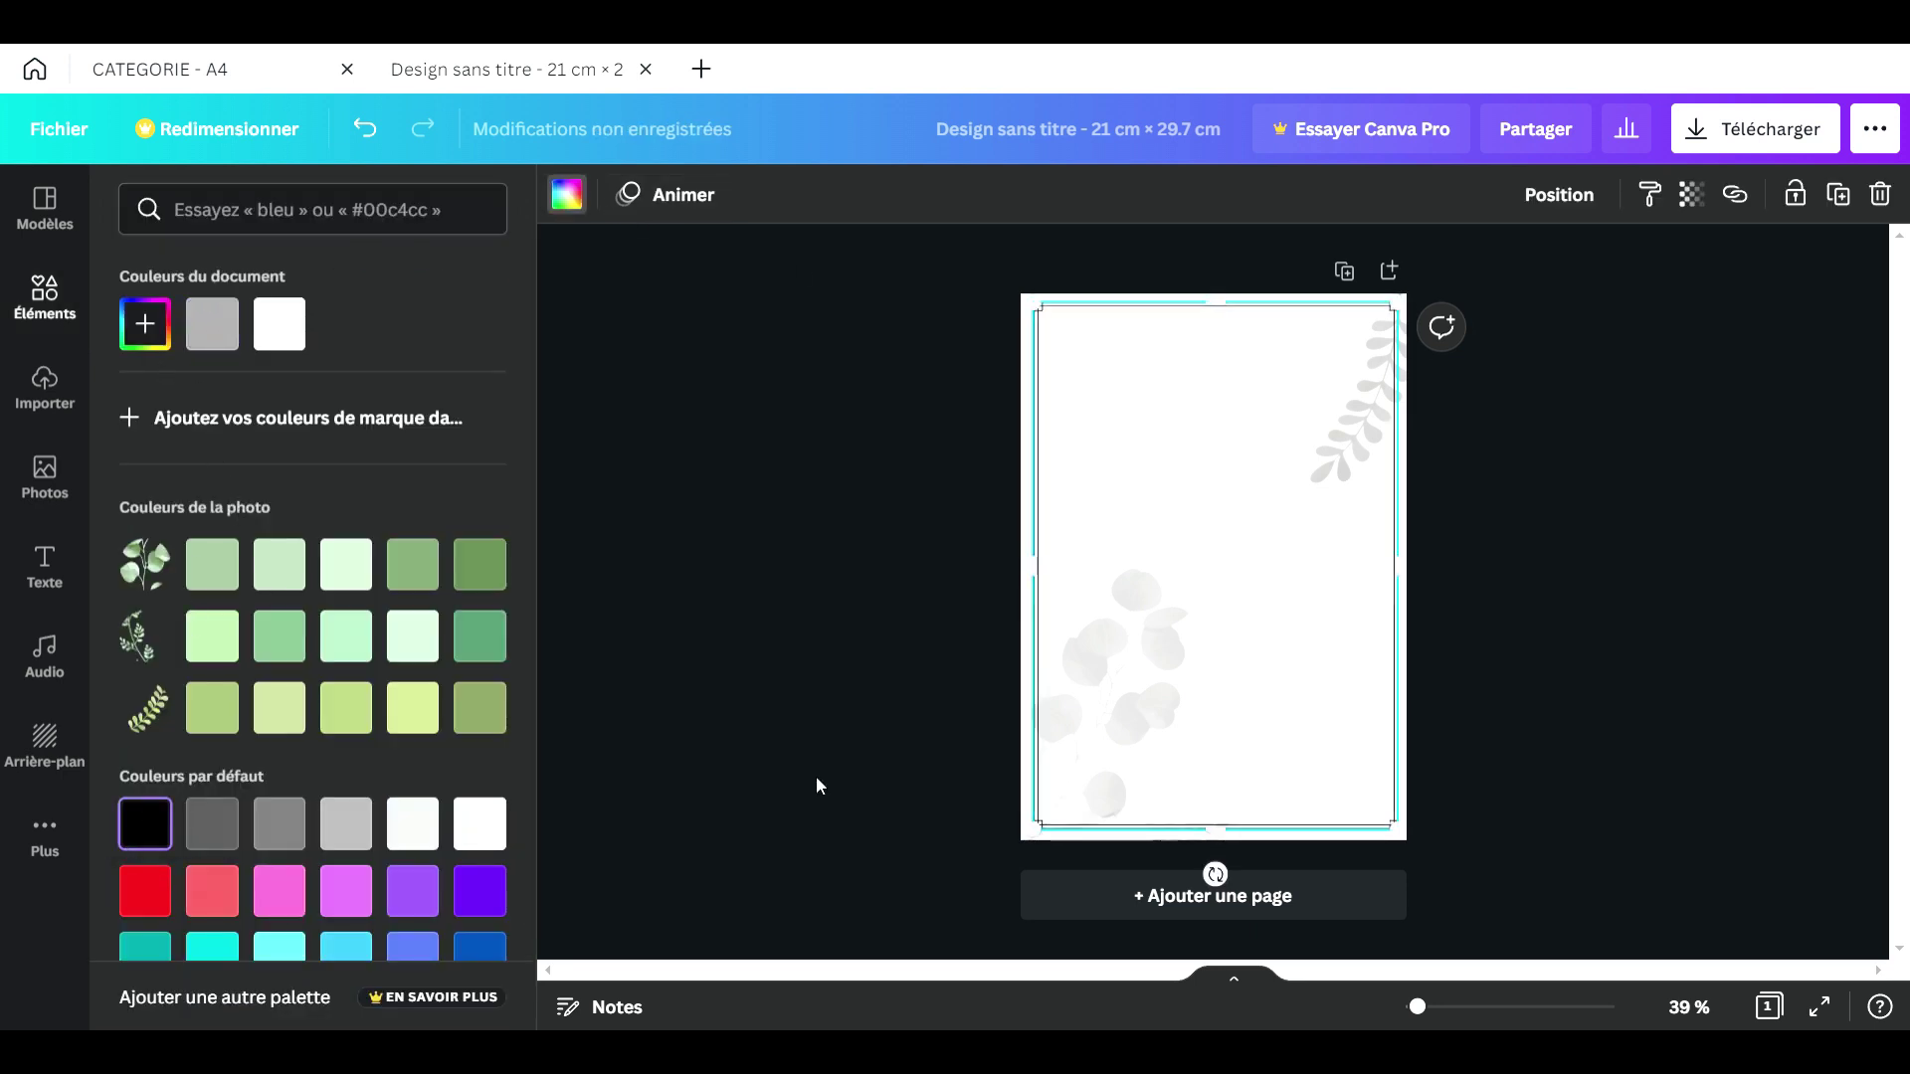
{"action": "left_click", "coordinate": [1603, 569]}
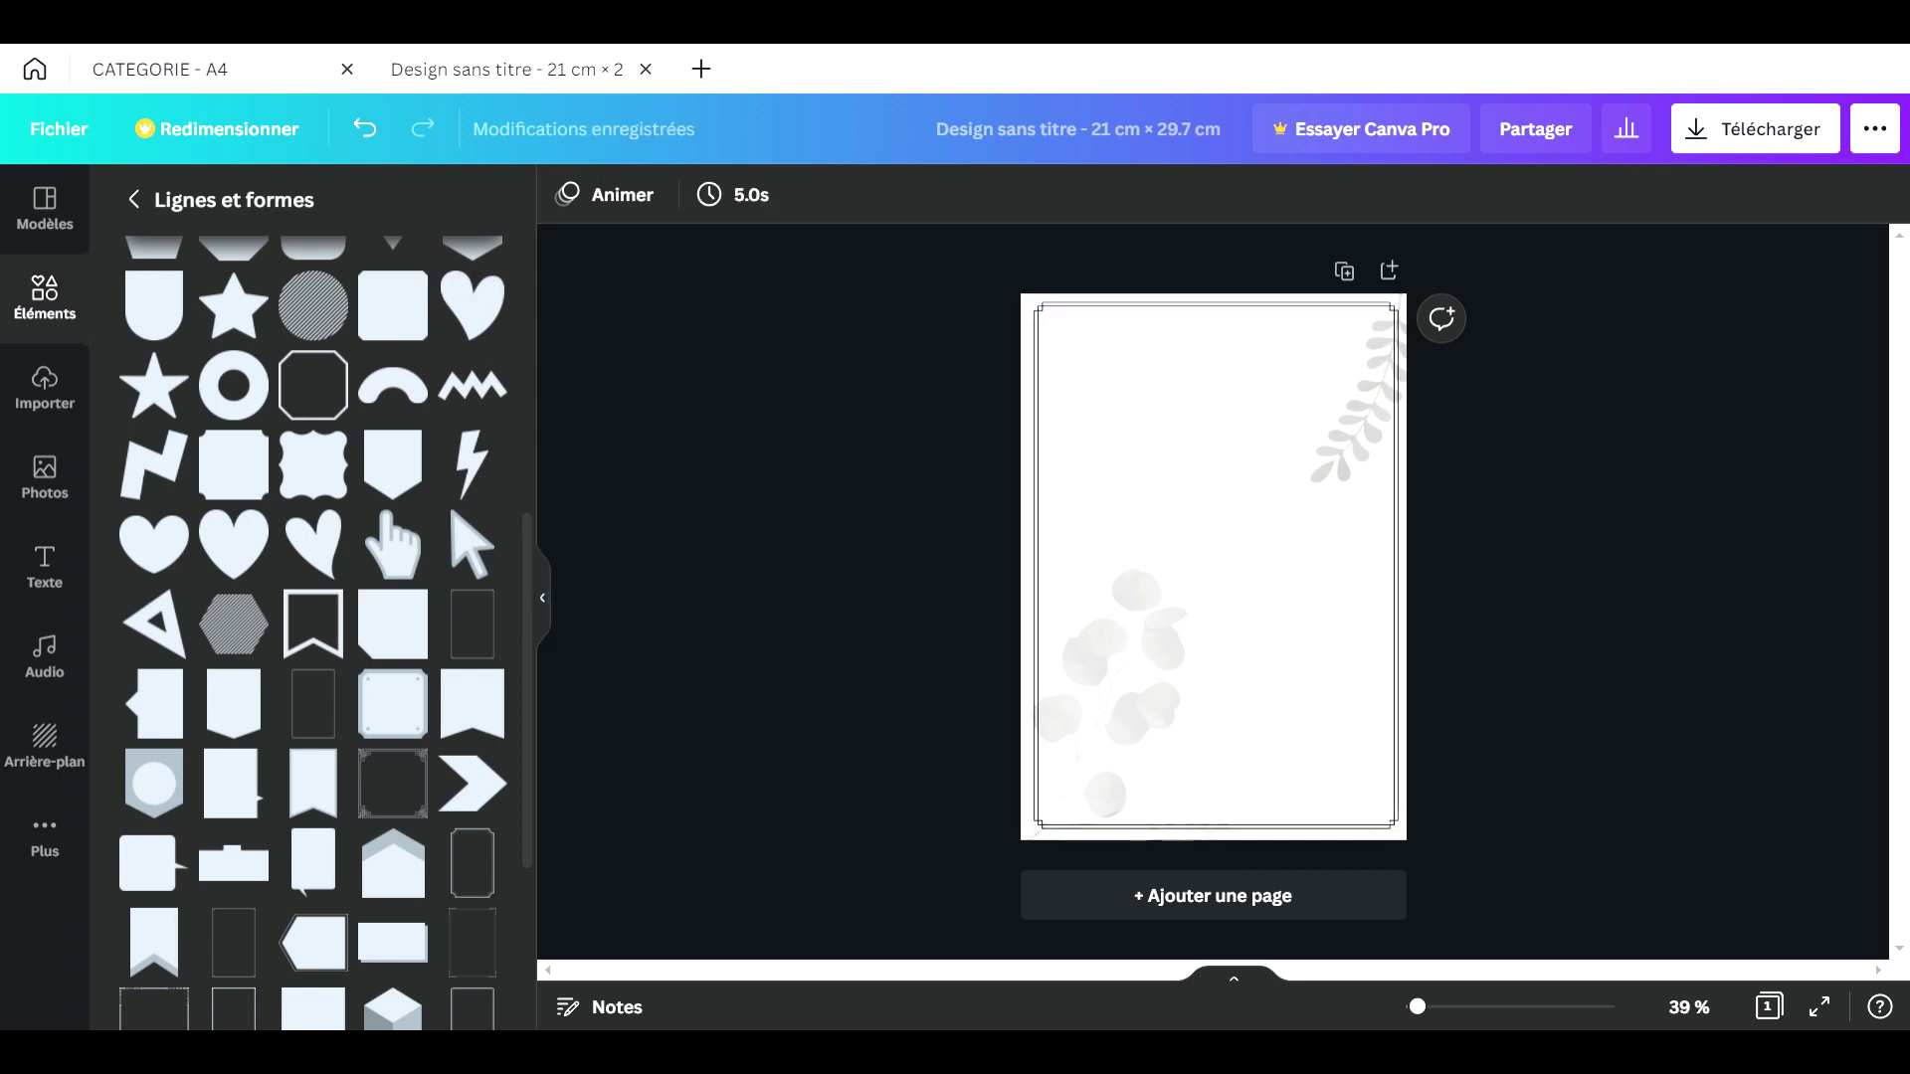
Step: Following the reference design, add a title reading CATEGORIE and set its font to Glacial Indifference
{"action": "left_click", "coordinate": [244, 81]}
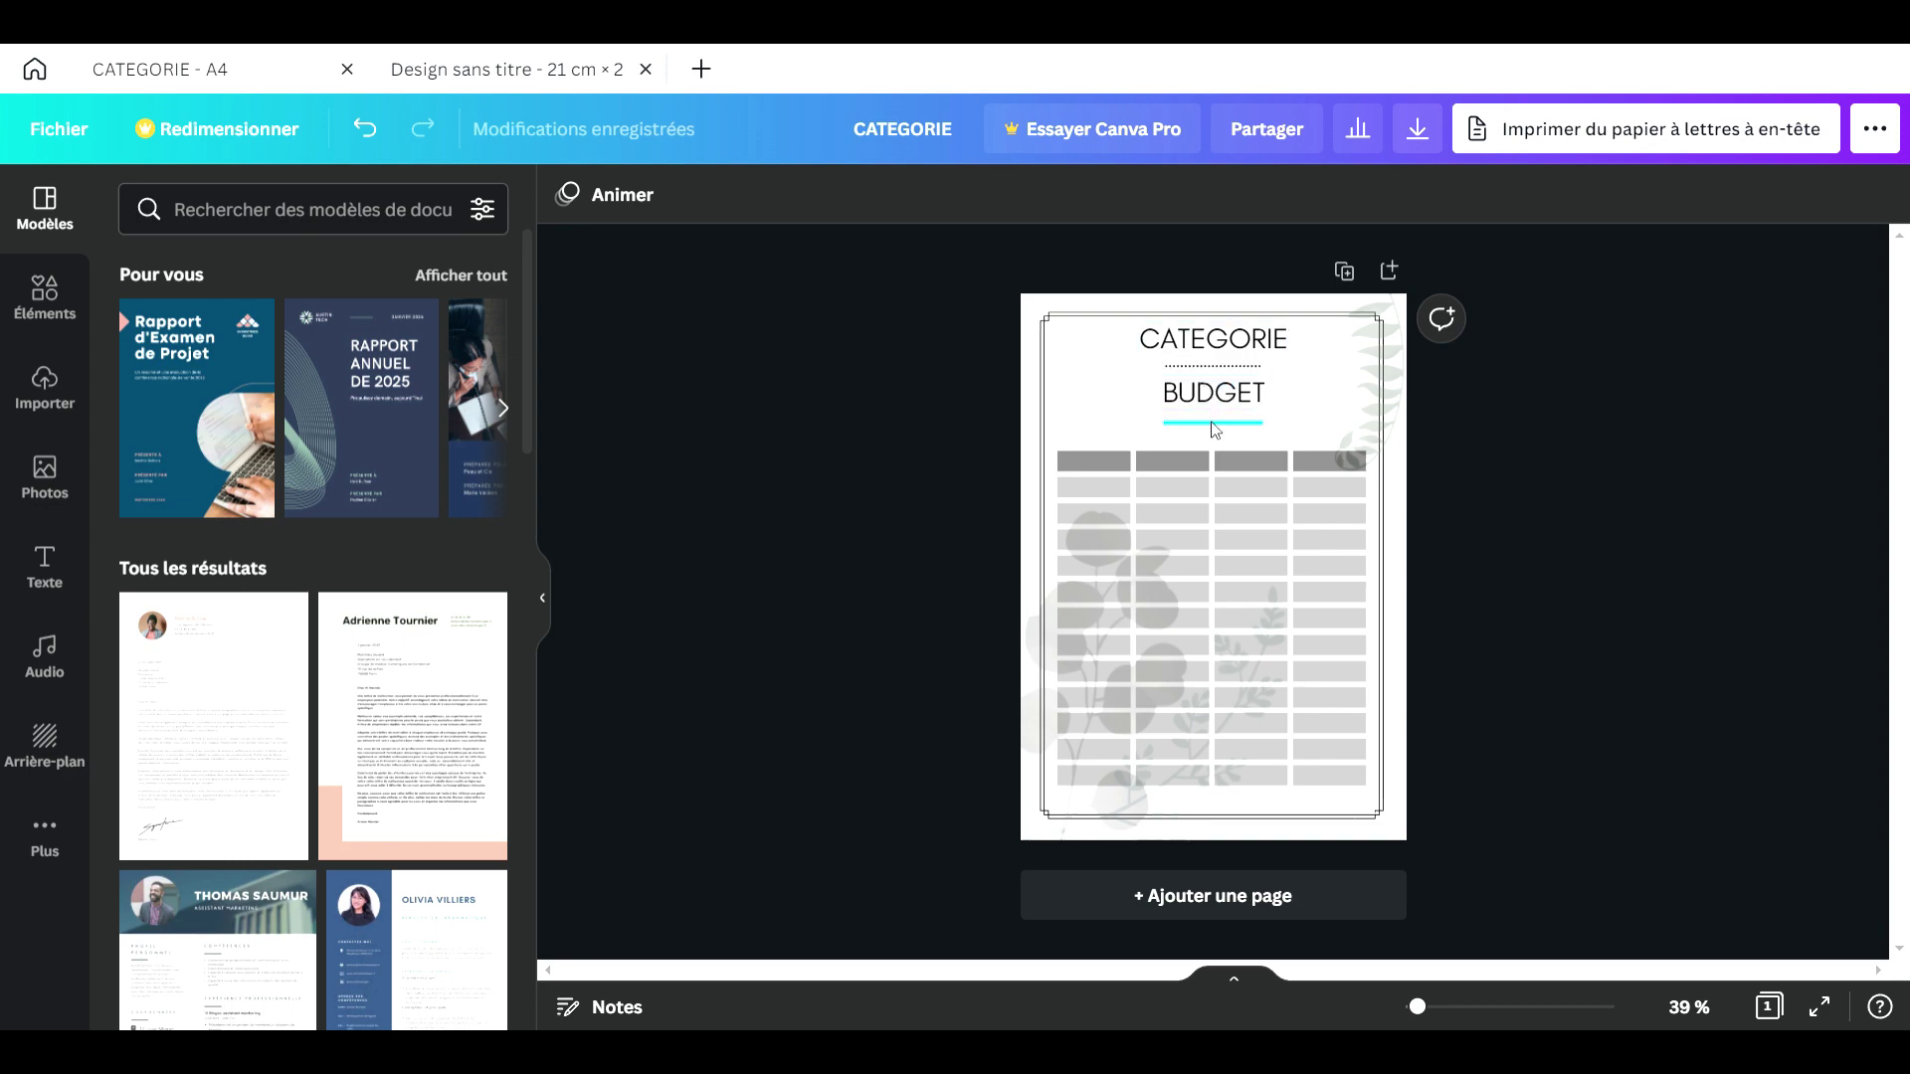
{"action": "left_click", "coordinate": [429, 73]}
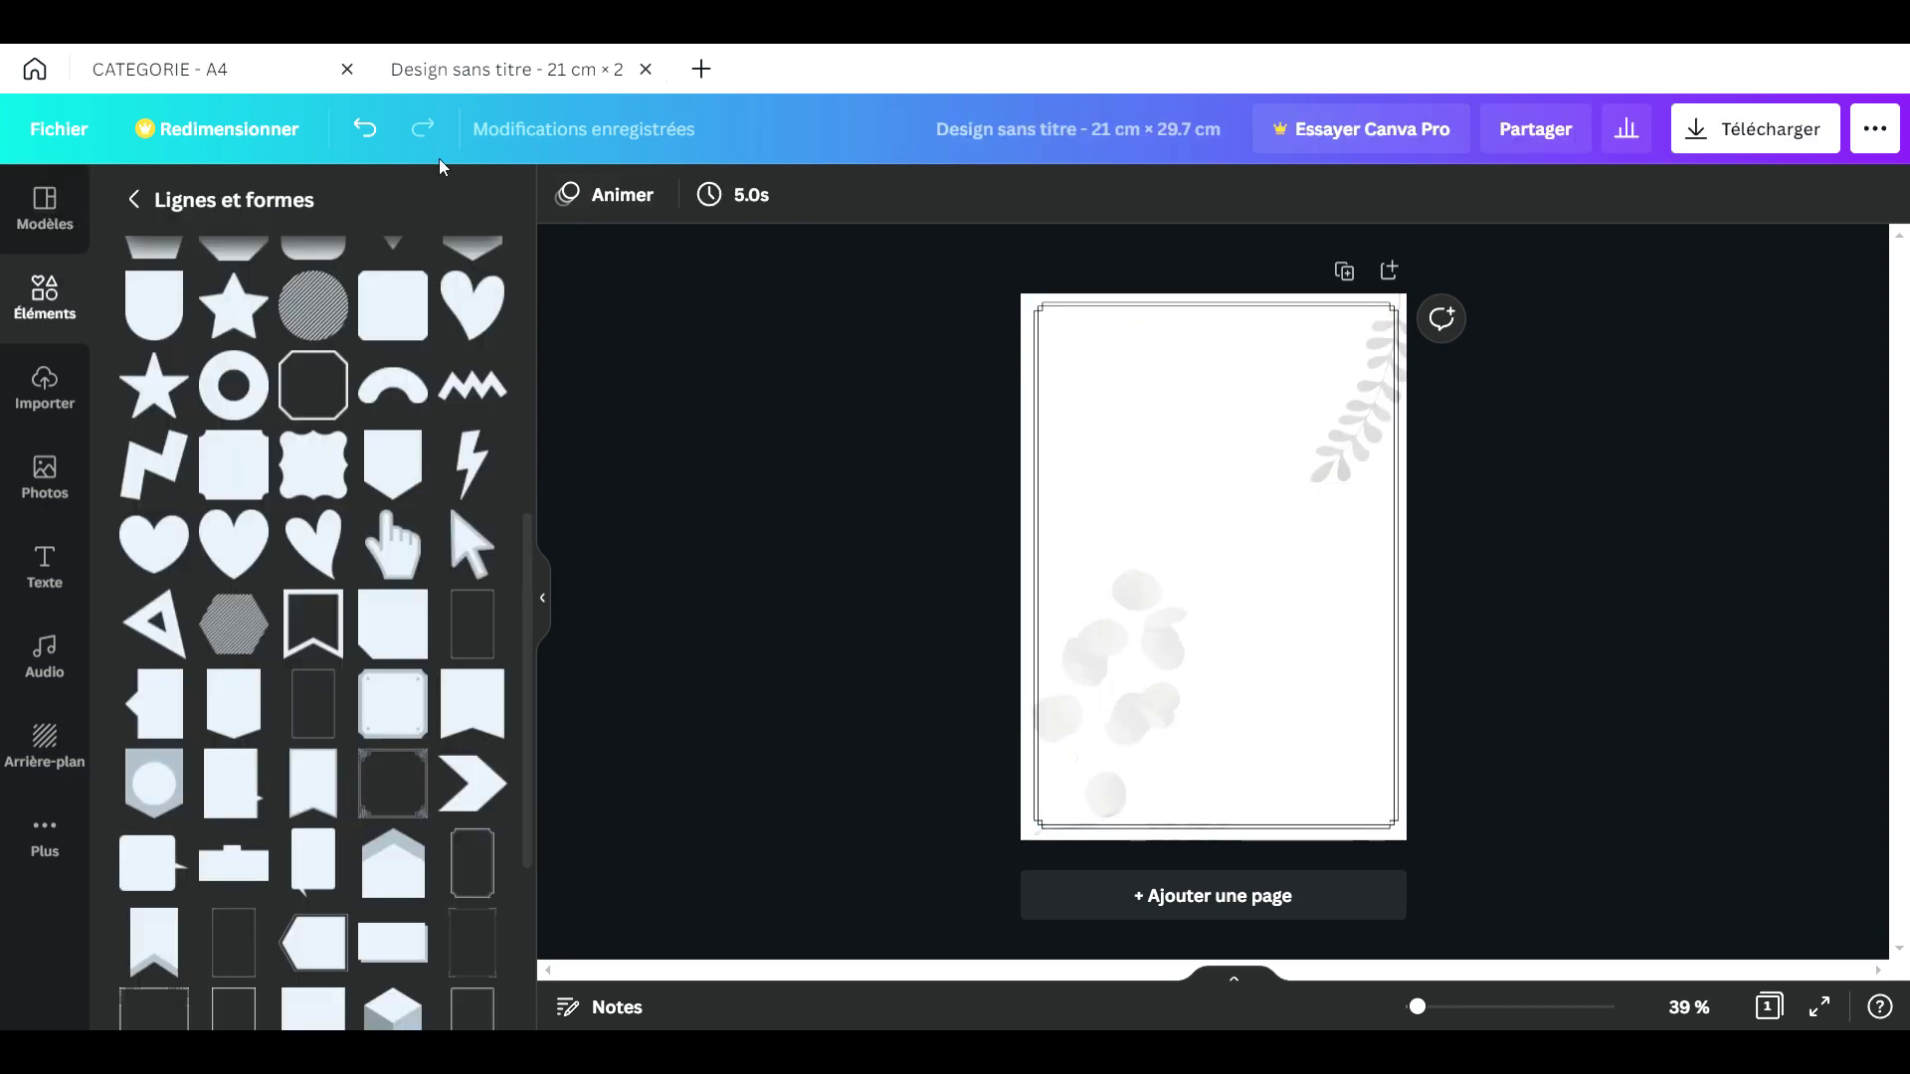
{"action": "left_click", "coordinate": [45, 562]}
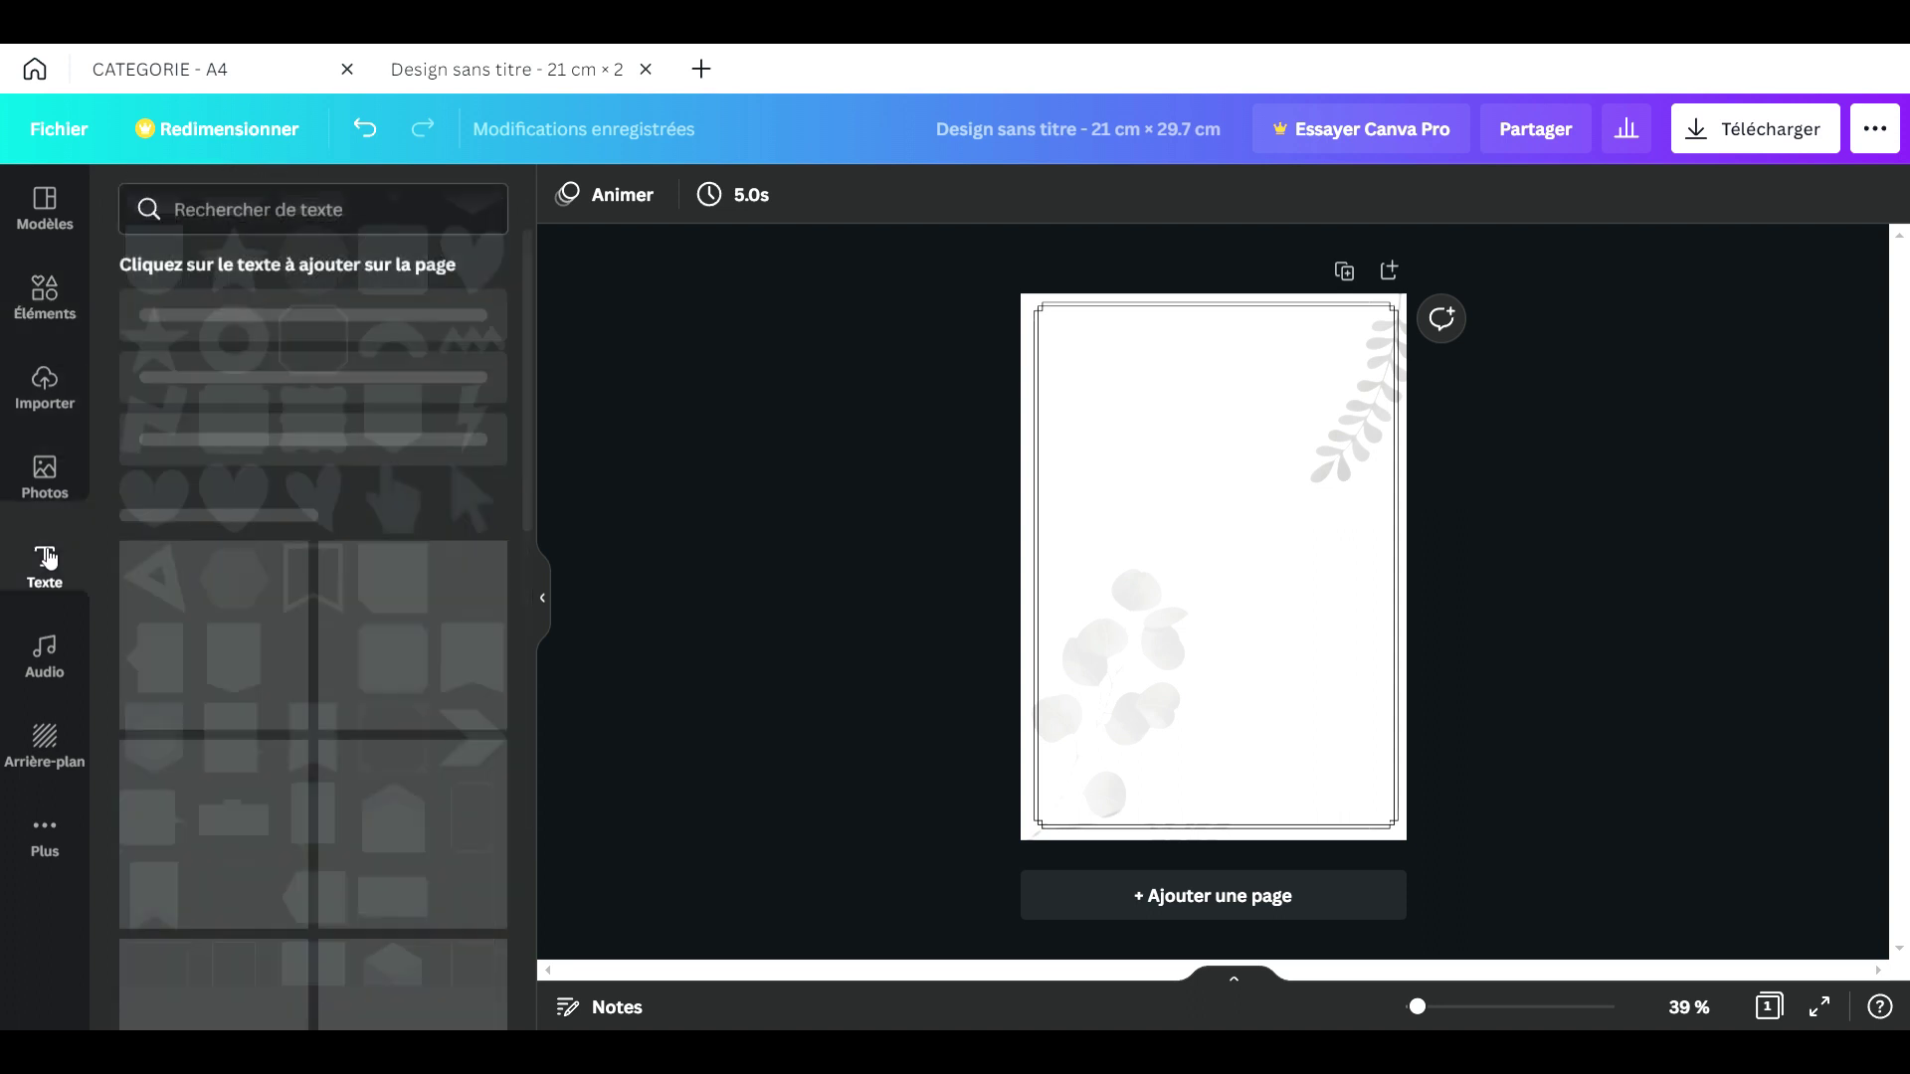
{"action": "left_click", "coordinate": [224, 343]}
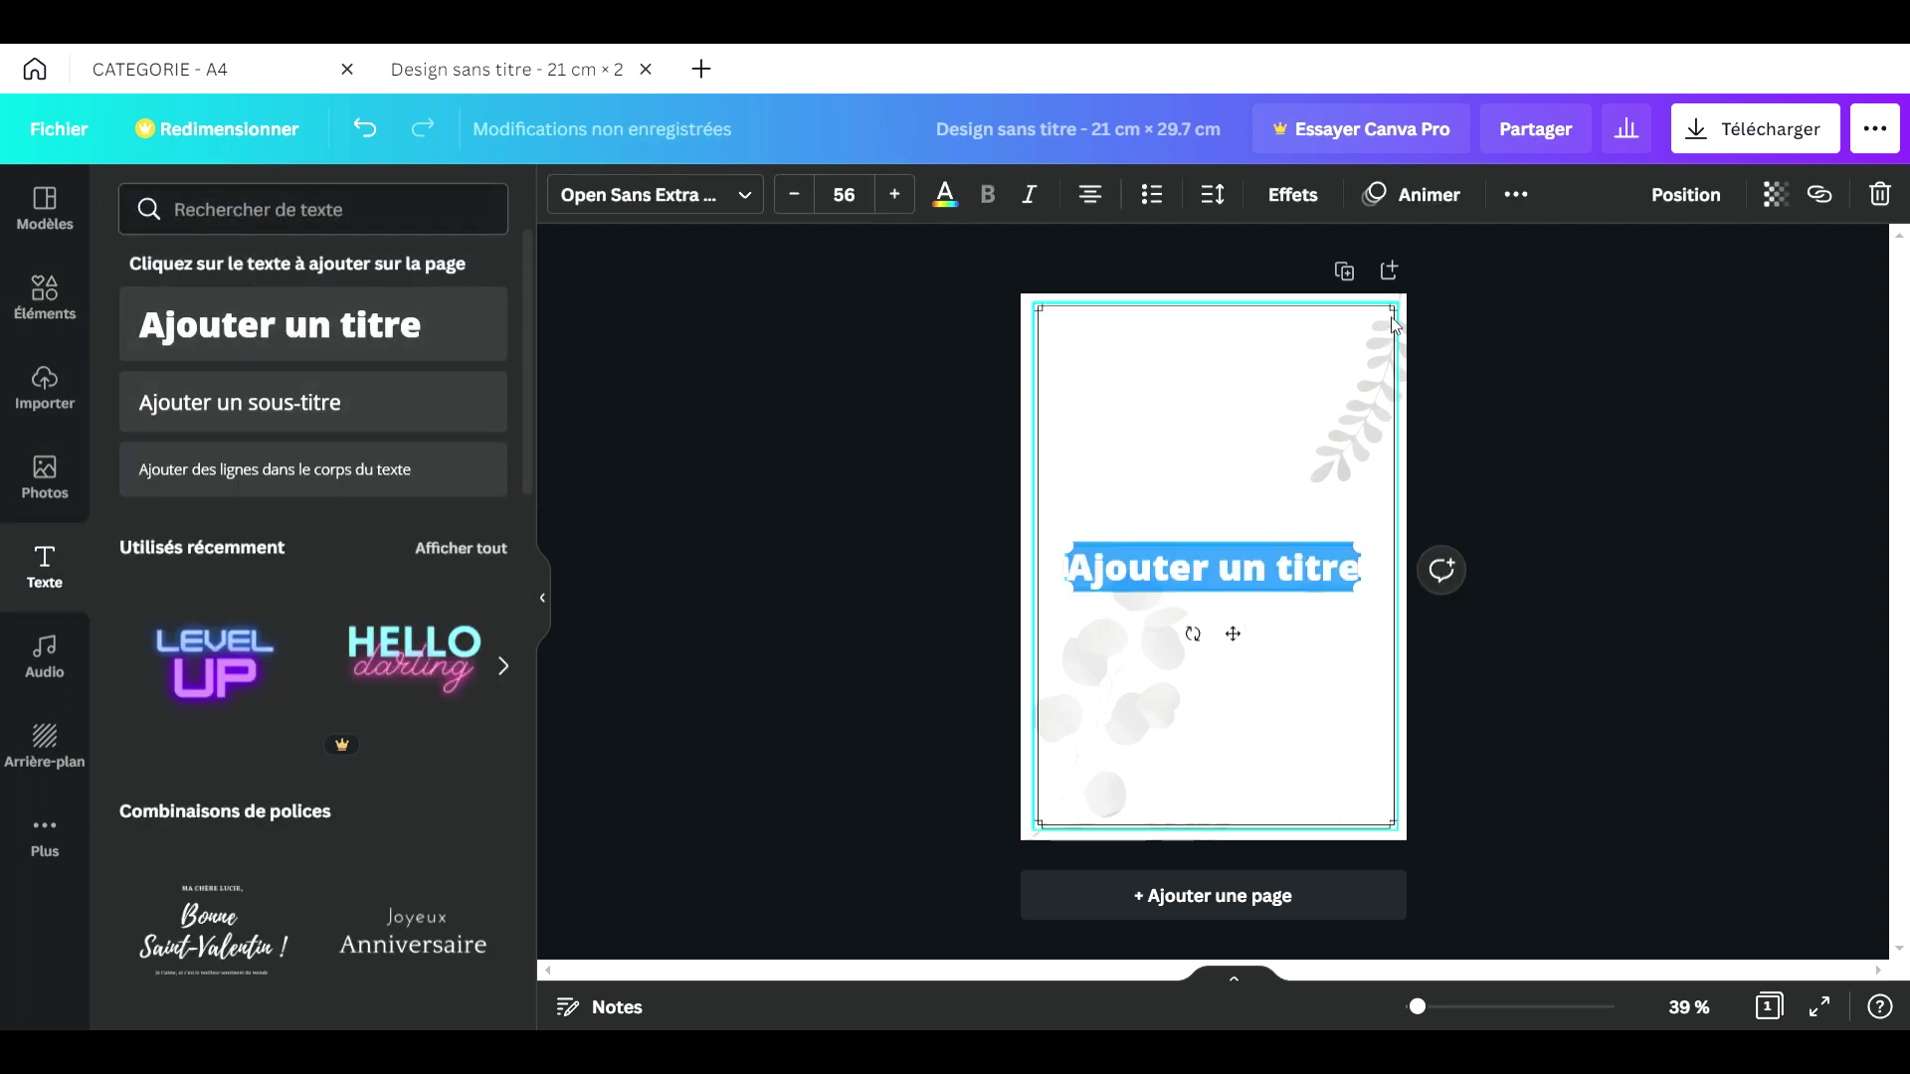
{"action": "type", "text": "CATEG"}
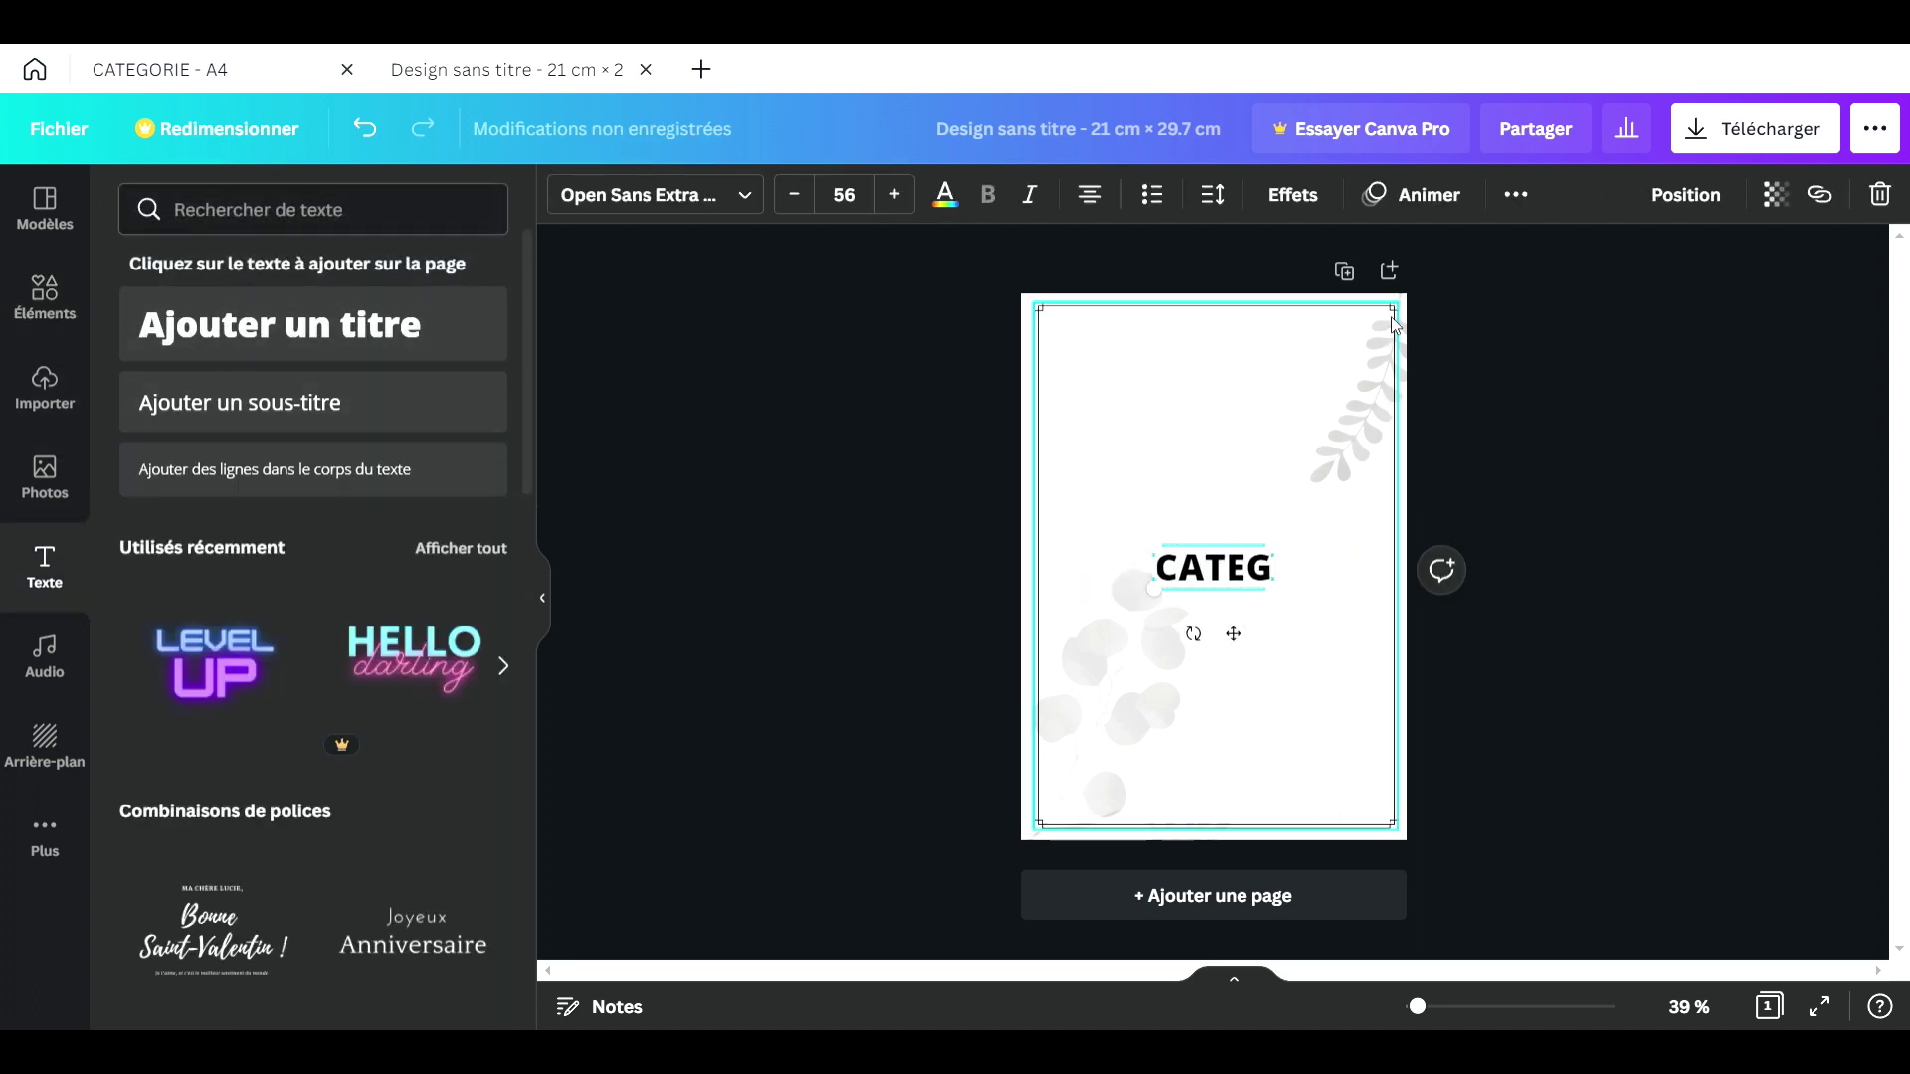
{"action": "type", "text": "ORIE"}
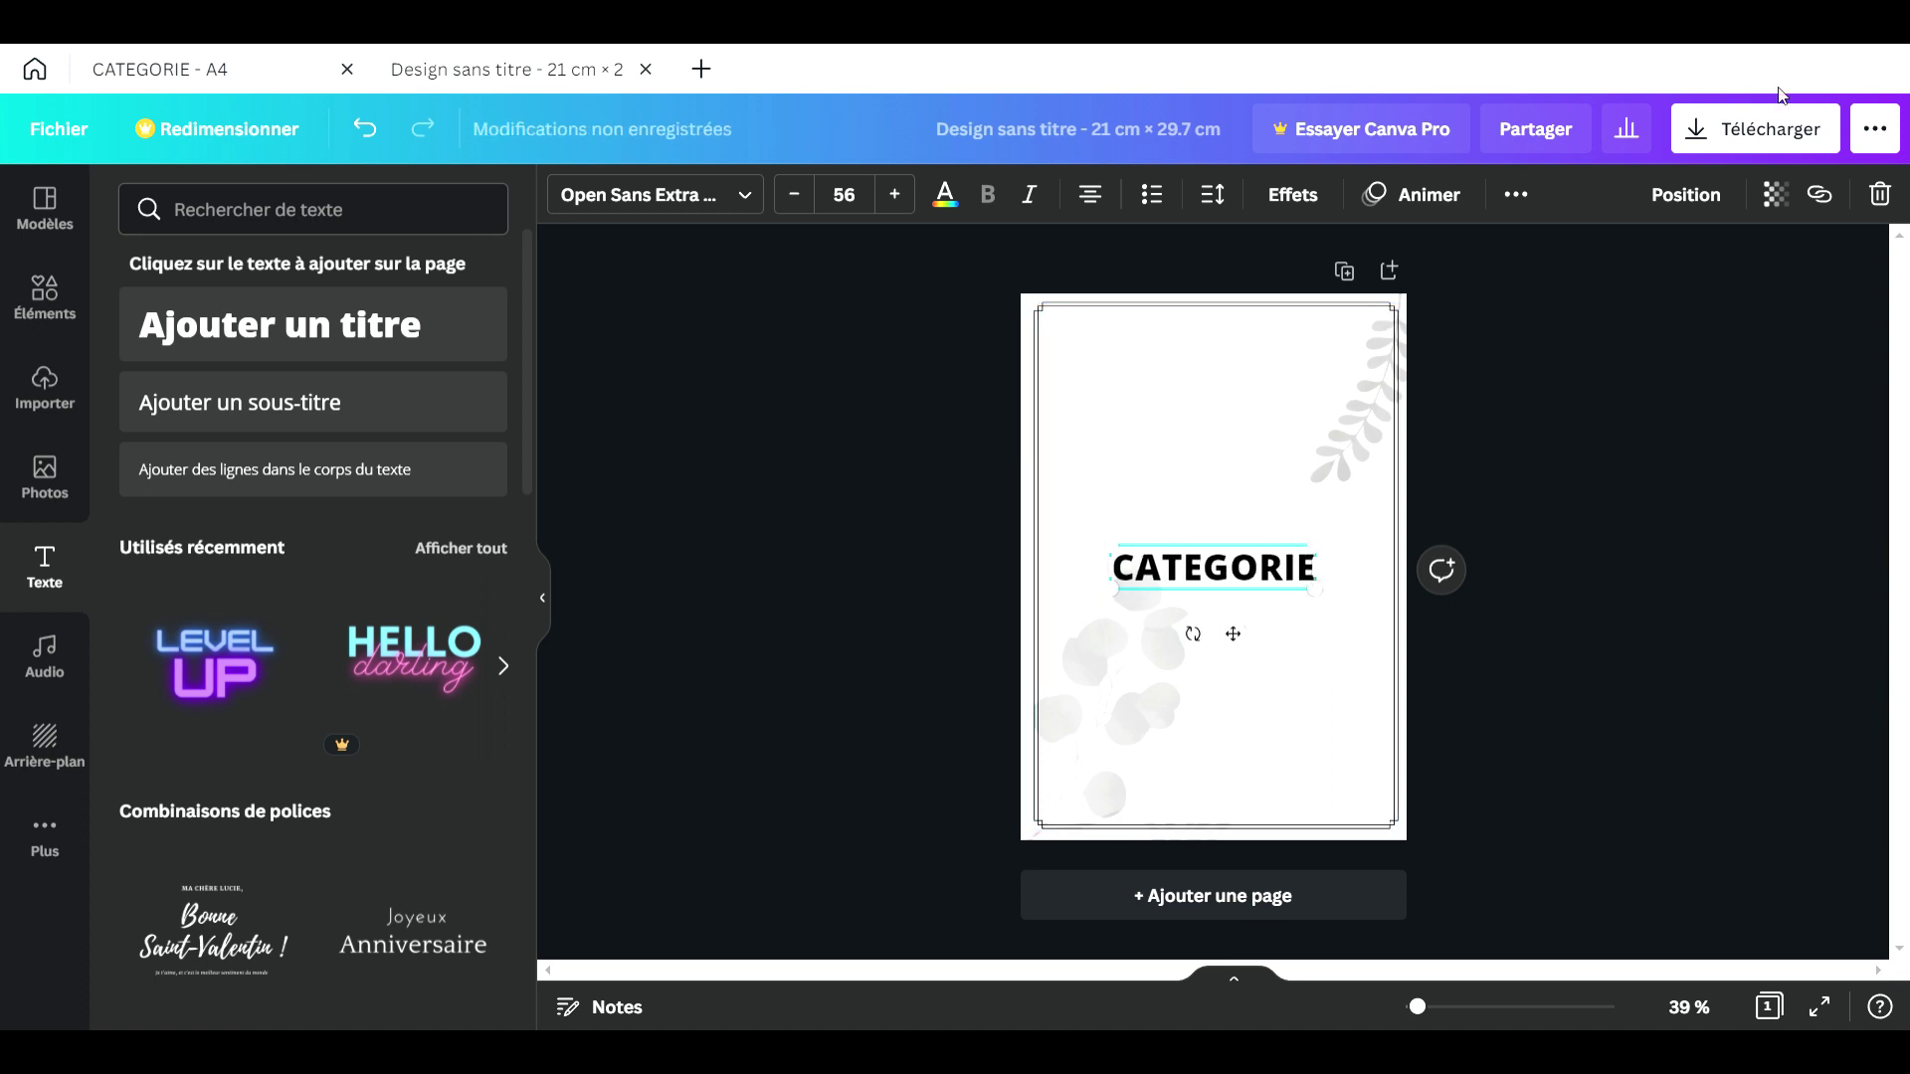
{"action": "left_click", "coordinate": [640, 199]}
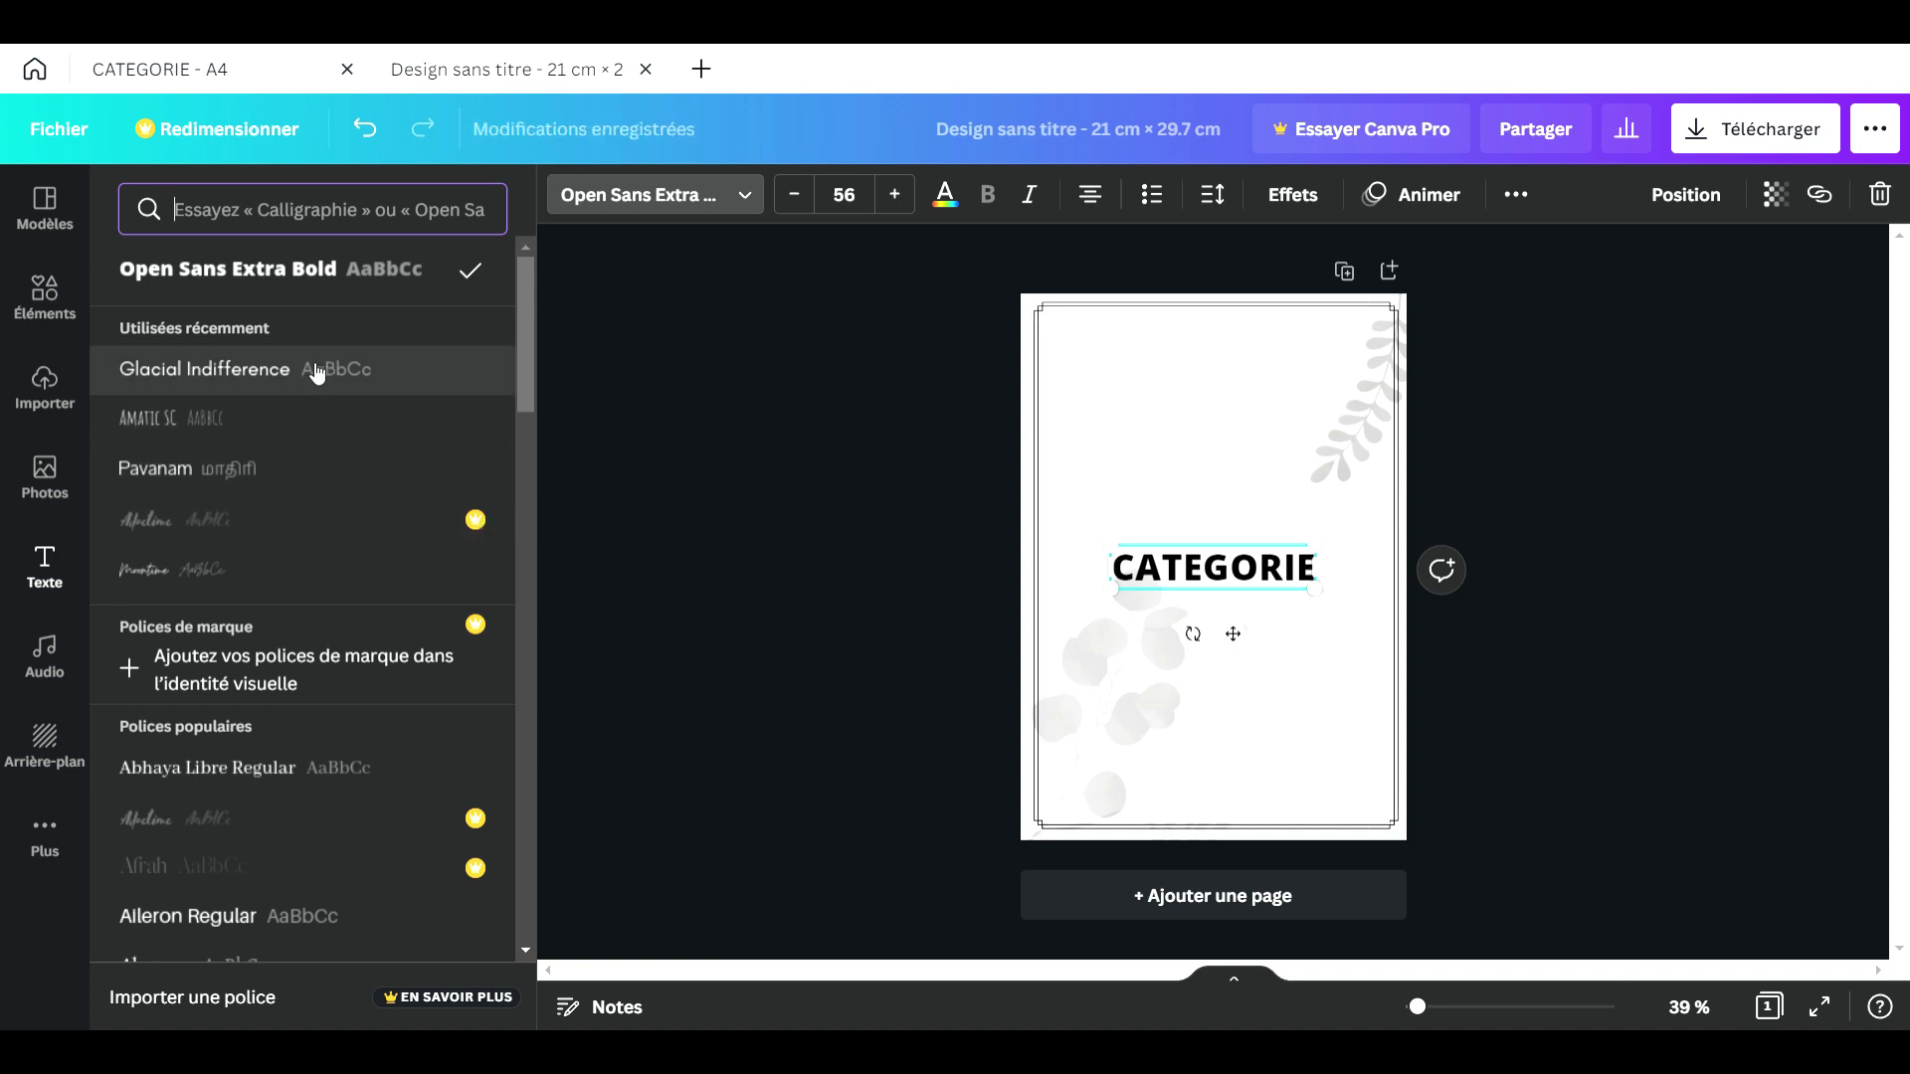
{"action": "left_click", "coordinate": [317, 372]}
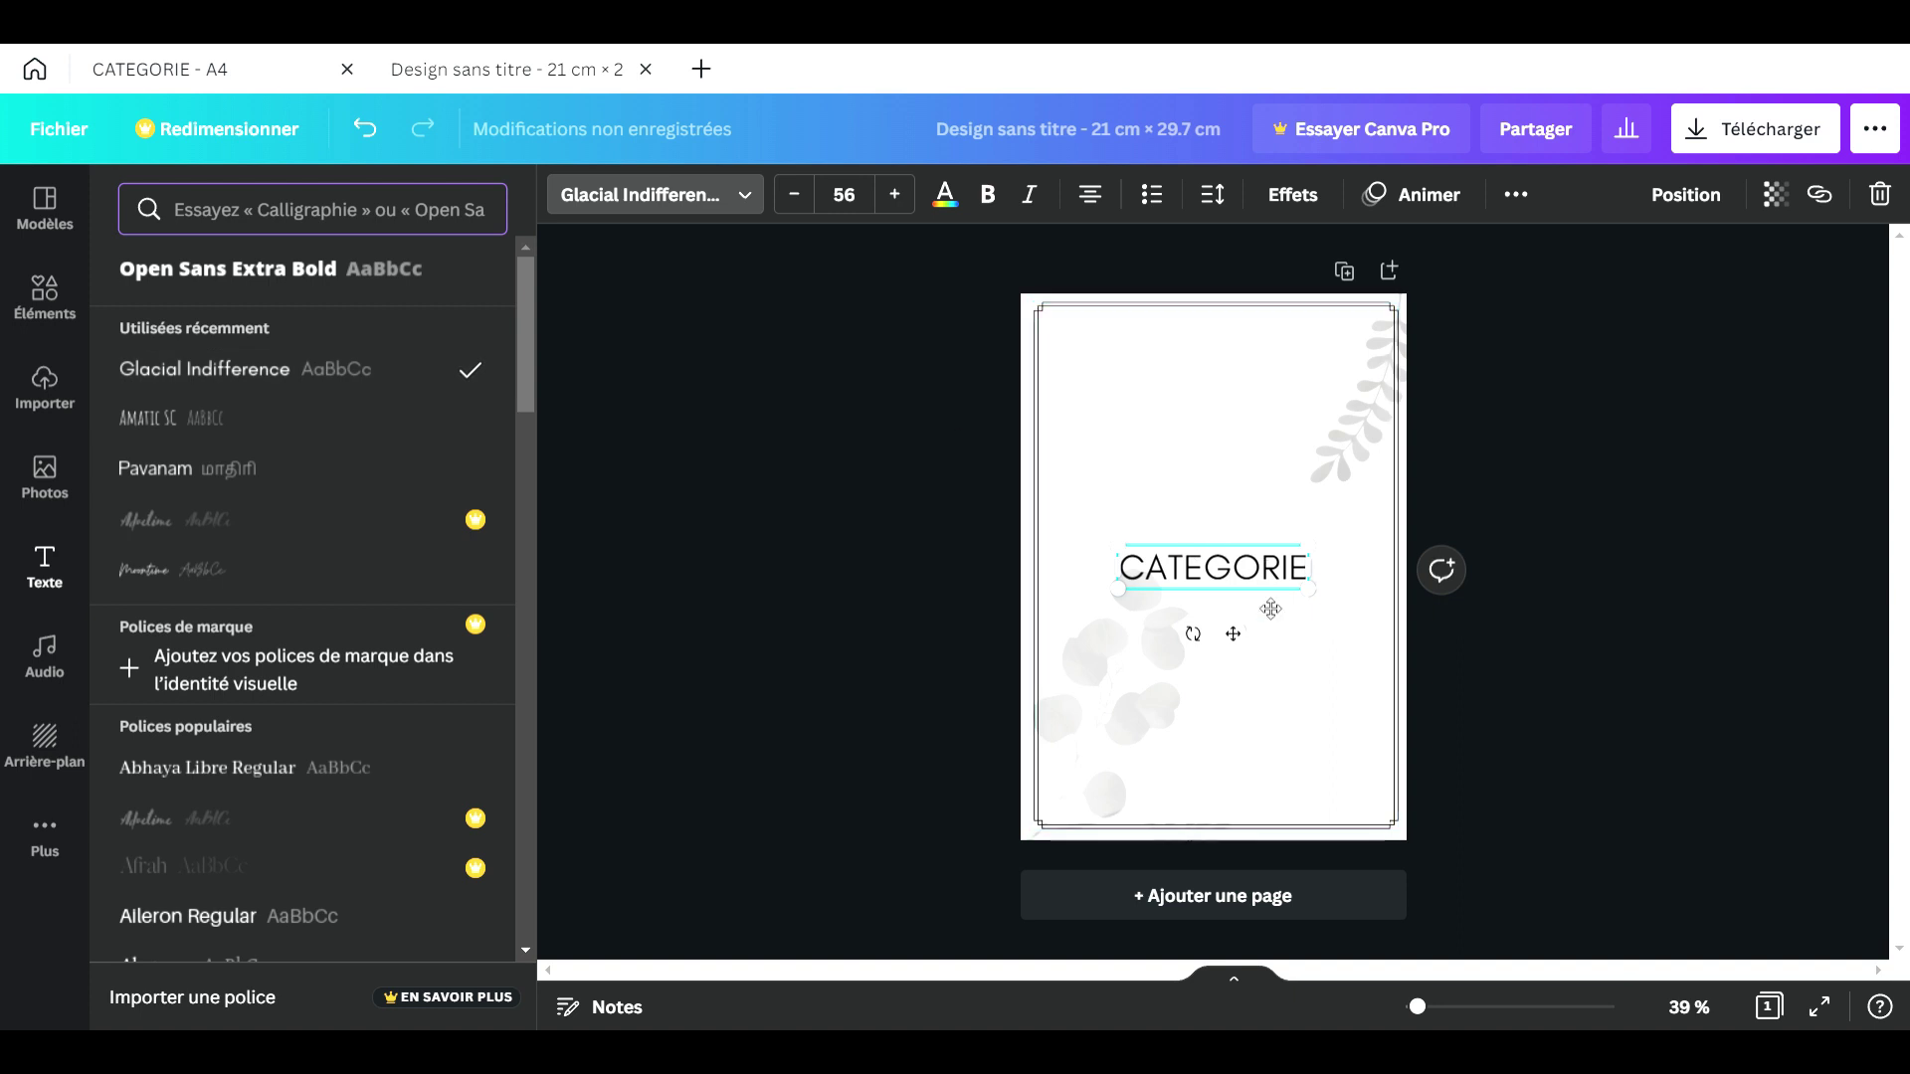
Step: Move the CATEGORIE title to the top of the page, just inside the frame and centred horizontally
{"action": "left_click_drag", "start_coordinate": [1242, 637], "coordinate": [1262, 403]}
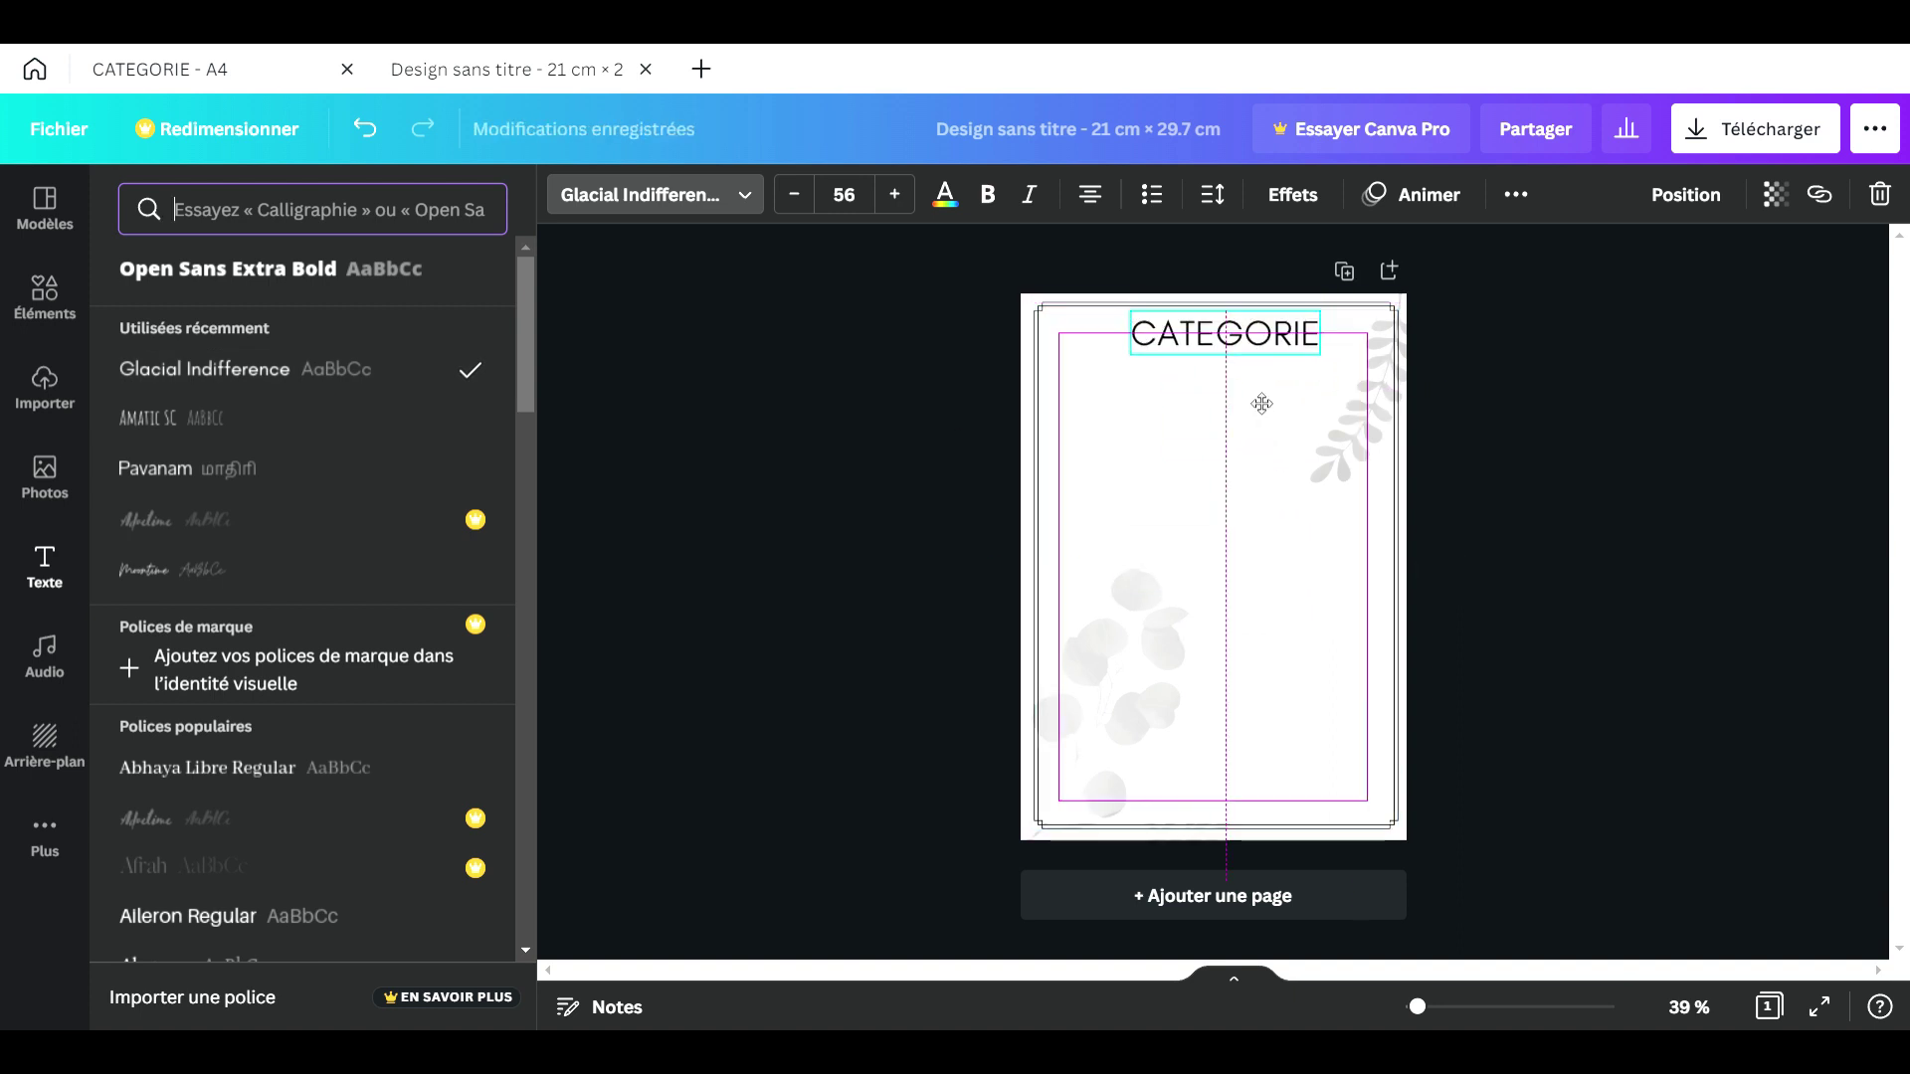
{"action": "left_click_drag", "start_coordinate": [1261, 403], "coordinate": [1260, 400]}
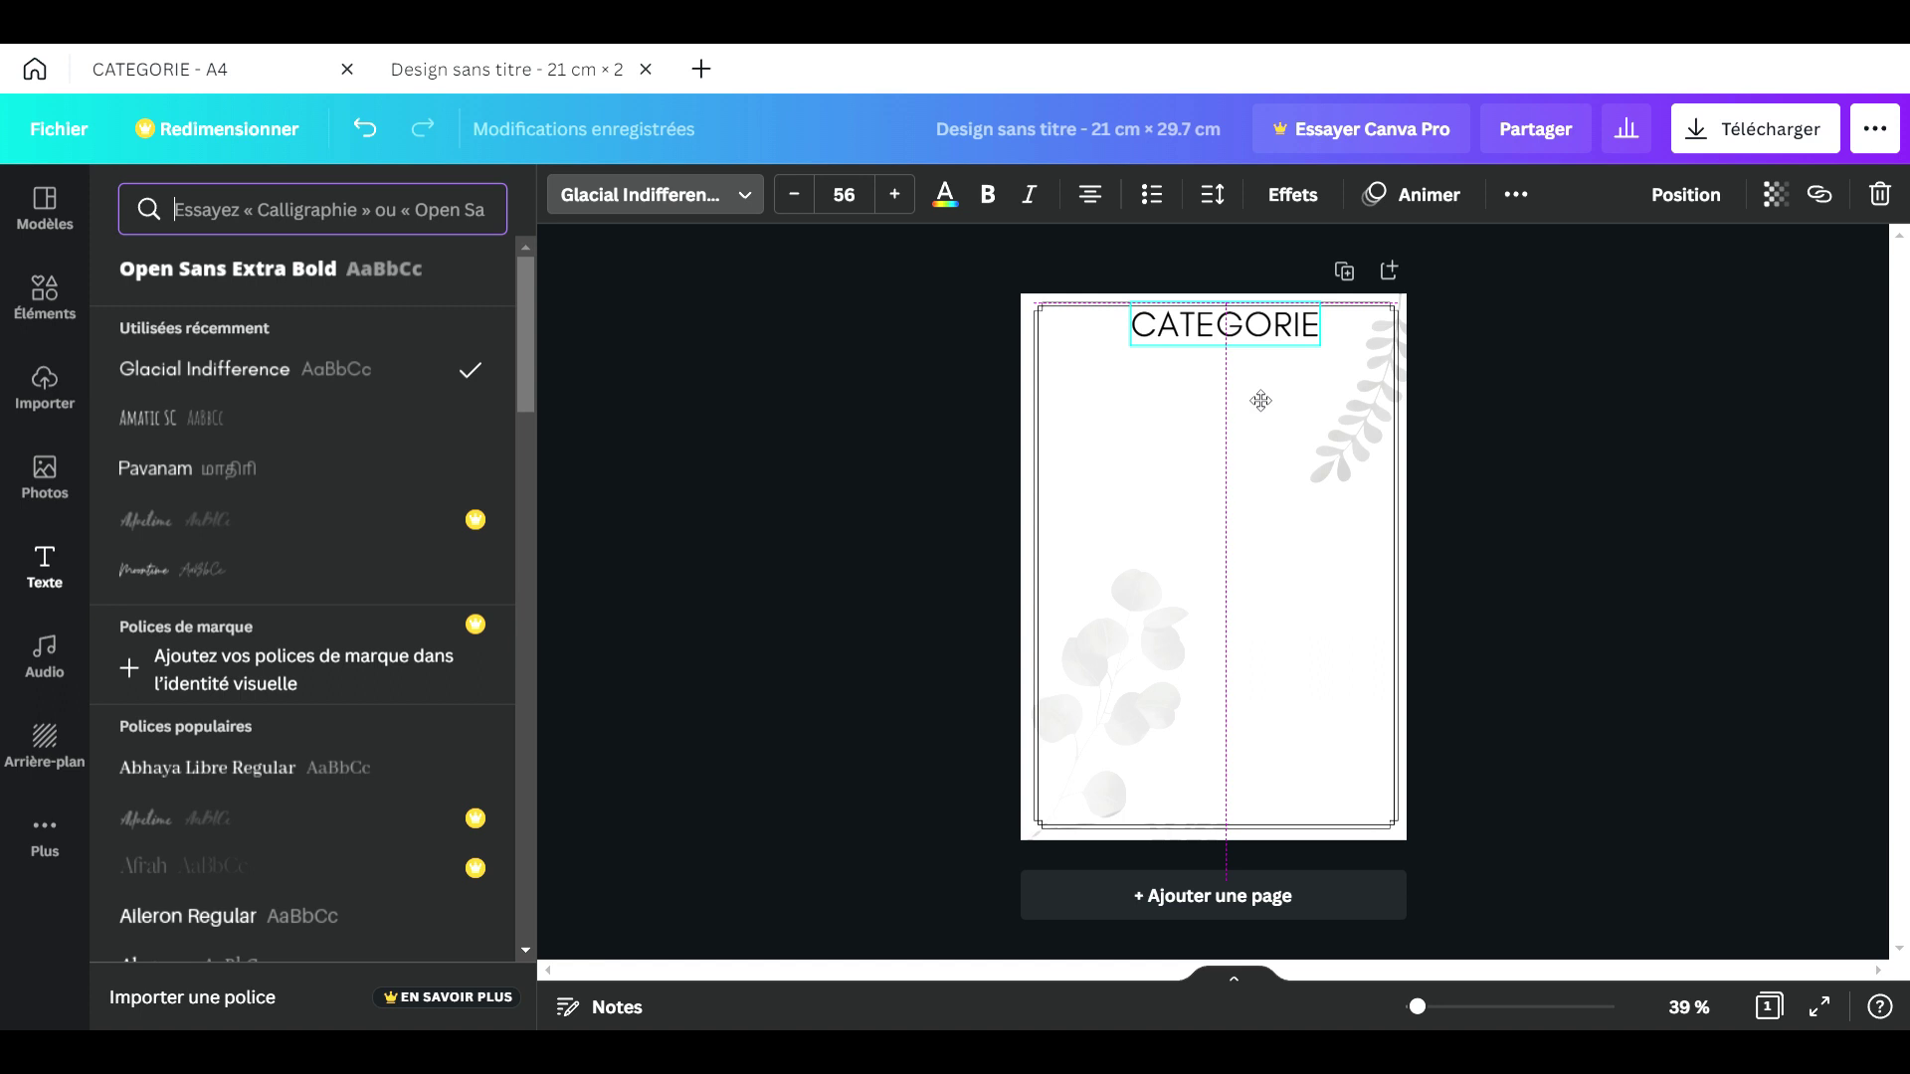
{"action": "left_click_drag", "start_coordinate": [1261, 400], "coordinate": [1261, 397]}
{"action": "left_click_drag", "start_coordinate": [1252, 396], "coordinate": [1243, 393]}
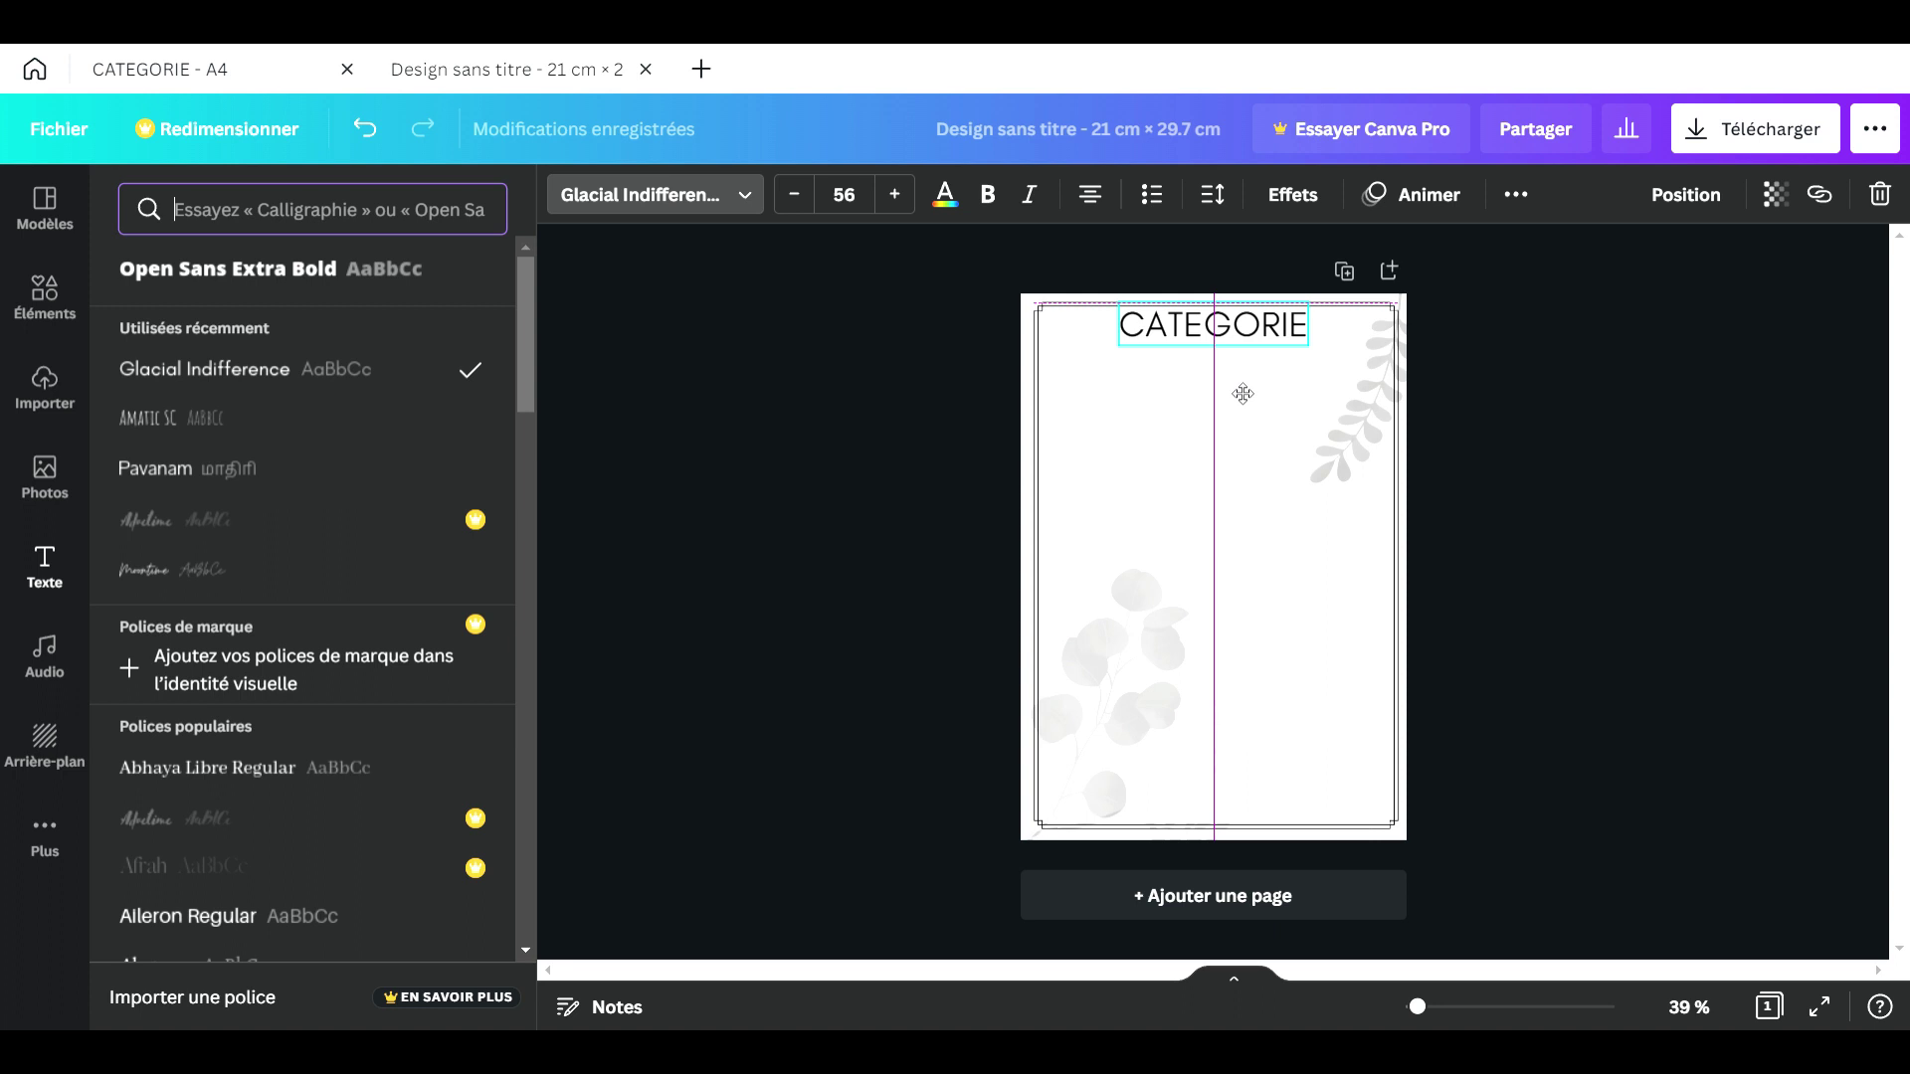
{"action": "left_click_drag", "start_coordinate": [1242, 394], "coordinate": [1242, 394]}
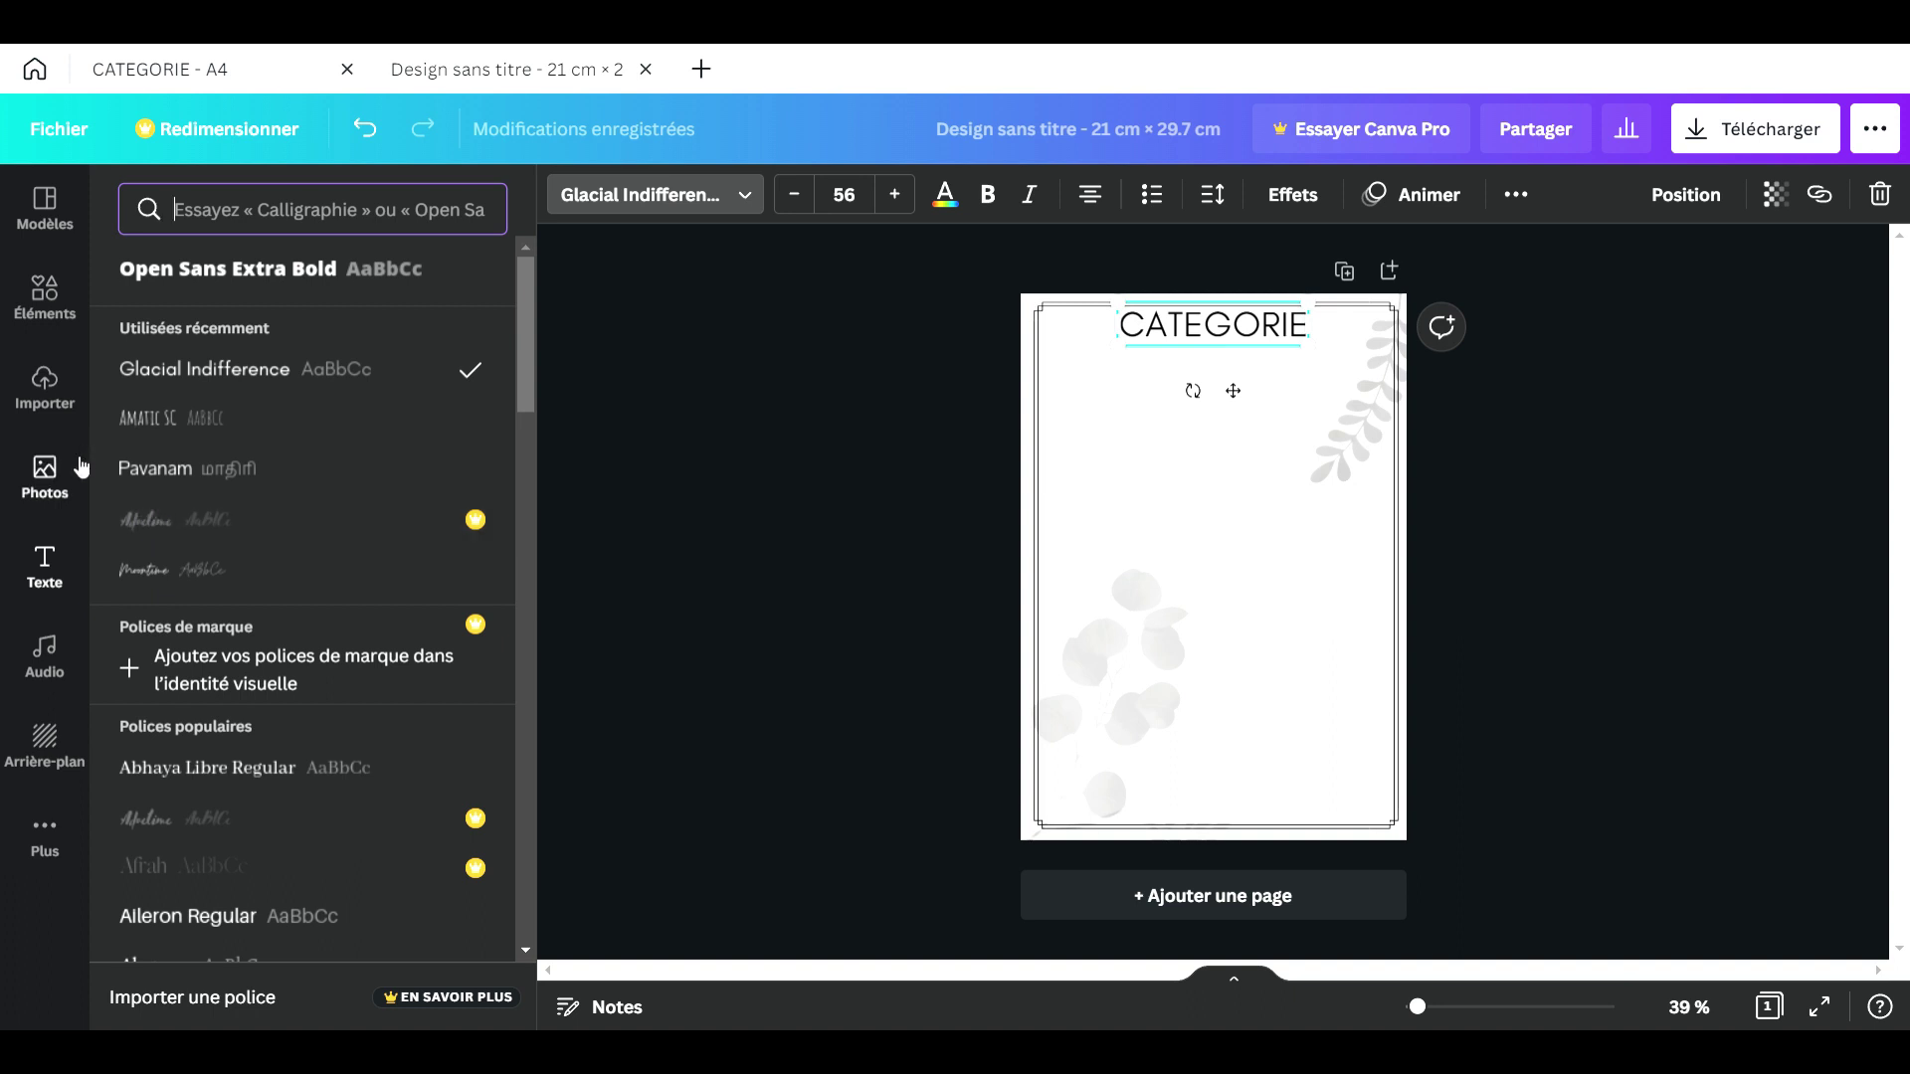
Step: Add a second title reading BUDGET directly below the CATEGORIE title
{"action": "left_click", "coordinate": [43, 565]}
{"action": "left_click", "coordinate": [249, 326]}
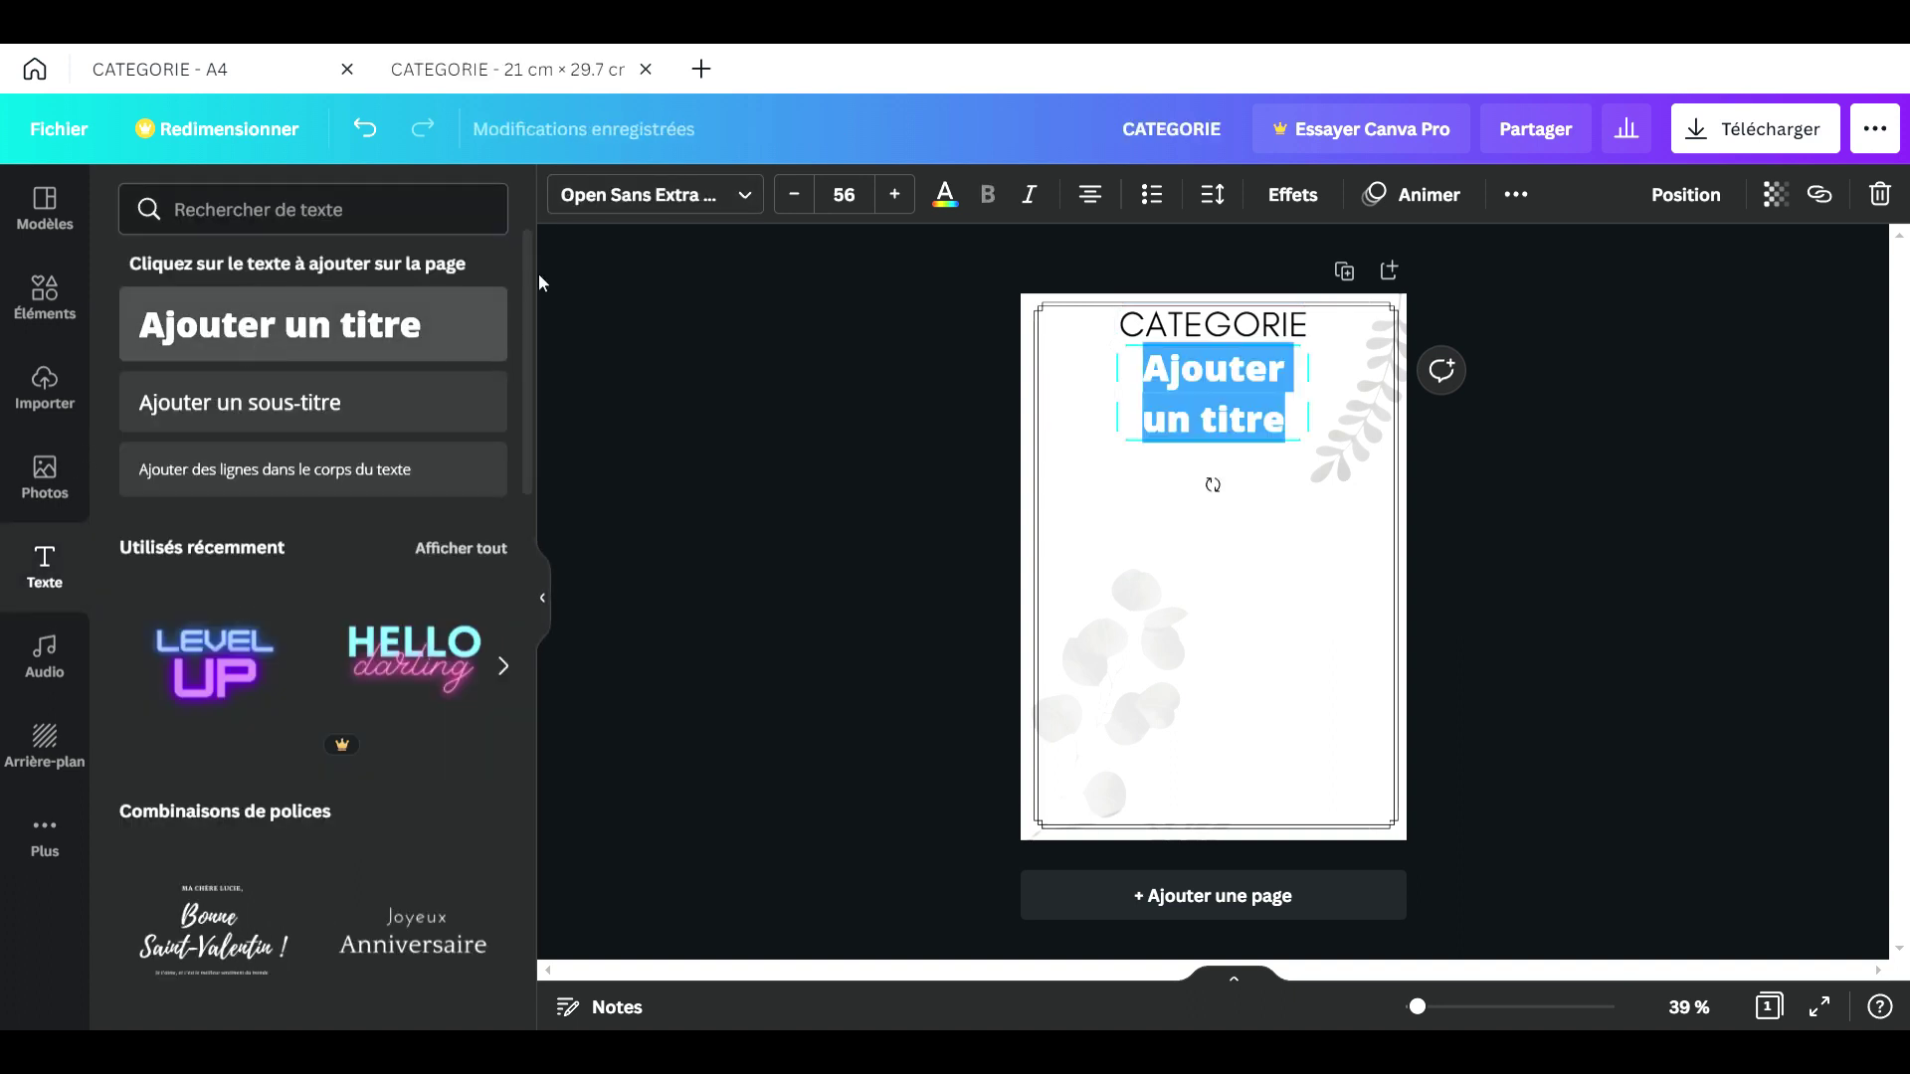
{"action": "type", "text": "BUDGET"}
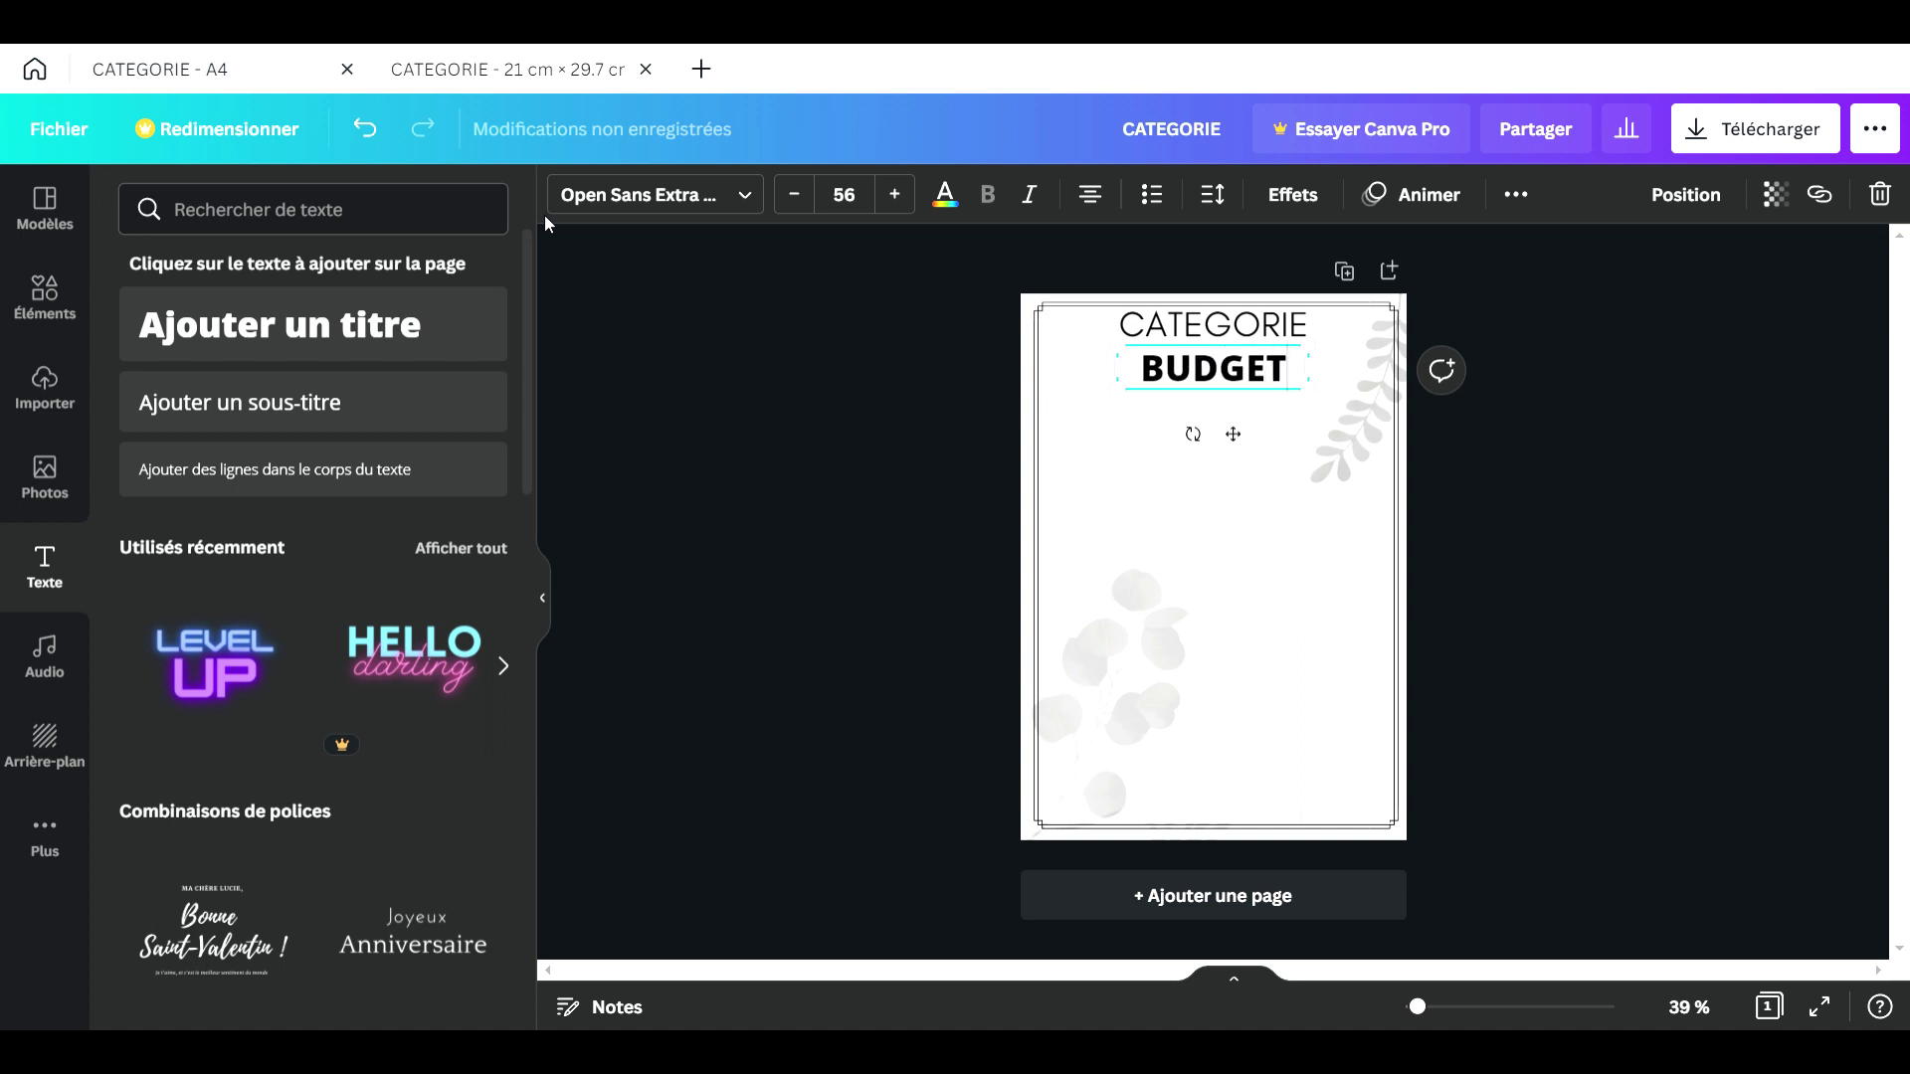